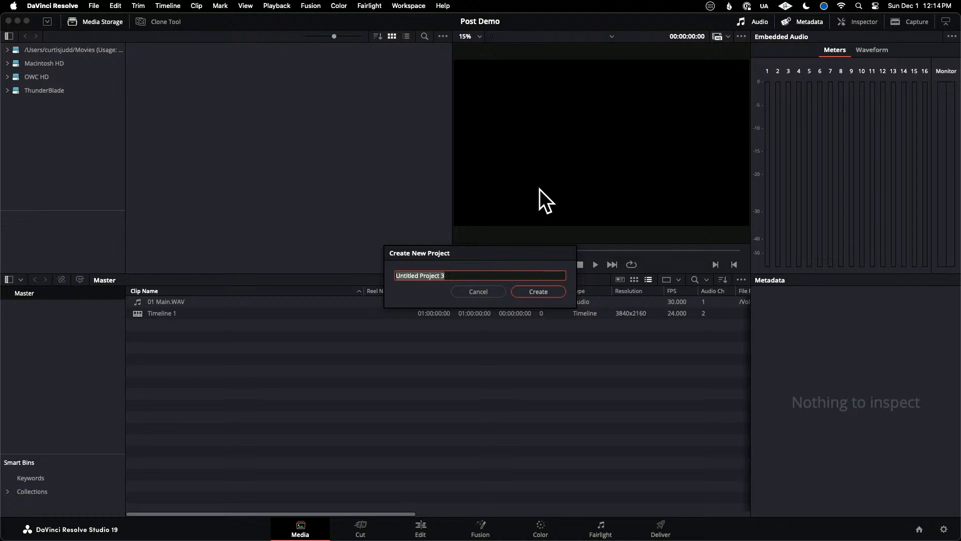
Step: Create a new project named Demo 2
type("Demo")
key("Return")
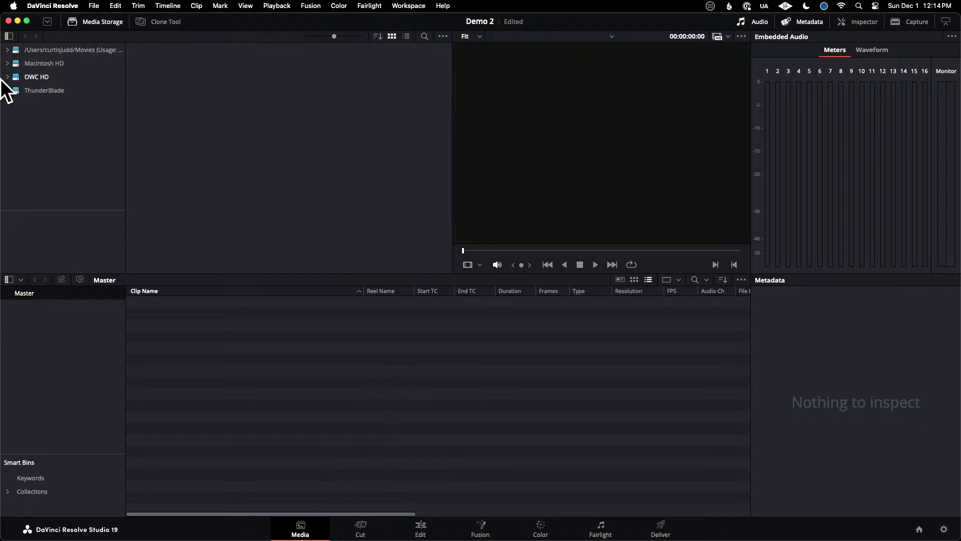
Step: Import 01 Main.WAV into the media pool from the Which gear do I use/Raw Audio folder on the OWC HD drive
mouse_move(1, 80)
left_click(27, 37)
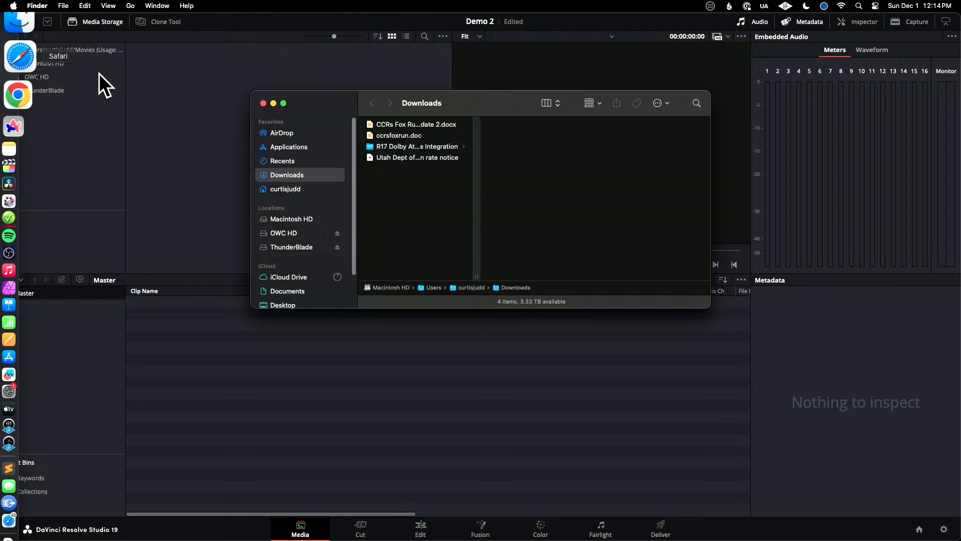
left_click(284, 233)
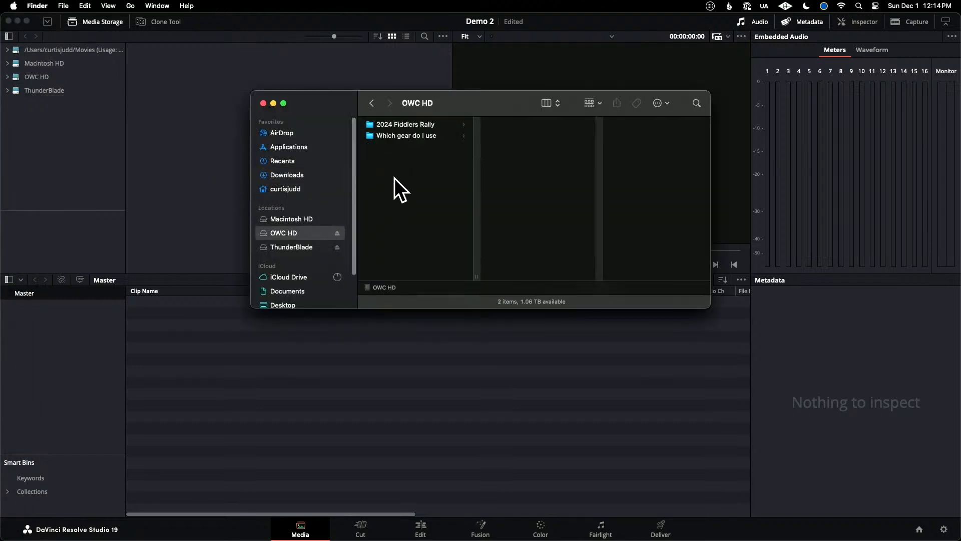
left_click(419, 136)
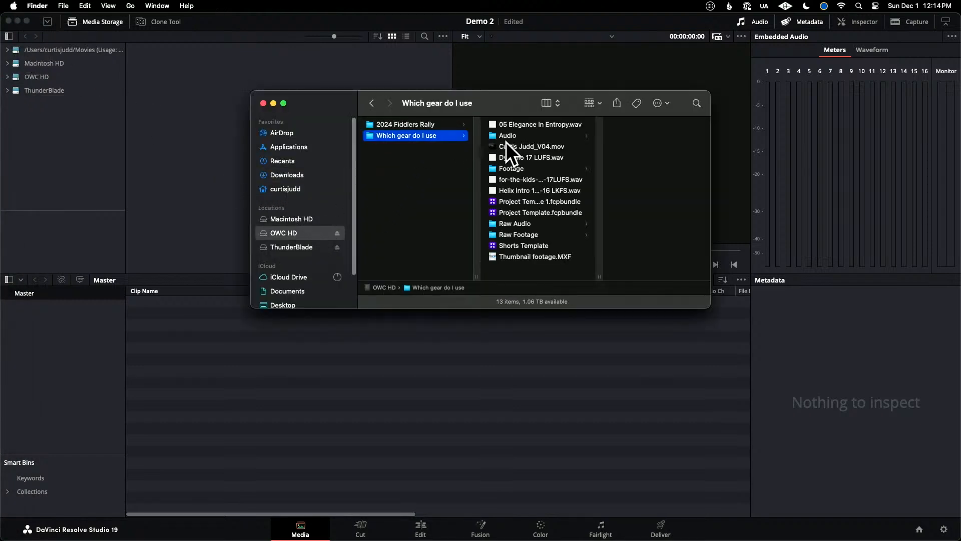
left_click(527, 235)
left_click(528, 224)
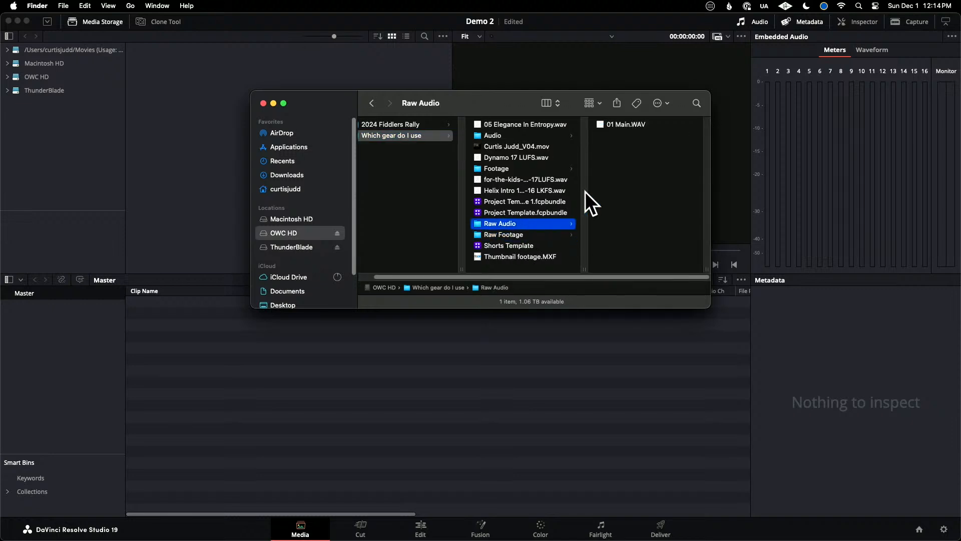
left_click_drag(620, 124, 299, 374)
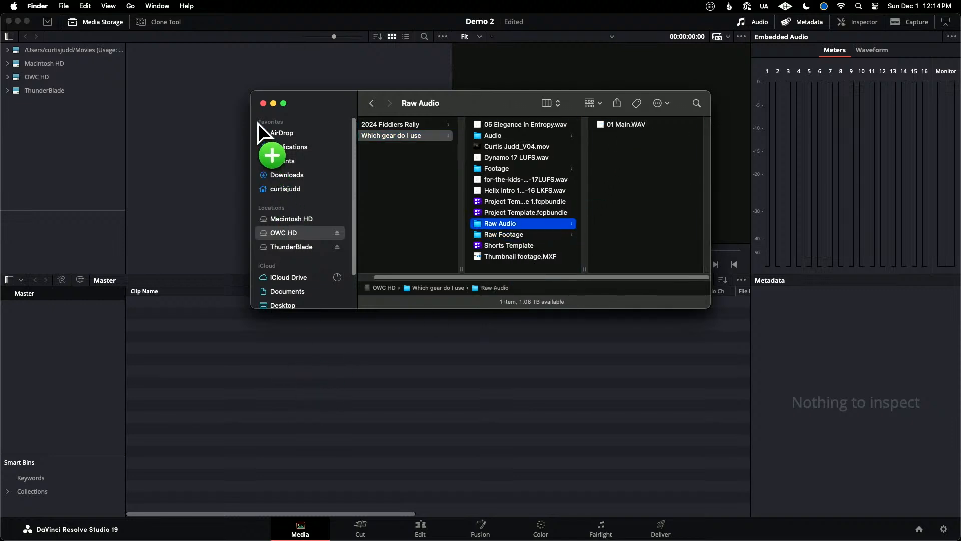
left_click(265, 104)
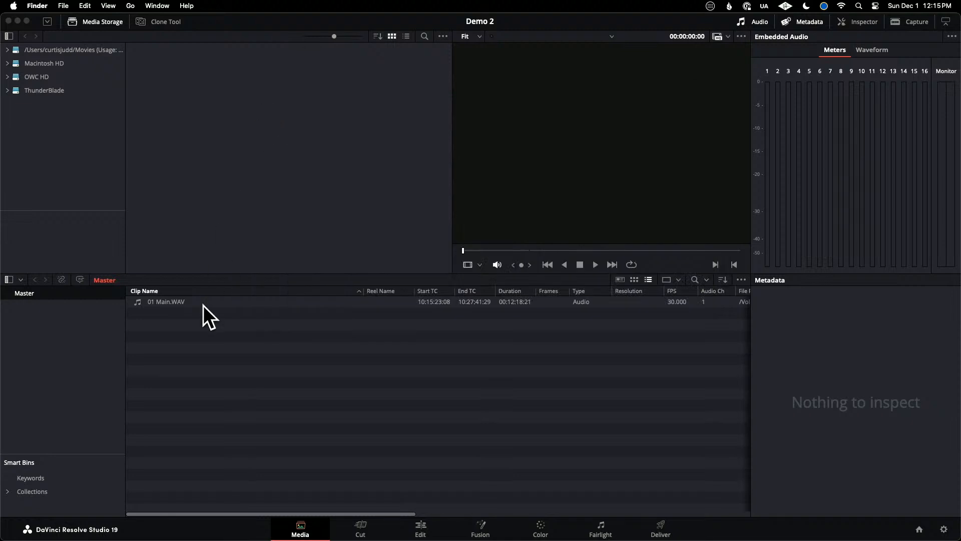
left_click(200, 303)
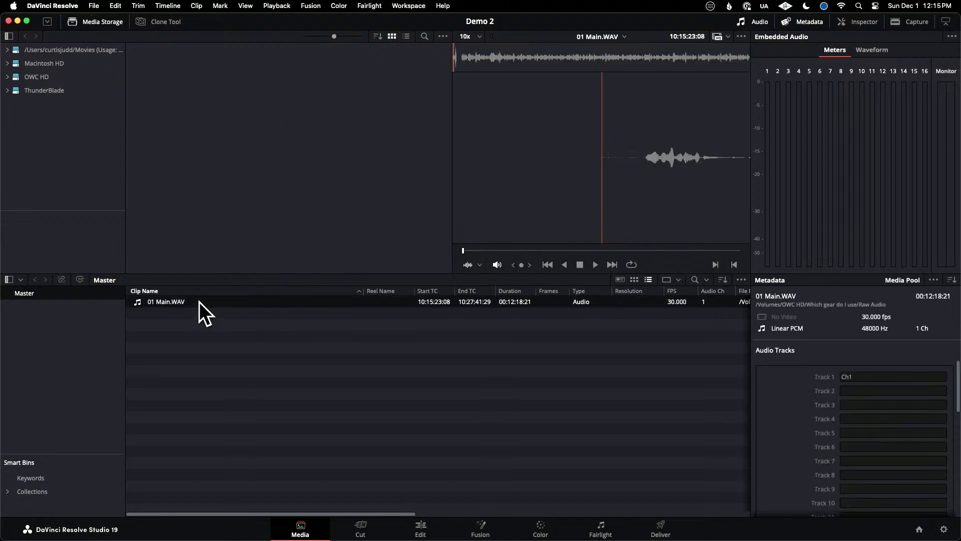
Step: On the Edit page, create a new empty timeline with its audio track type set to Mono
left_click(420, 529)
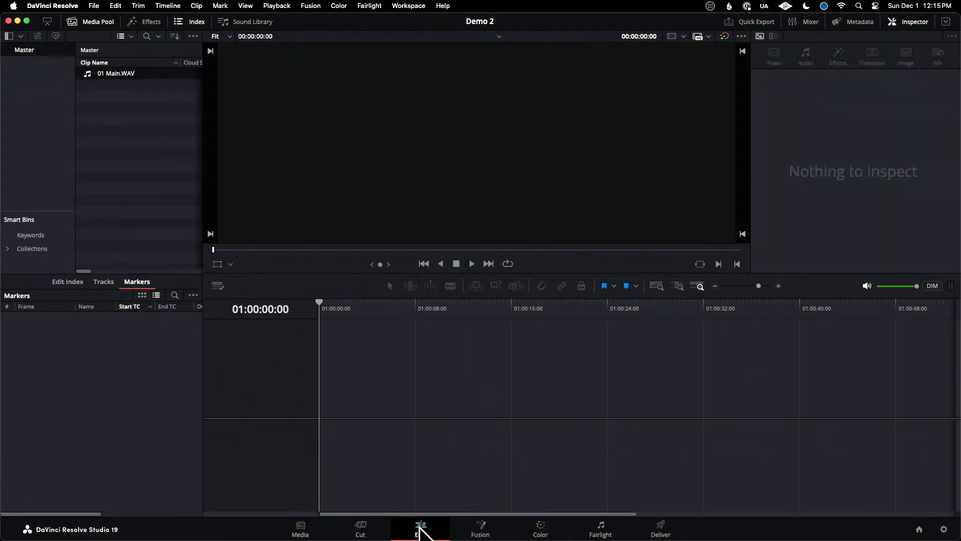
right_click(146, 136)
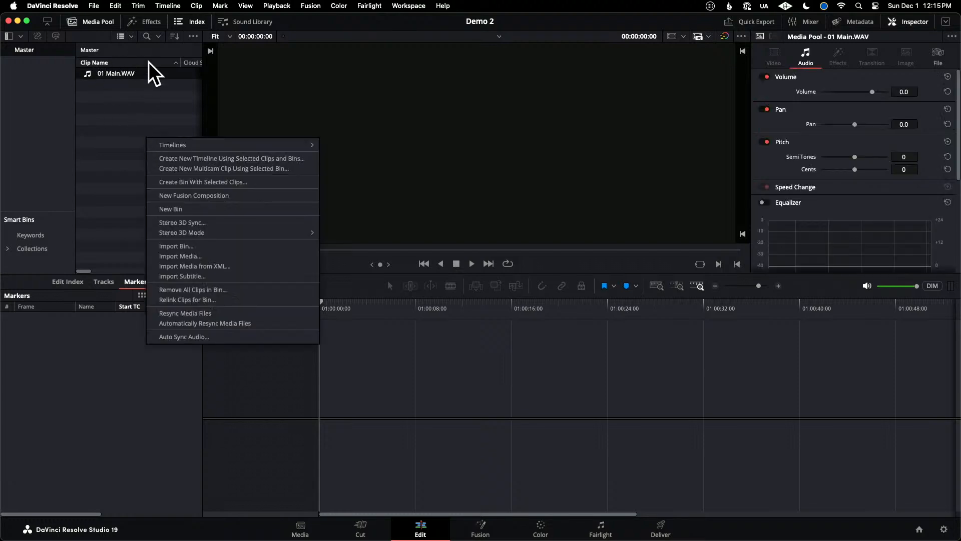
left_click(134, 112)
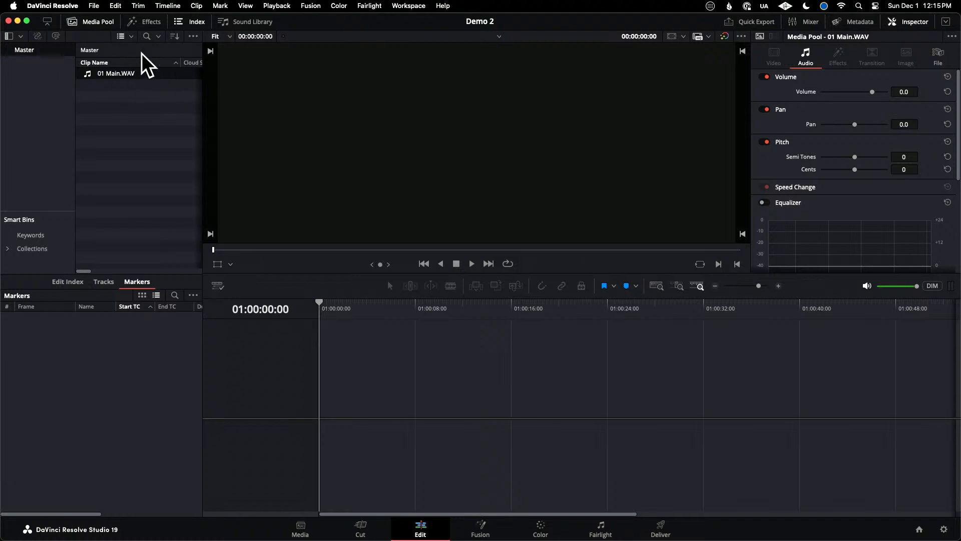
right_click(137, 111)
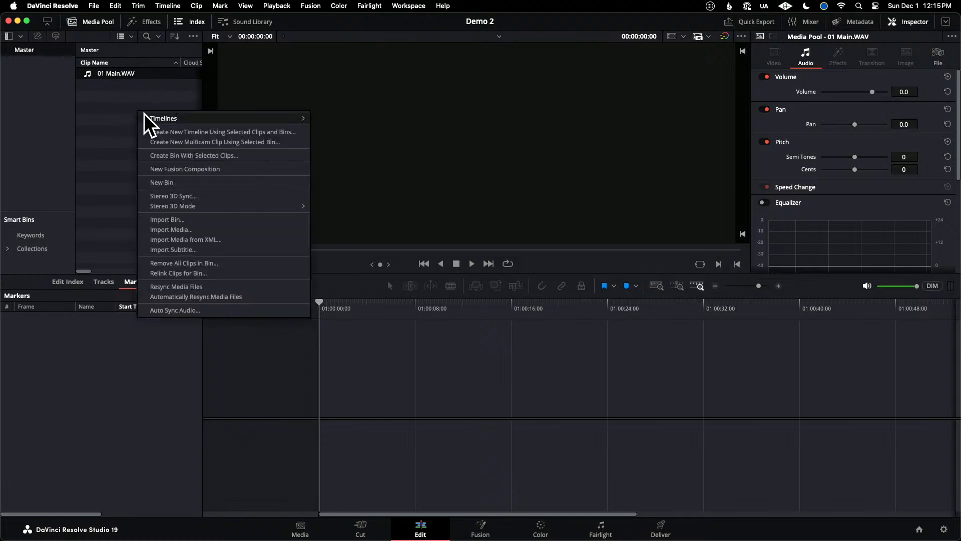
mouse_move(201, 120)
left_click(342, 118)
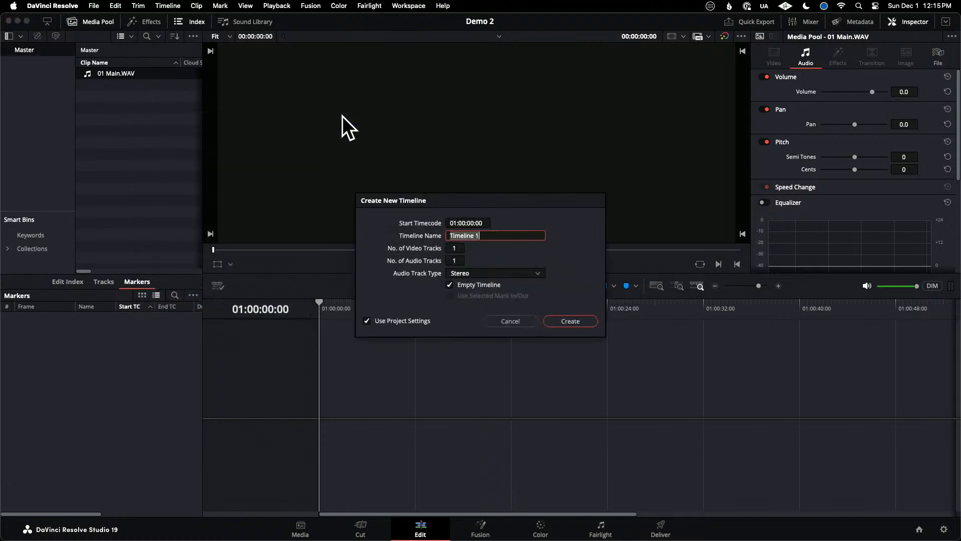
left_click(500, 275)
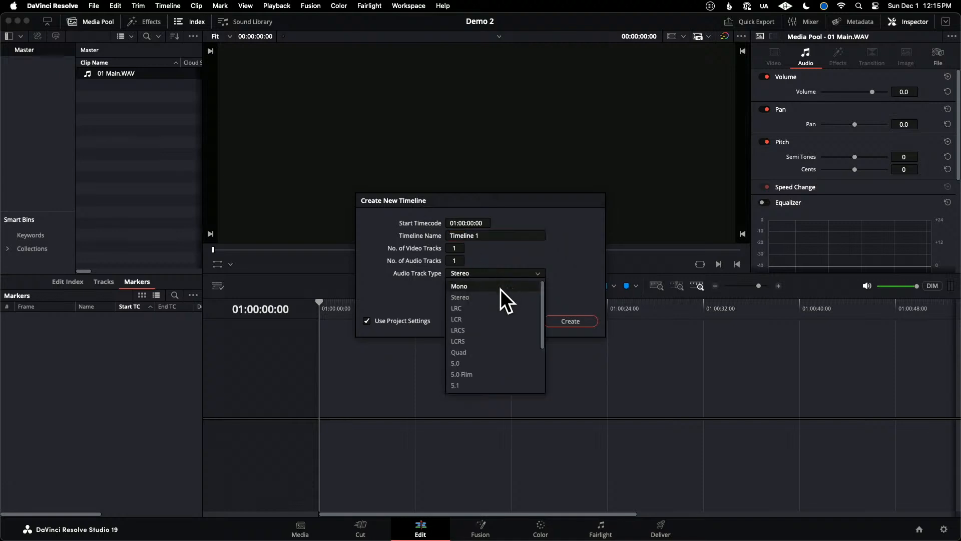
left_click(501, 289)
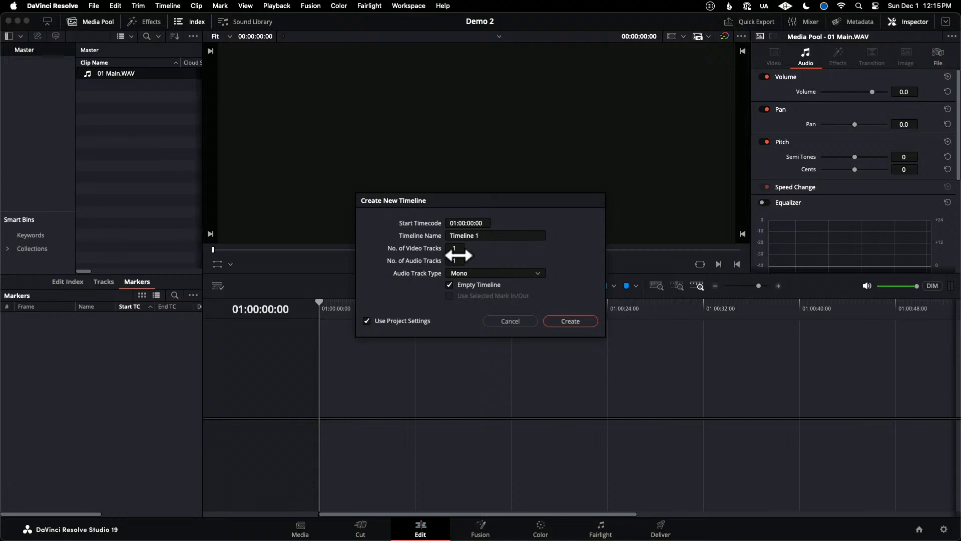
left_click(575, 321)
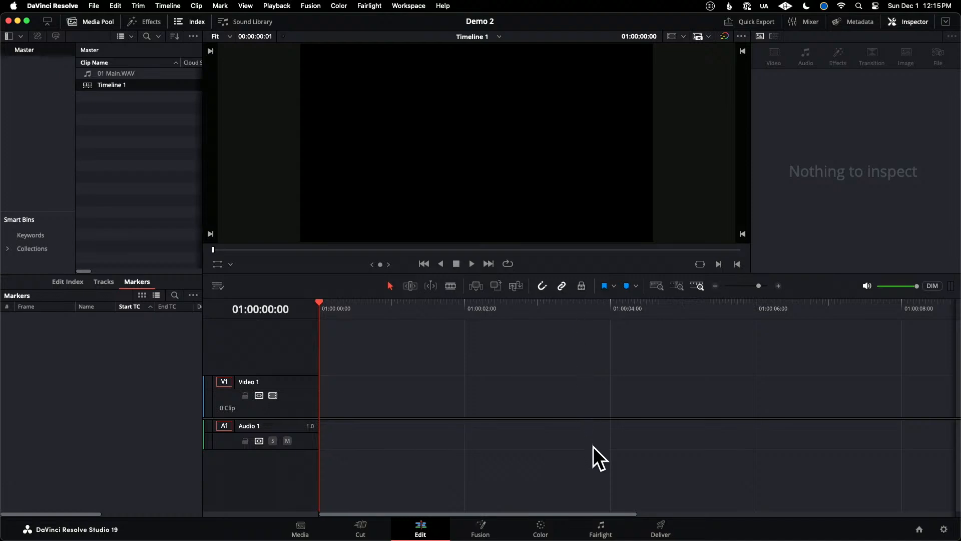
Step: On the Fairlight page, place 01 Main.WAV at the start of the Audio 1 track and hide the media pool
left_click(600, 528)
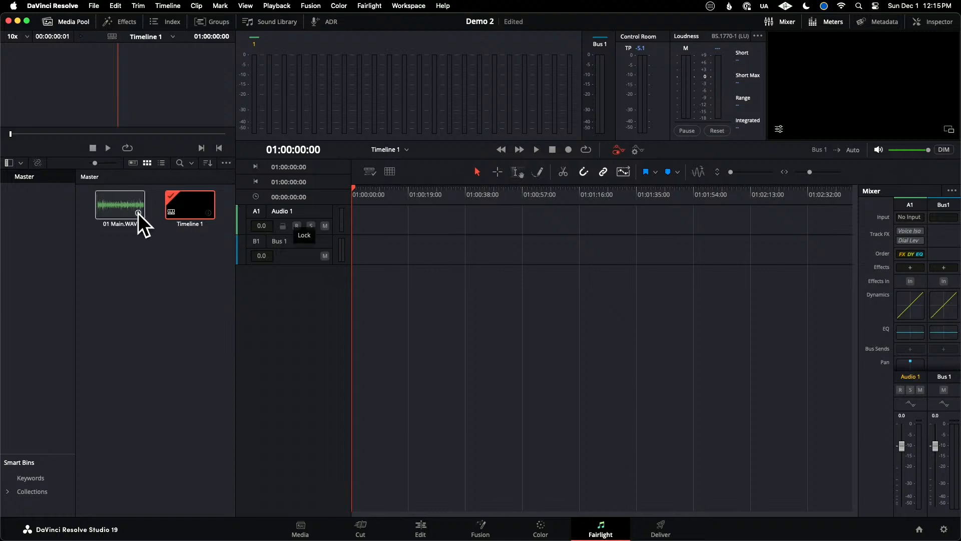
left_click_drag(125, 210, 356, 218)
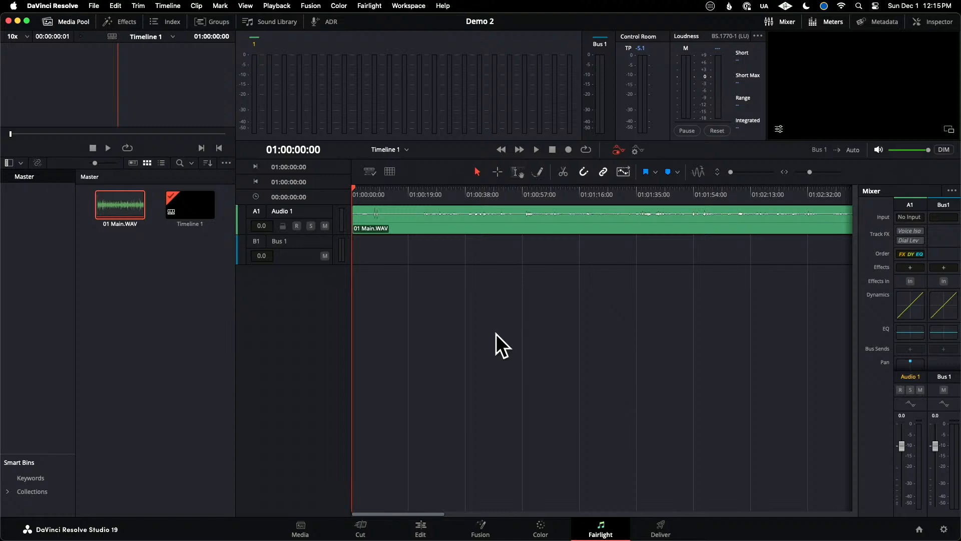
key("shift+z")
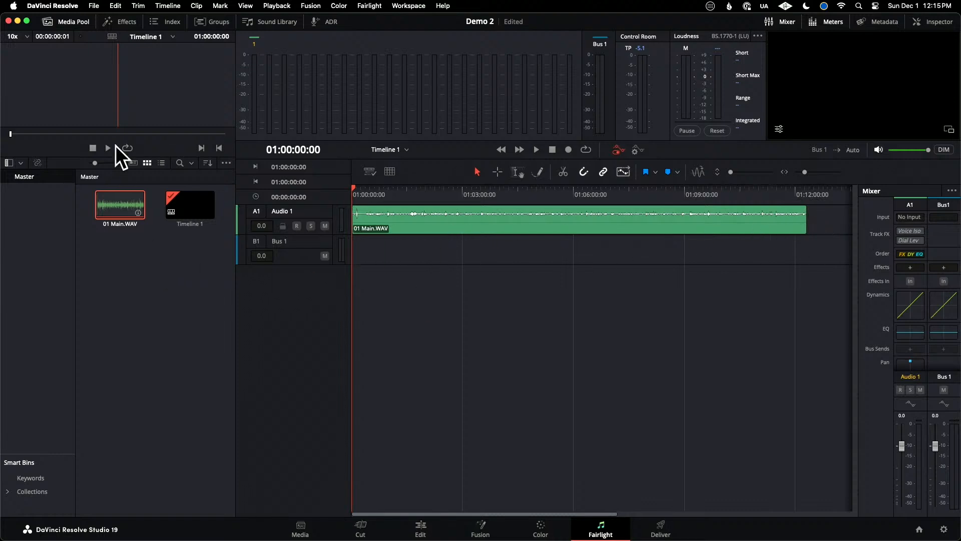
left_click(73, 22)
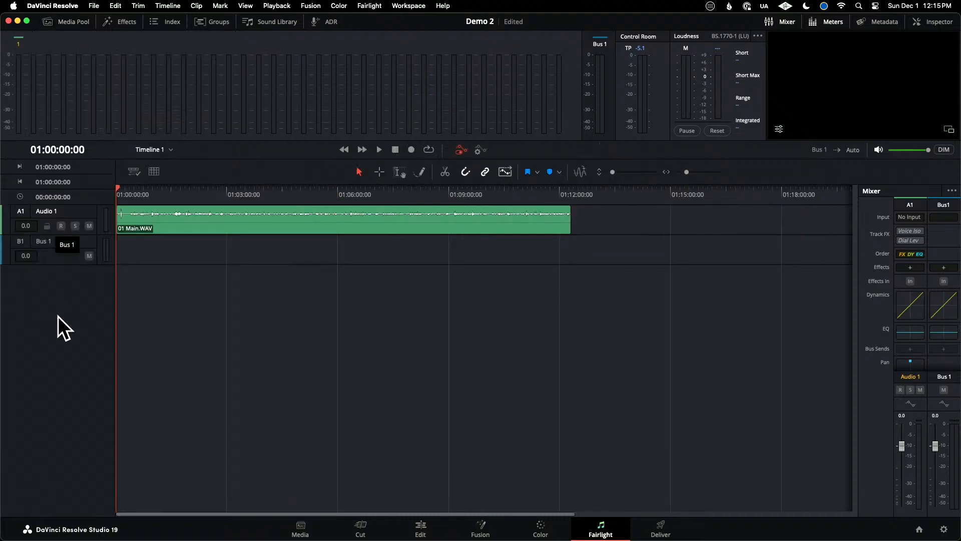
key("super+equal")
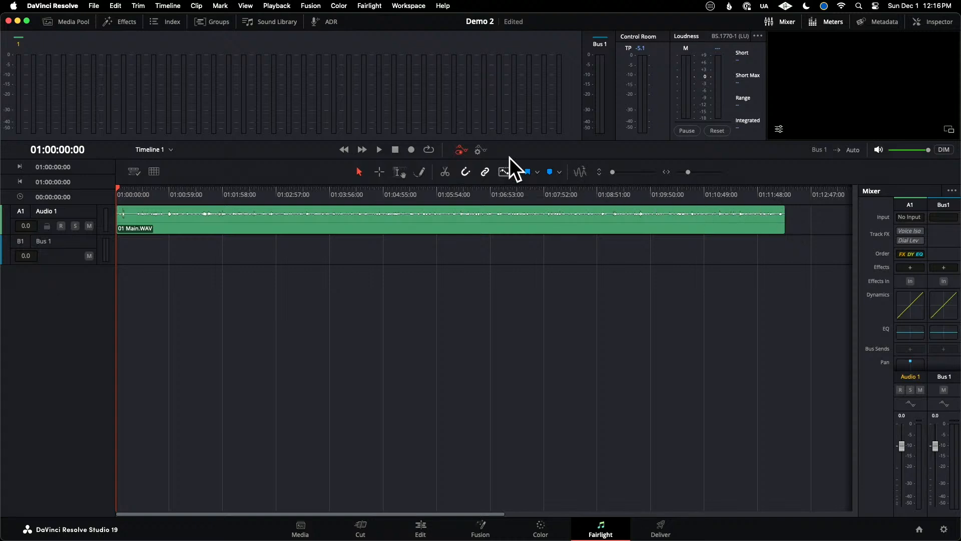
Step: Examine the timeline format and the Fairlight audio metering options in the project settings, leaving them without saving
left_click(94, 6)
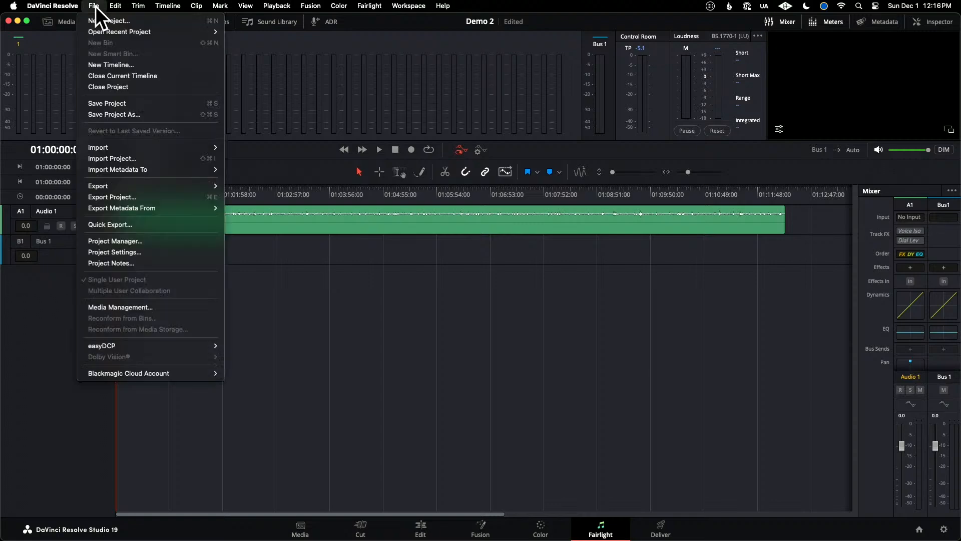
left_click(143, 252)
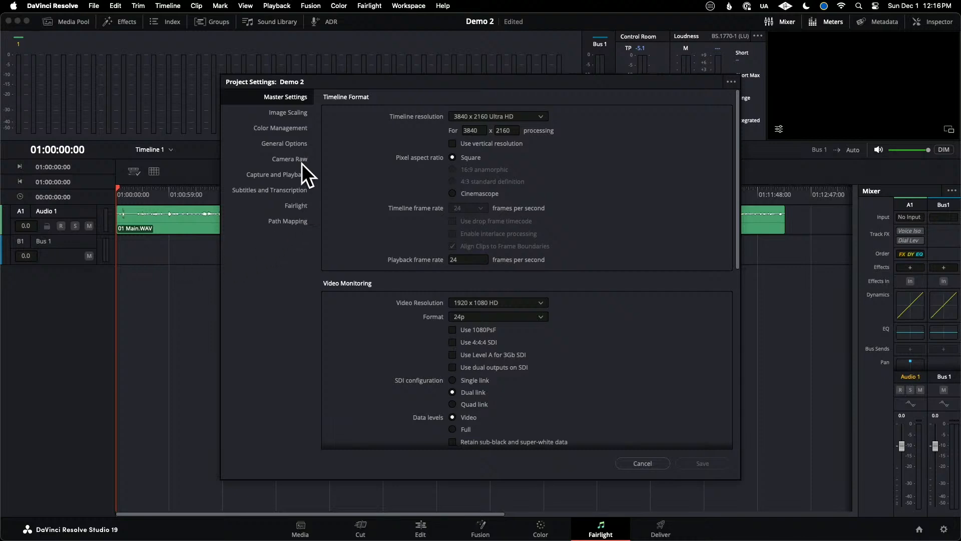
left_click(297, 207)
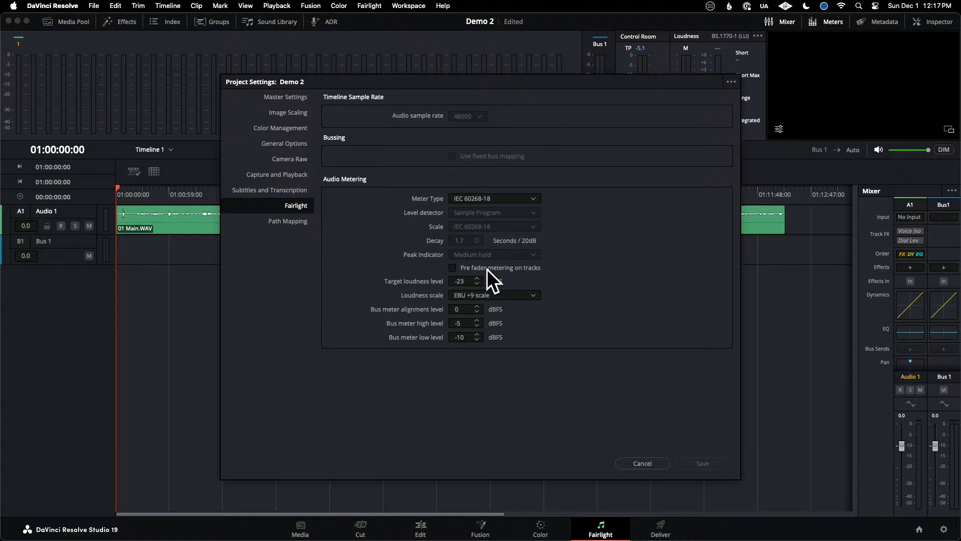
left_click(656, 464)
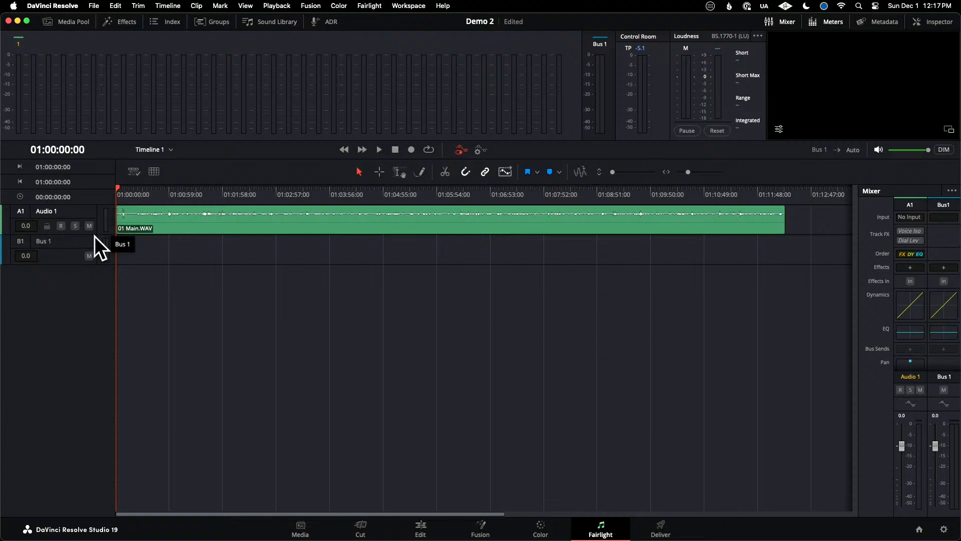
Step: Make the Audio 1 track taller and add a second copy of 01 Main.WAV on a new track beneath it
left_click_drag(94, 235, 86, 303)
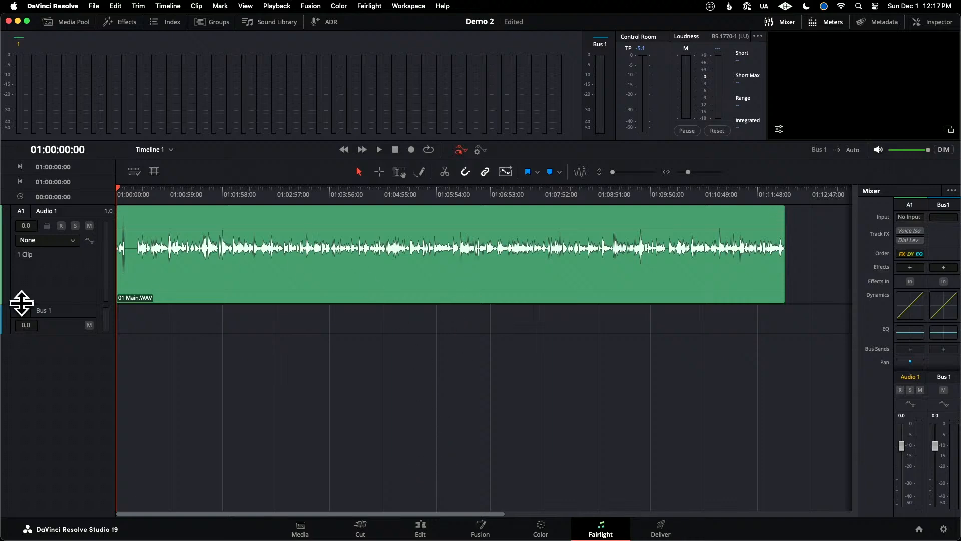
left_click_drag(71, 304, 75, 264)
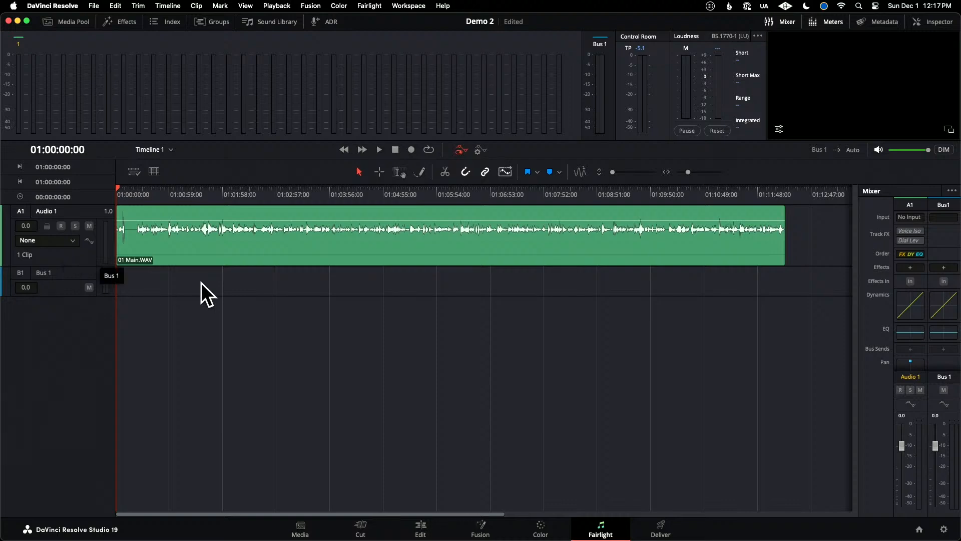
left_click(69, 22)
left_click_drag(126, 199, 320, 398)
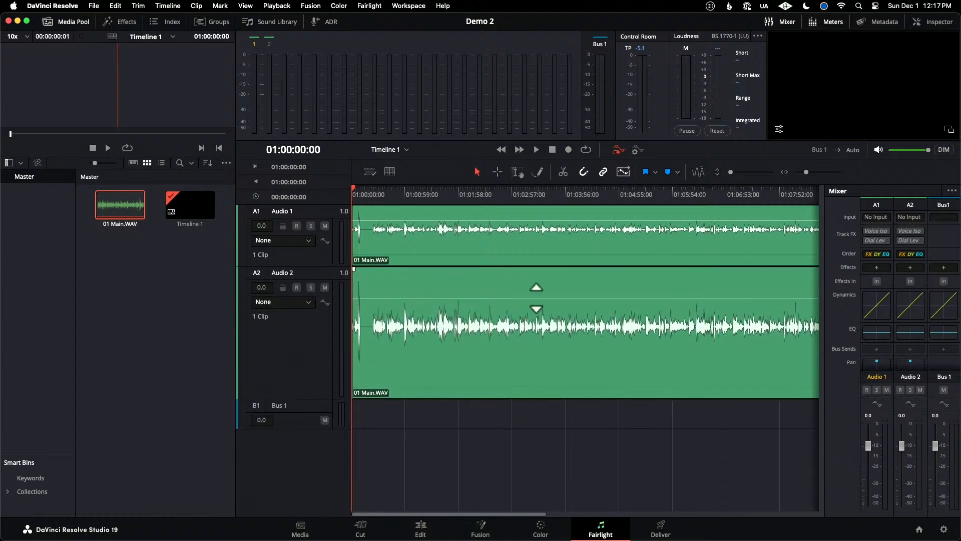
Step: Raise the clip volume on the Audio 2 track and enlarge the Audio 1 track to about the same height
left_click_drag(536, 297, 556, 295)
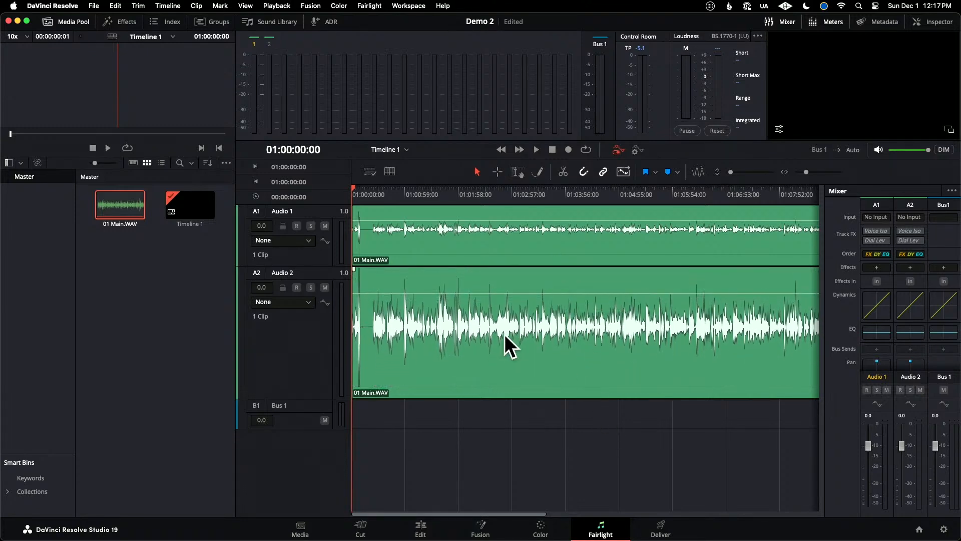
left_click(323, 267)
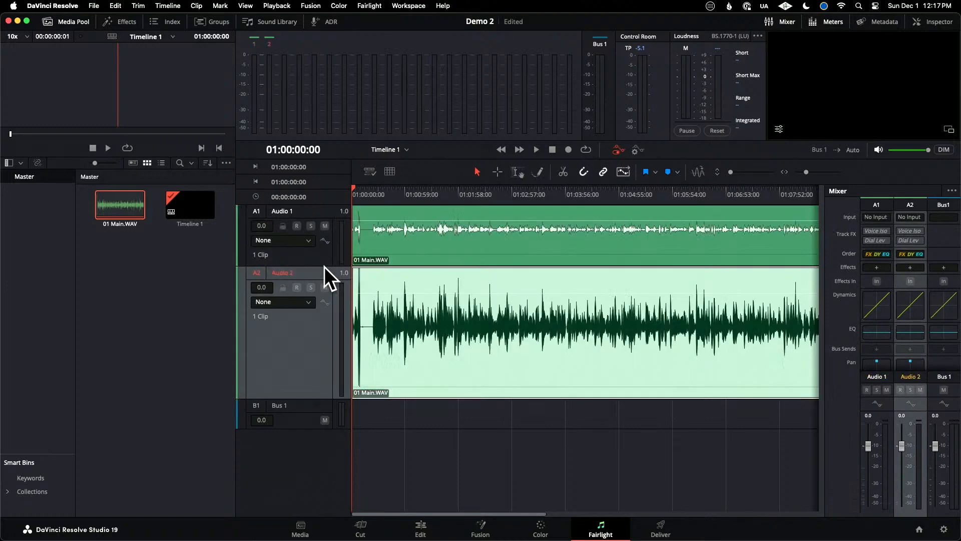
left_click_drag(322, 265, 324, 350)
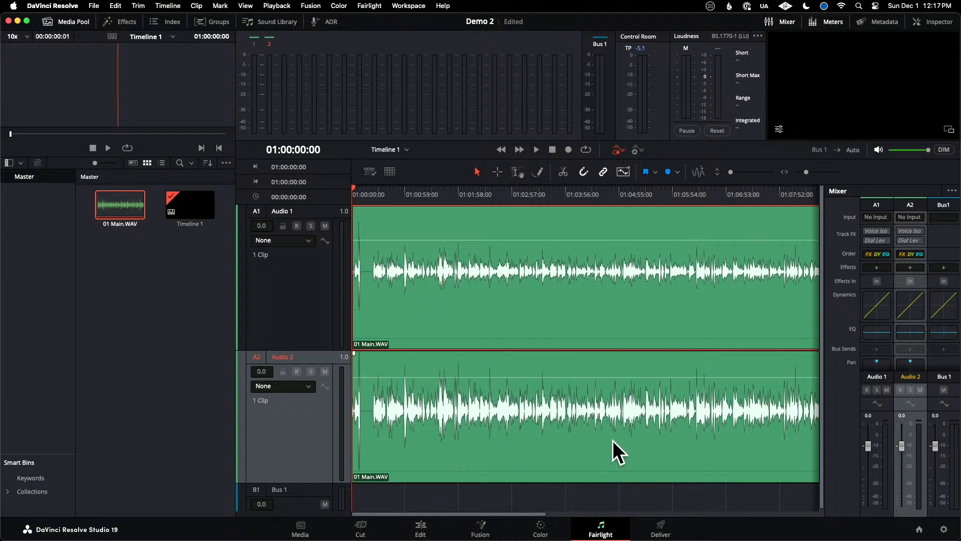
Step: Start normalizing the Audio 1 clip's levels with the ITU-R BS.1770-4 mode and a target loudness of -26 LKFS
right_click(559, 307)
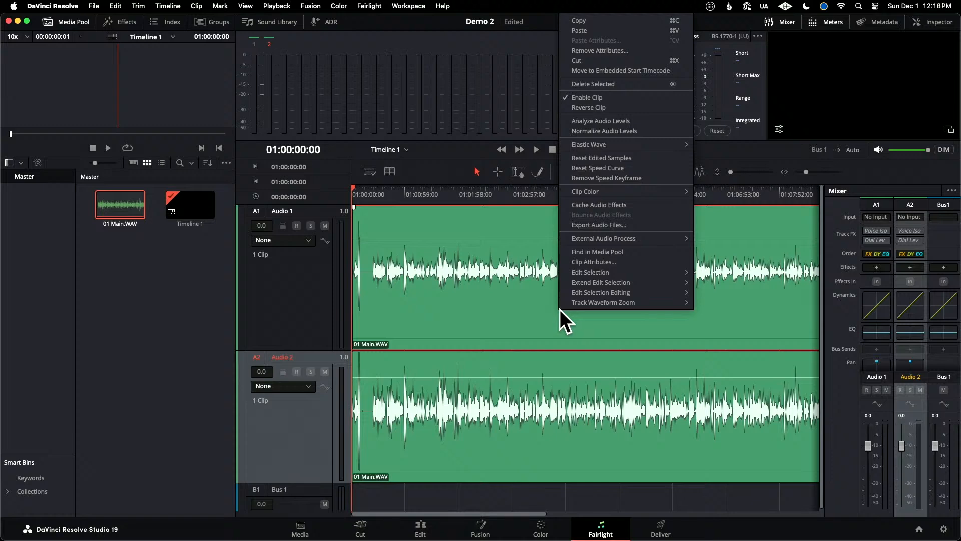
left_click(626, 131)
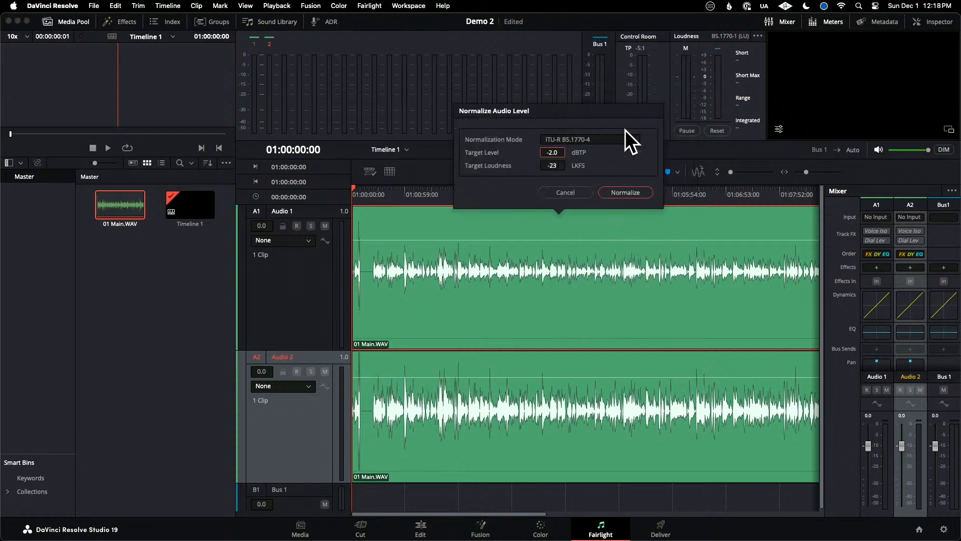
left_click(551, 171)
key("BackSpace")
key("BackSpace")
type("26")
left_click(627, 140)
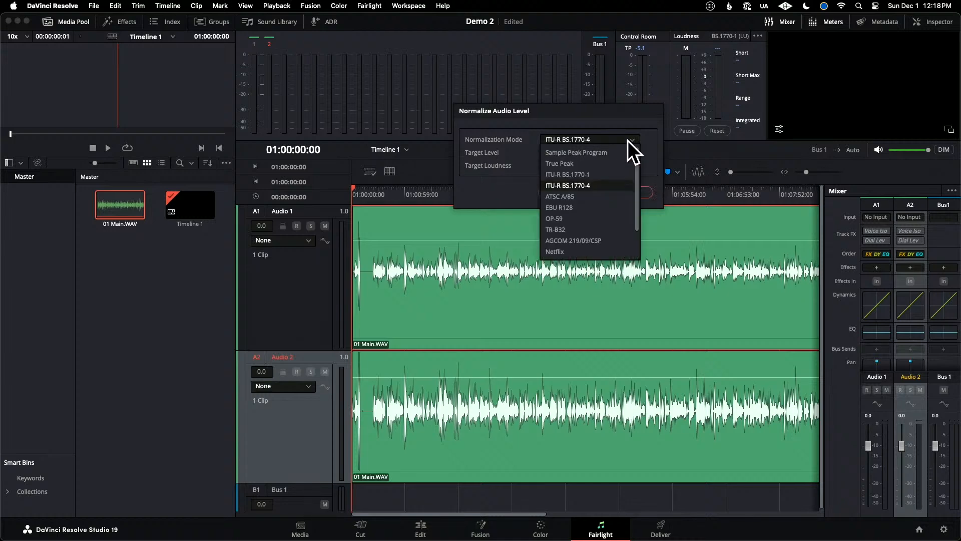
left_click(590, 185)
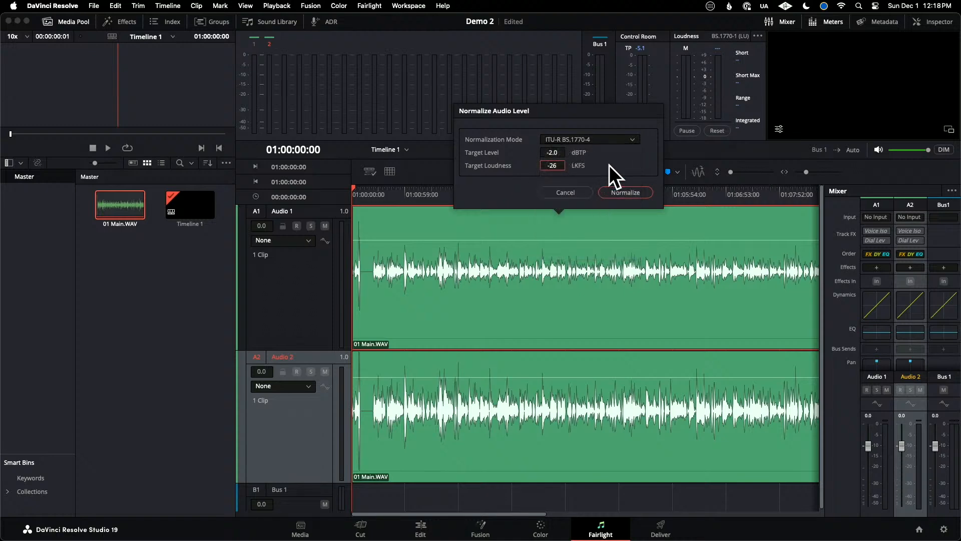
Step: Set the target level to -1.5 dBTP and apply the normalization to the Audio 1 clip
left_click(561, 151)
key("BackSpace")
key("BackSpace")
key("BackSpace")
key("BackSpace")
type("-1.5")
key("Return")
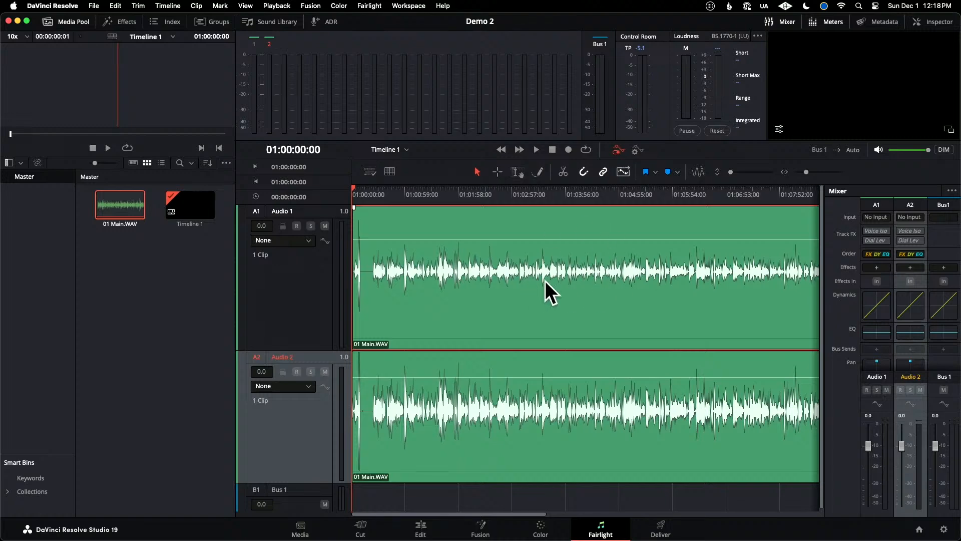
Step: Normalize the Audio 2 clip to -1.5 dBTP and -26 LKFS with ITU-R BS.1770-4, and make its track slightly taller
right_click(607, 367)
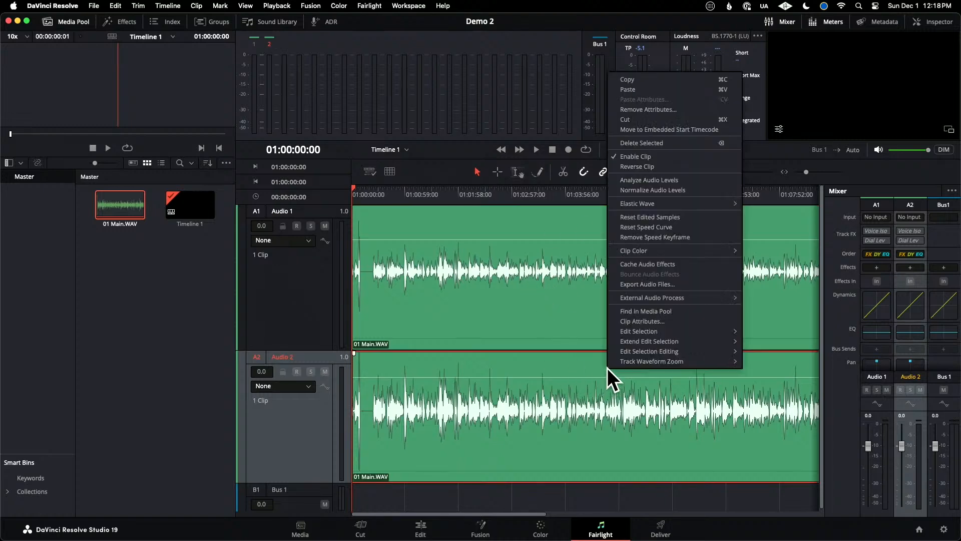
left_click(674, 190)
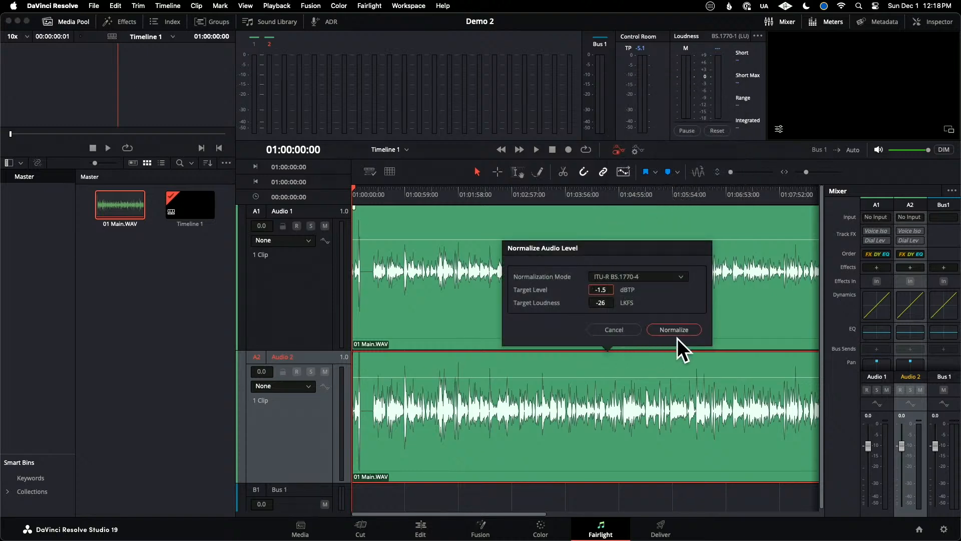
left_click(687, 329)
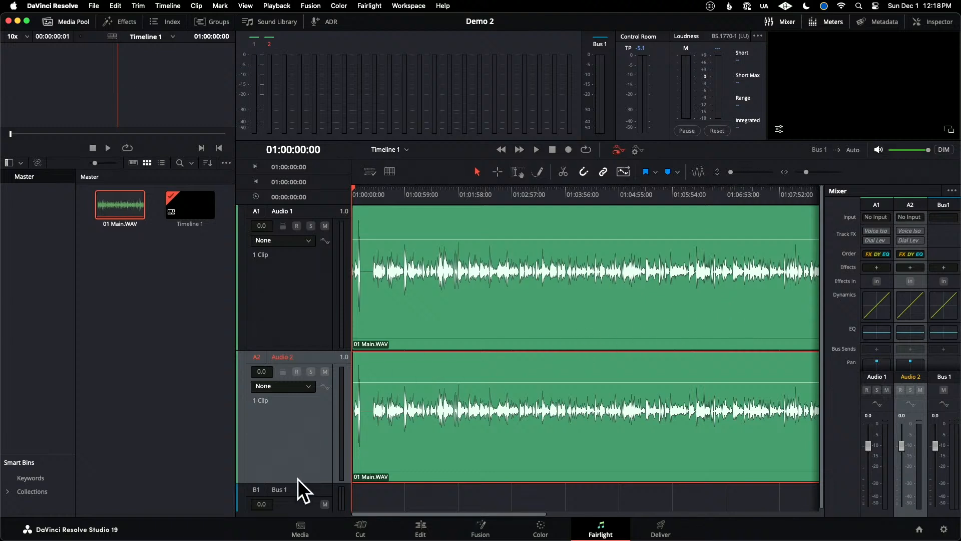
left_click_drag(311, 483, 309, 509)
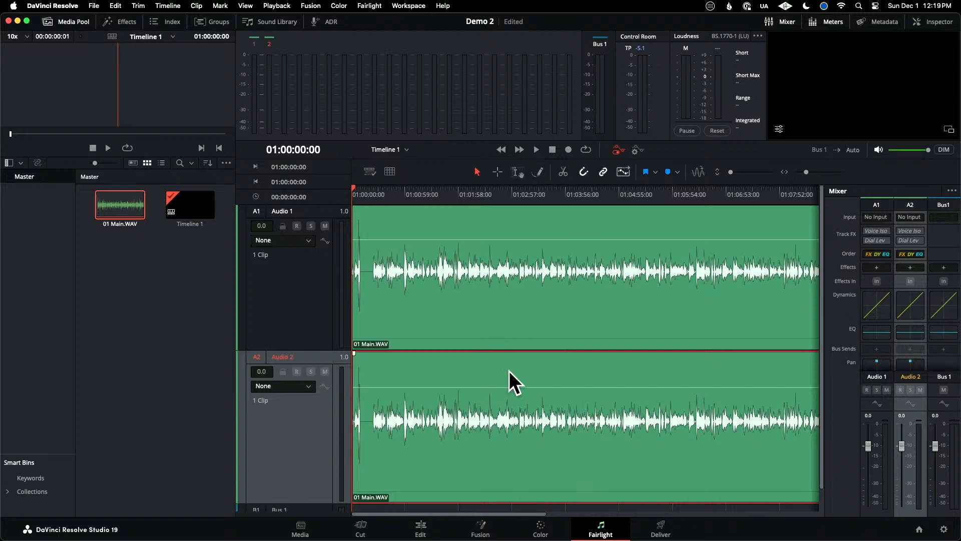
Step: Select the whole Audio 2 clip in range selection mode and split it at 01:02:44:12
left_click(497, 172)
double_click(520, 360)
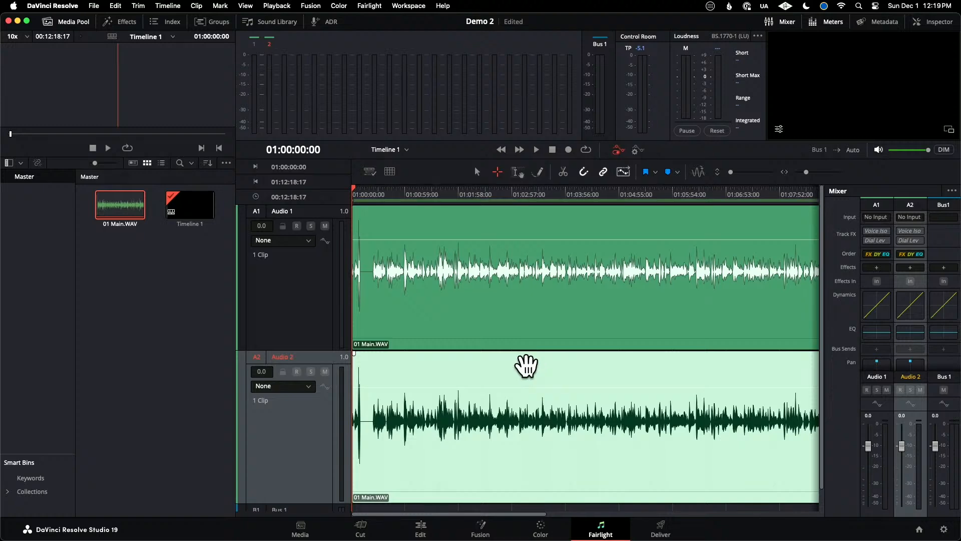
left_click(501, 193)
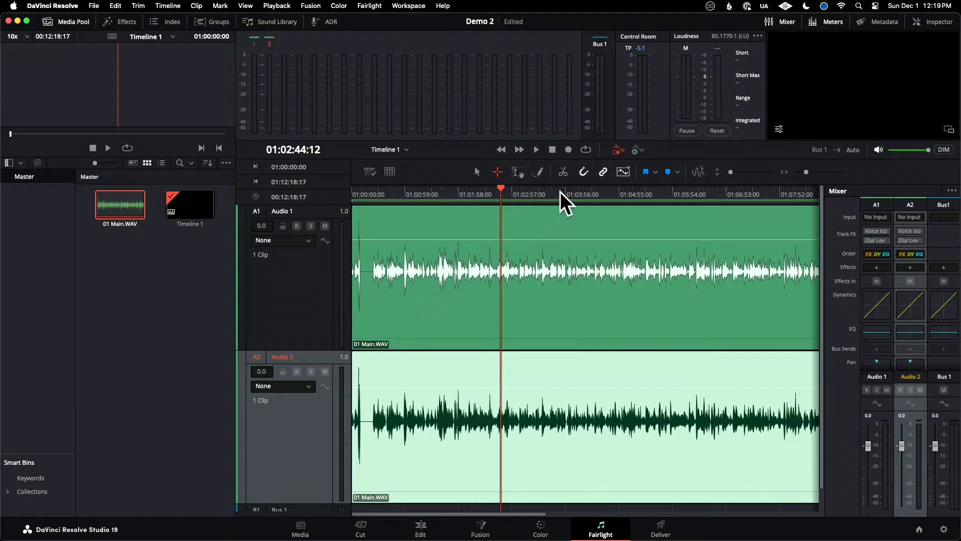
left_click(562, 173)
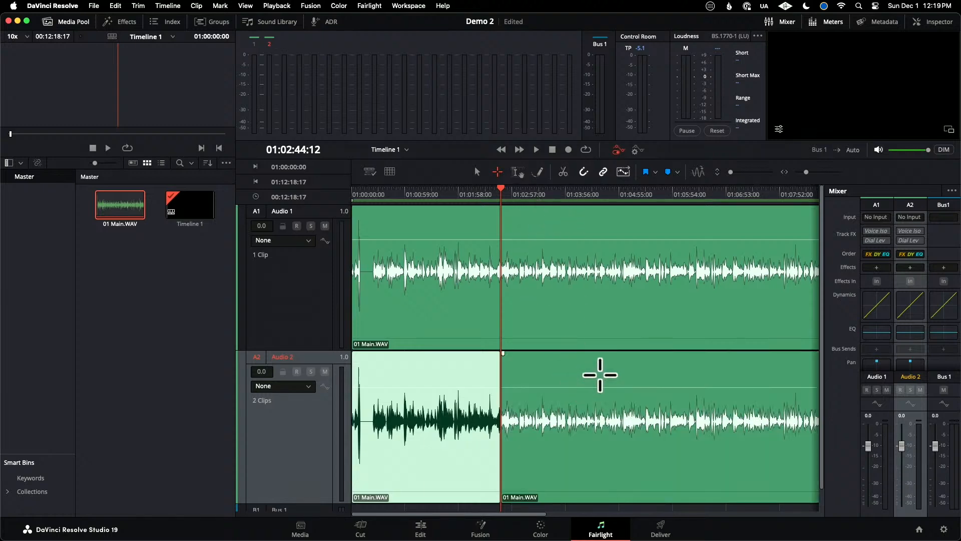
Step: Split the clips on both tracks at 01:04:38:18 and remove the Audio 2 audio after 01:02:44:12
left_click(605, 192)
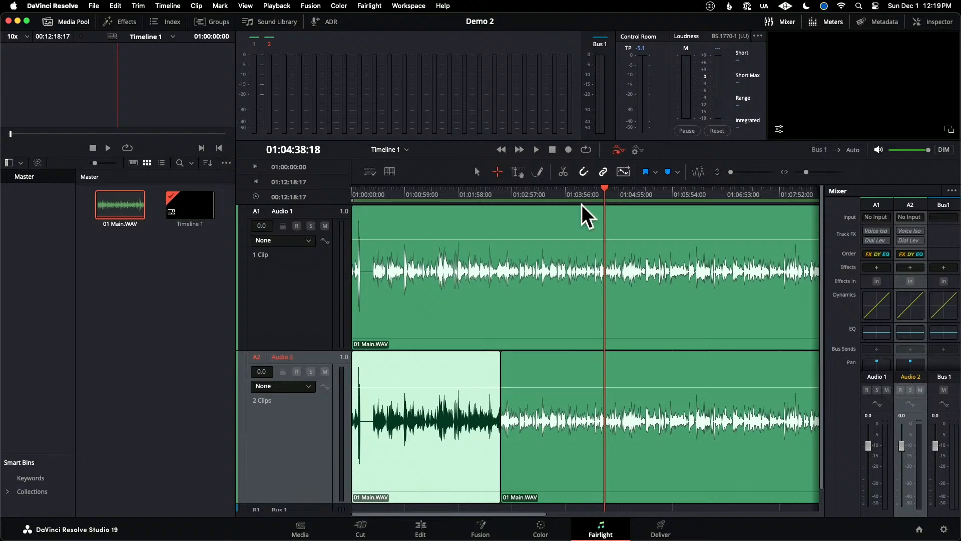
left_click(563, 174)
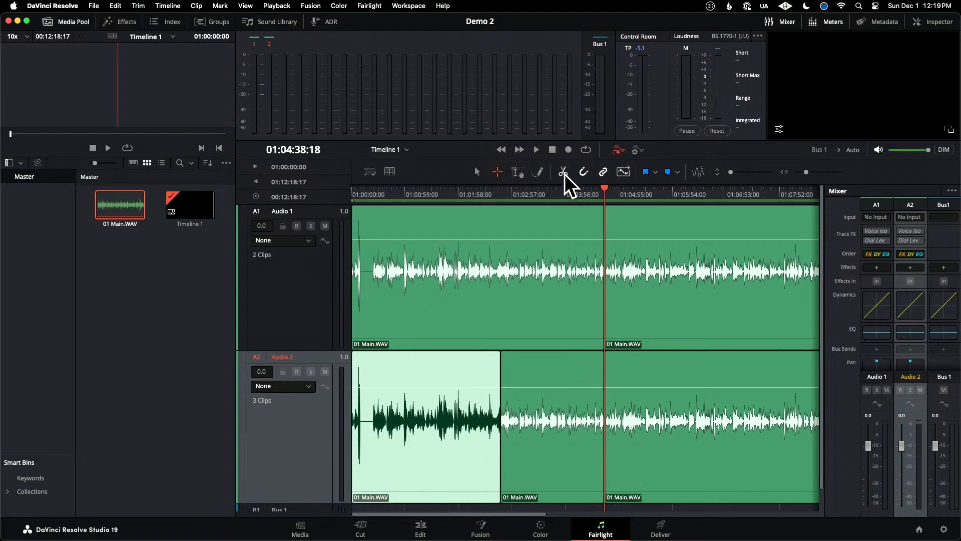
double_click(578, 381)
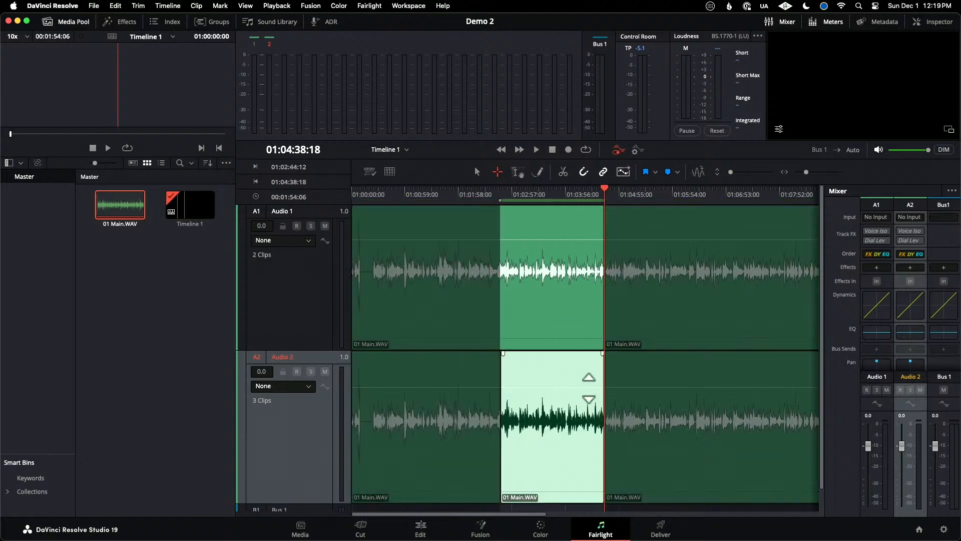
key("super+z")
key("super+z")
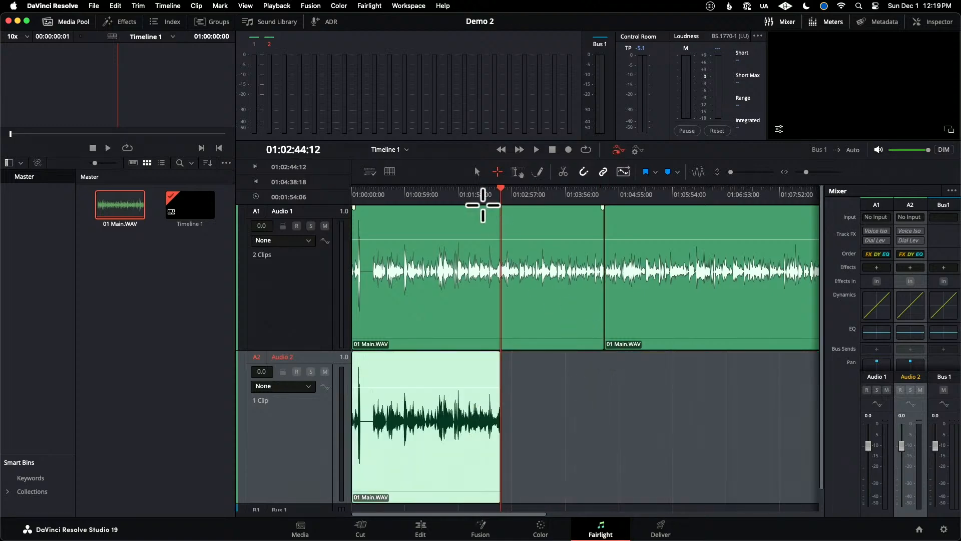
Step: Restore the removed Audio 2 audio and cut out its section between 01:02:44:12 and 01:04:38:18
left_click(476, 172)
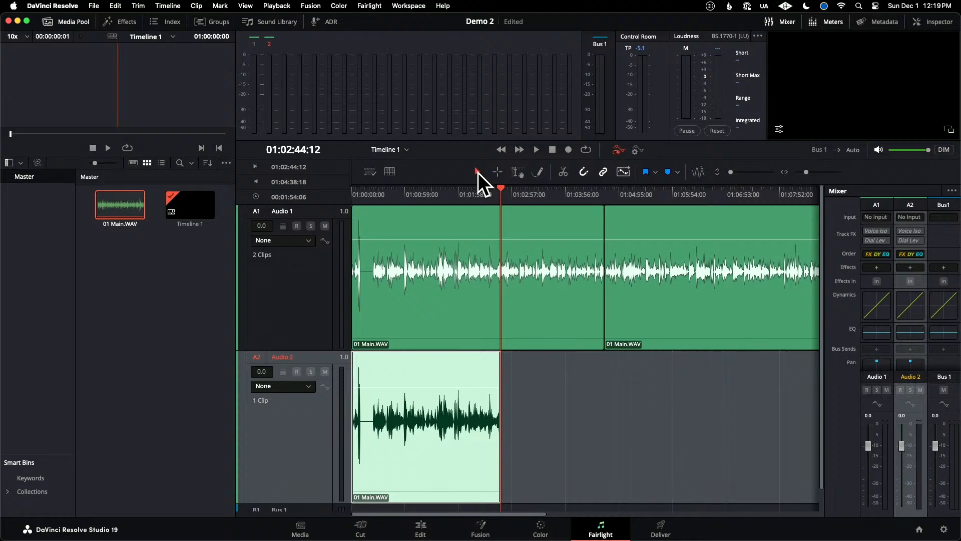
key("super+v")
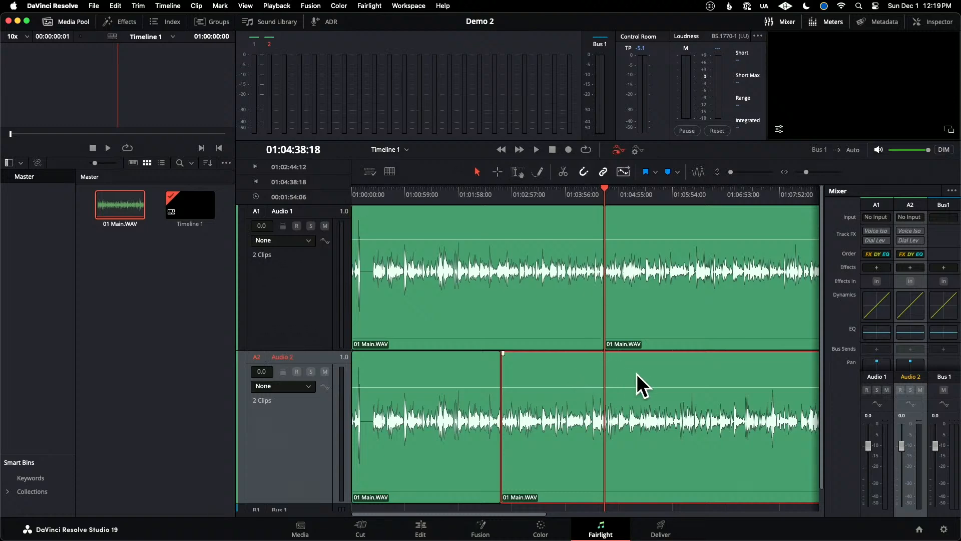
left_click(564, 173)
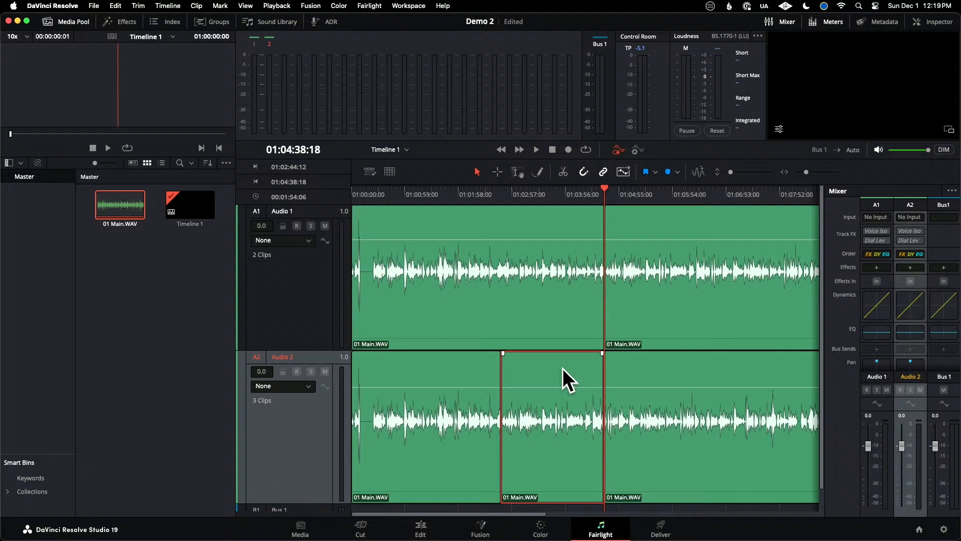
key("Delete")
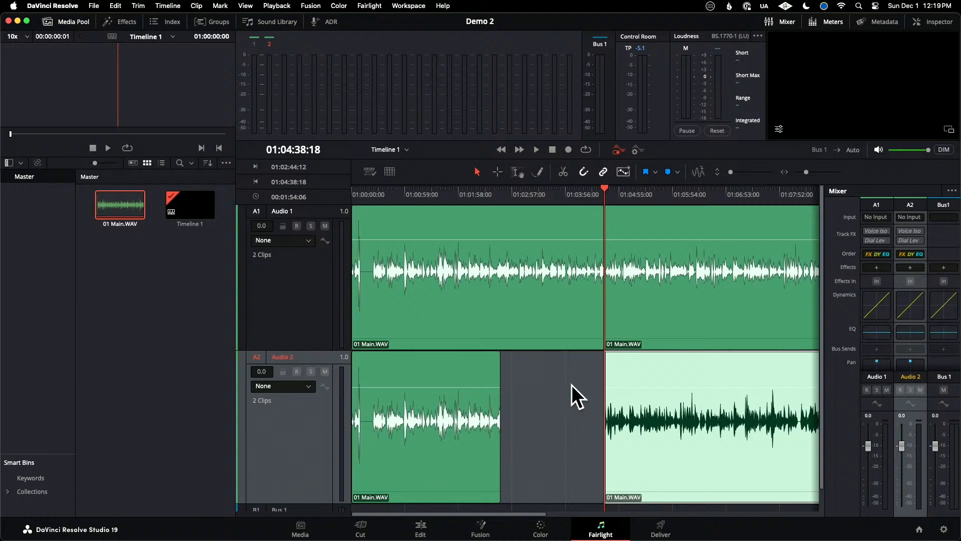
Step: Clear the remaining clips from Audio 2 using range selection and delete the empty track
left_click(497, 172)
left_click_drag(436, 348, 669, 380)
double_click(483, 377)
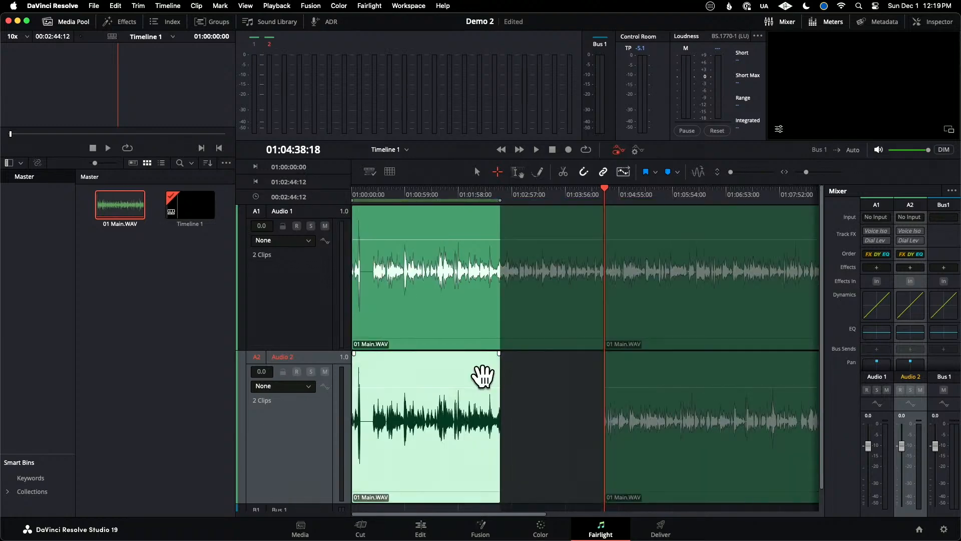
key("super+z")
key("super+z")
key("super+z")
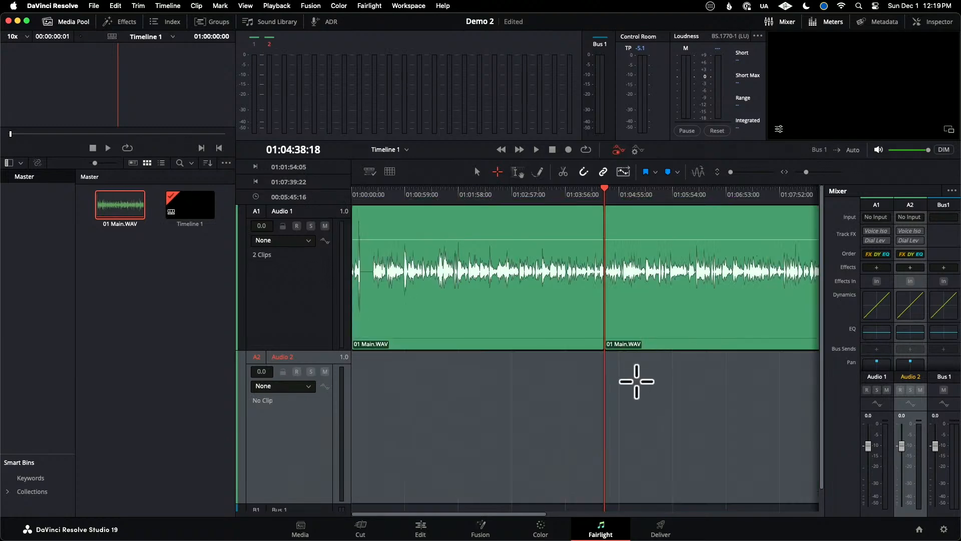
right_click(319, 357)
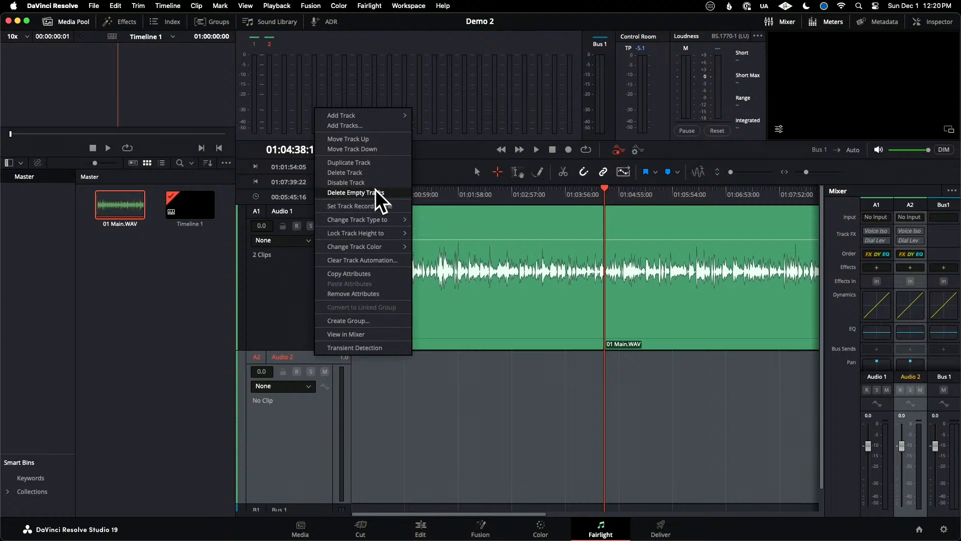
left_click(371, 172)
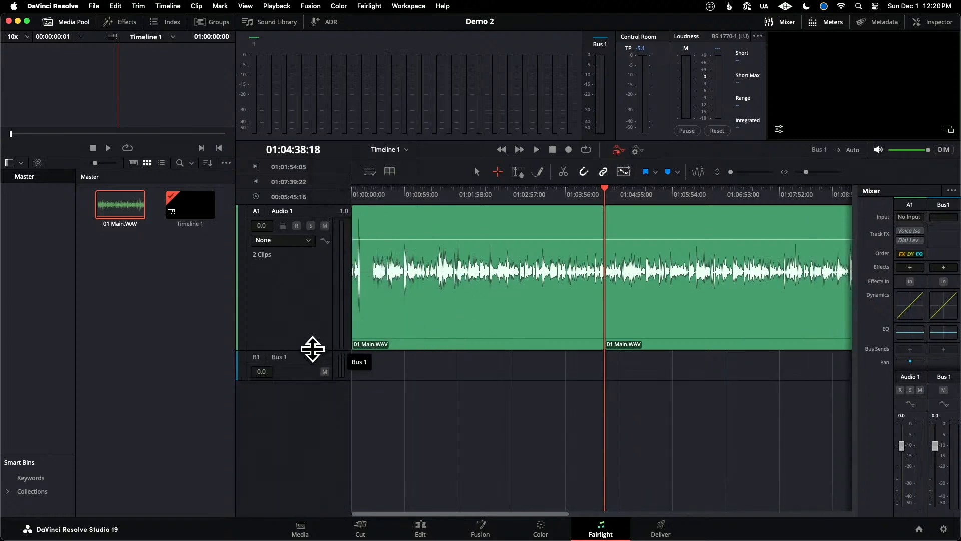
Step: Make the Audio 1 track taller, and trim its first clip's start before extending it back to the timeline start
left_click_drag(313, 349, 311, 374)
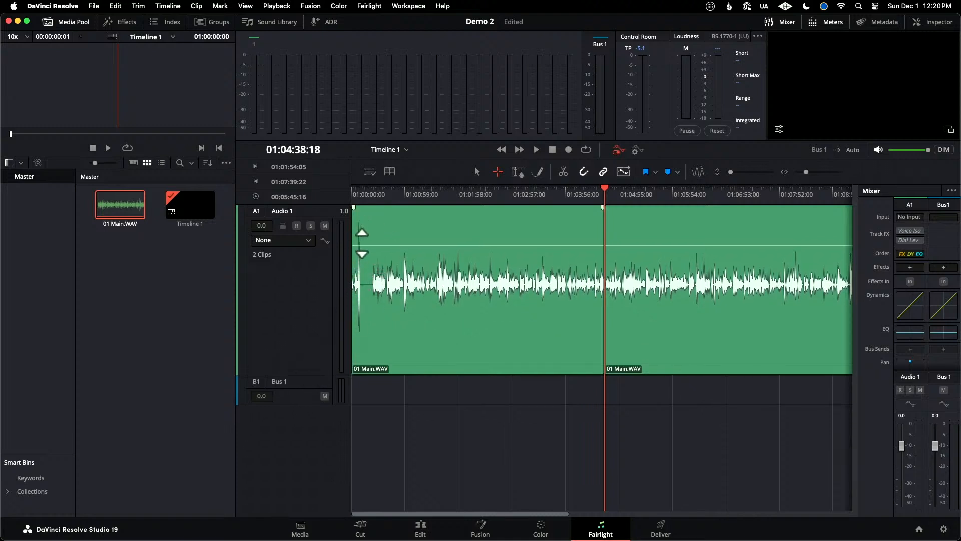
left_click_drag(360, 279, 372, 279)
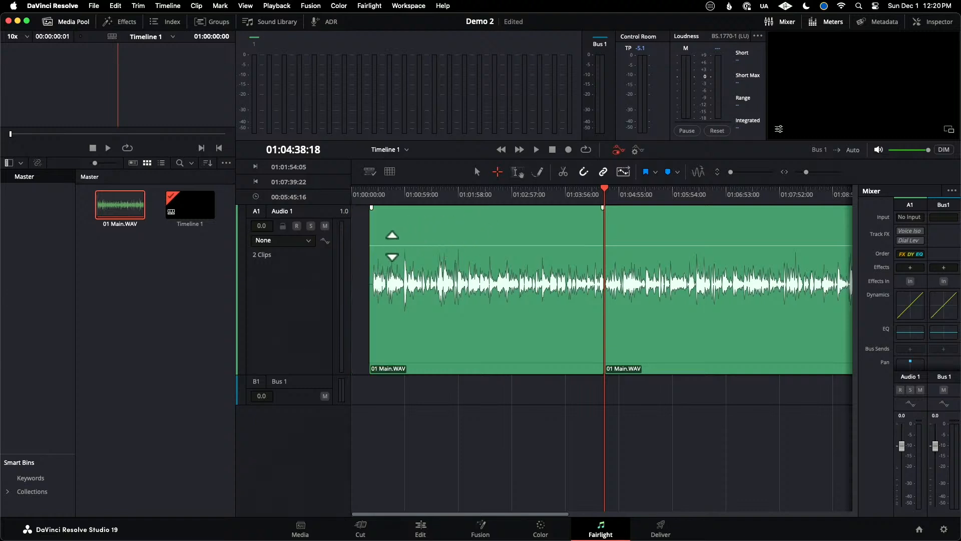
left_click_drag(371, 250, 343, 253)
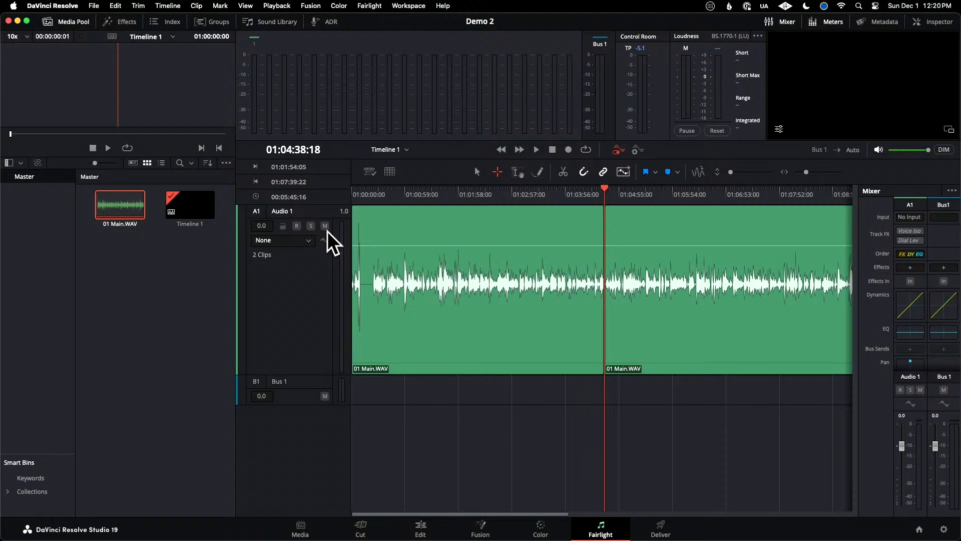
Step: Play the recording's opening to trim the first Audio 1 clip's start to 01:00:09:10, and shift the clips further along the timeline
key("Home")
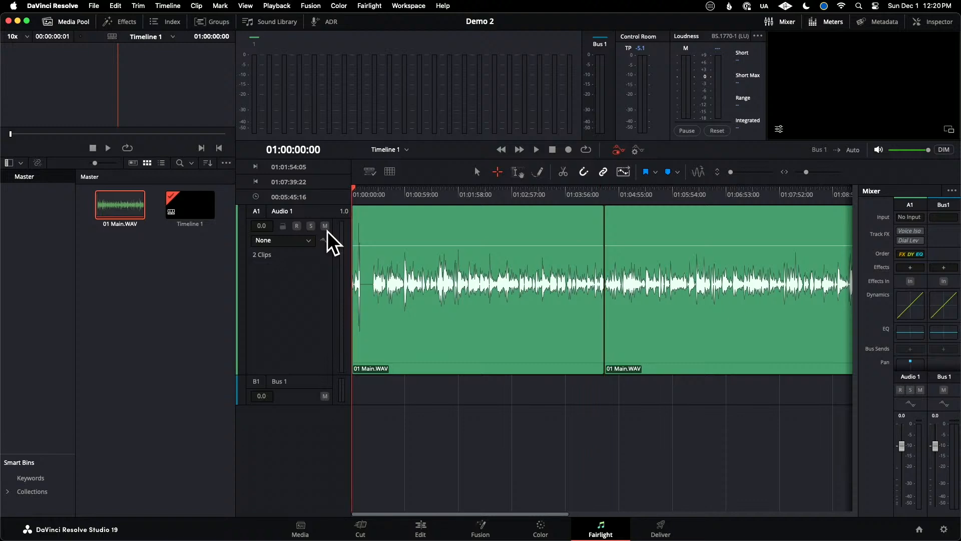
key("space")
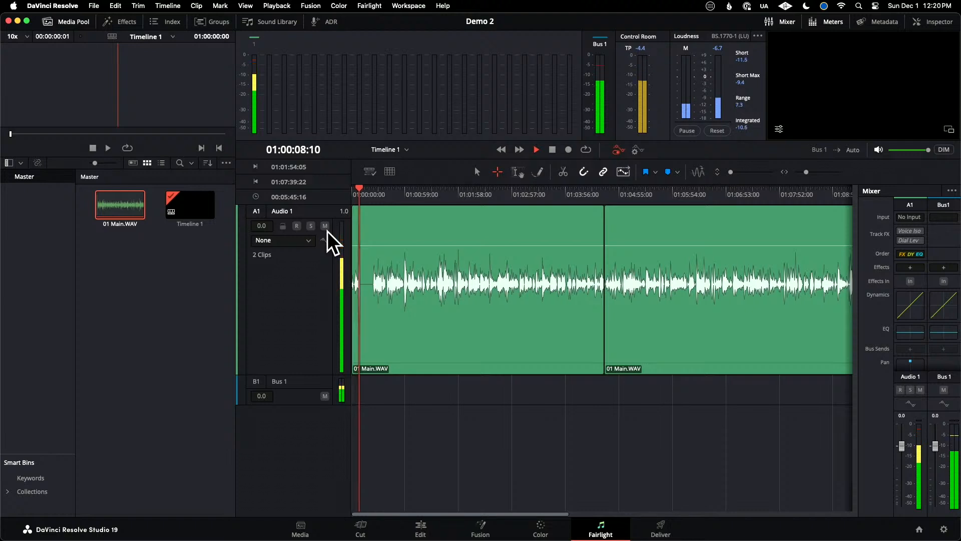
key("space")
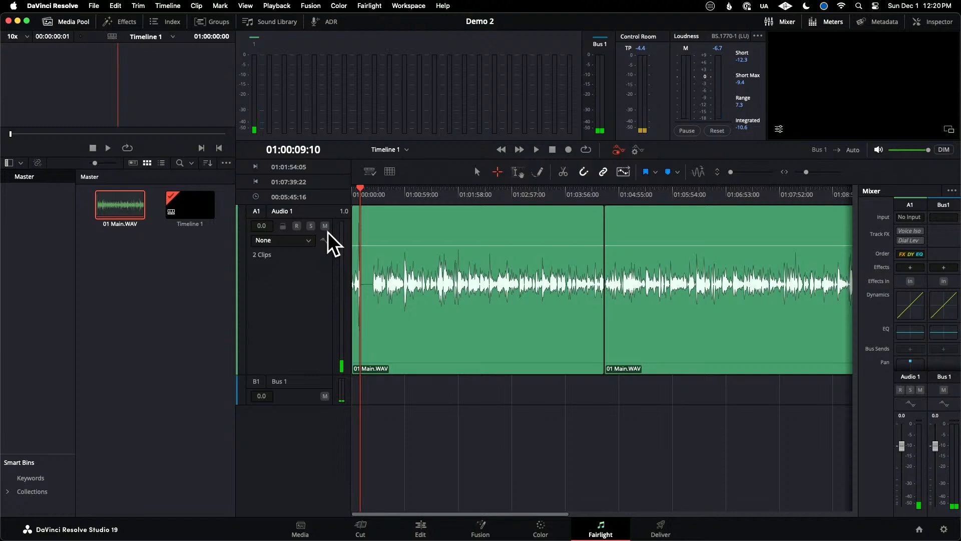
left_click_drag(356, 236, 374, 239)
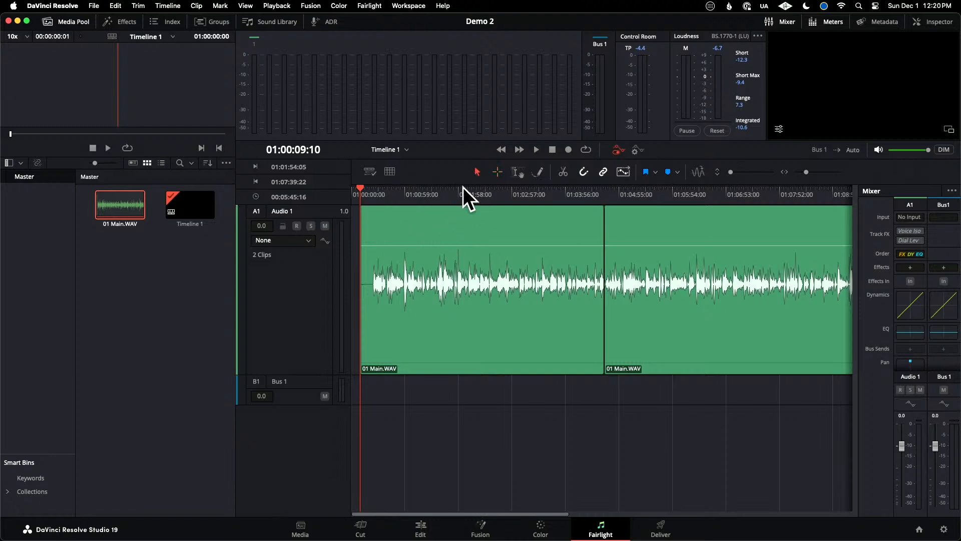
left_click_drag(392, 230, 431, 224)
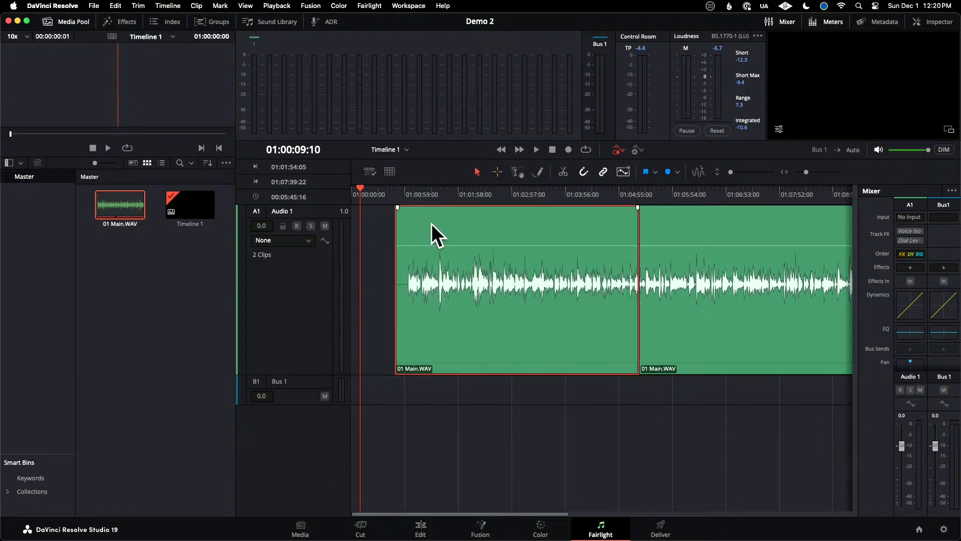
Step: Undo the clip move, trims, track deletion and splits until each track again holds one full 01 Main.WAV clip
key("super+z")
key("super+z")
key("super+z")
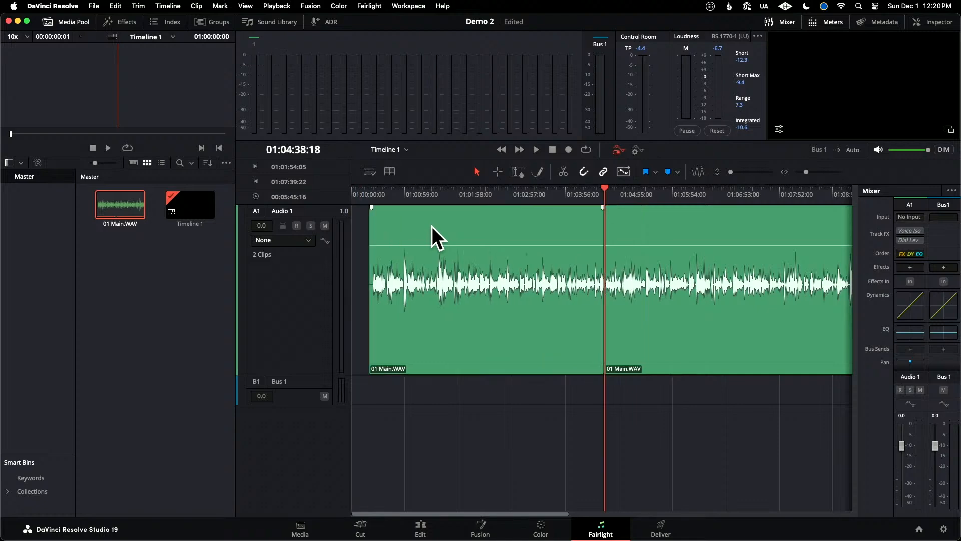
key("super+z")
key("super+z")
key("super+z")
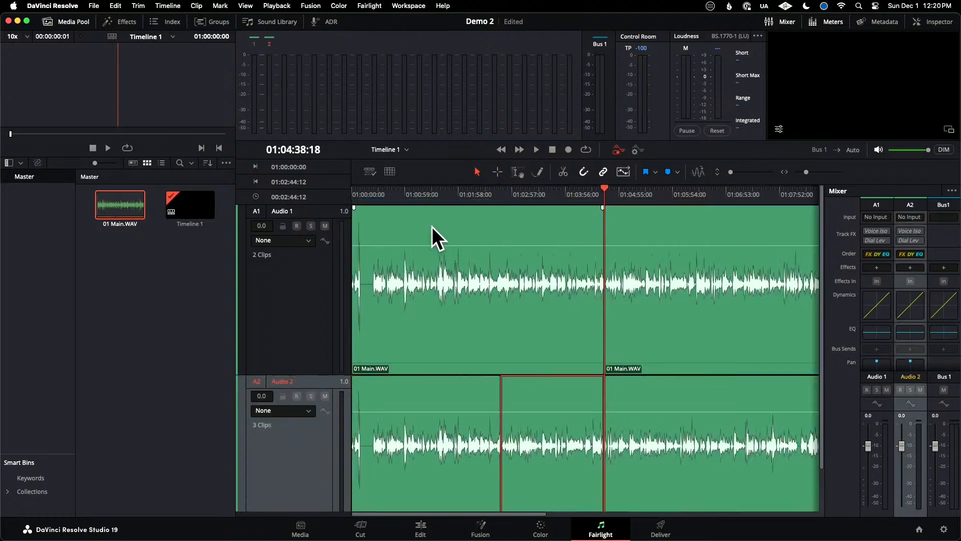
key("super+z")
key("super+z")
key("super+z")
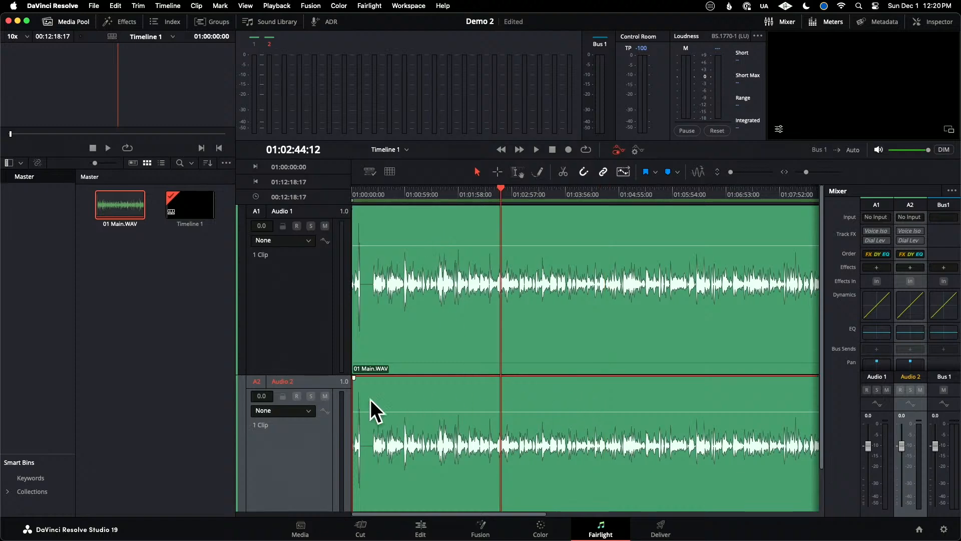
Step: Delete the Audio 2 track, and cut the opening section off the Audio 1 clip so the recording starts at the timeline start
right_click(299, 453)
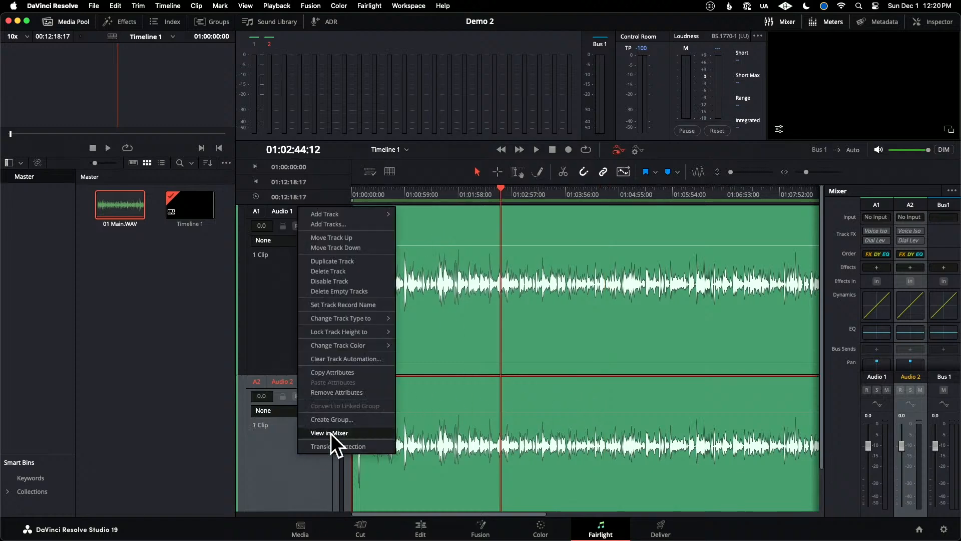
left_click(349, 270)
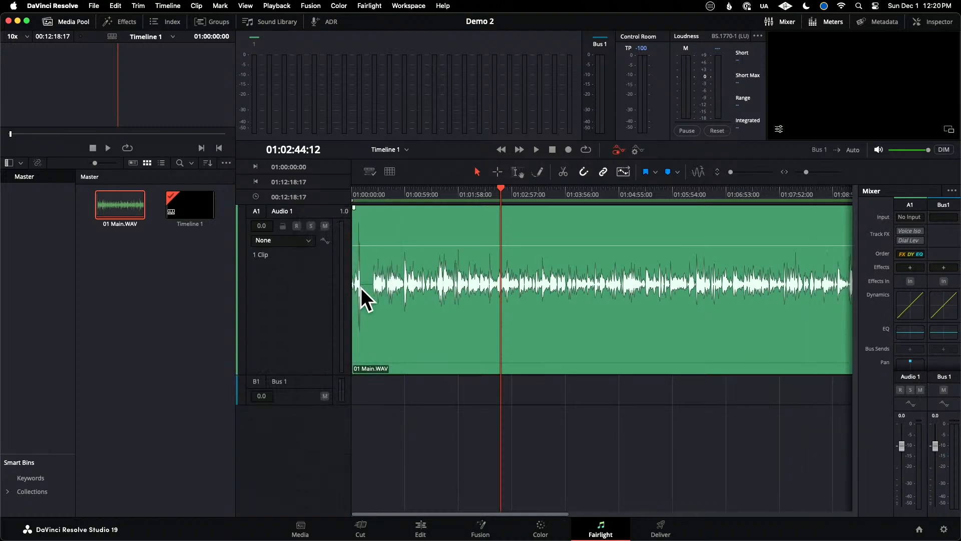
left_click(358, 239)
left_click_drag(359, 239, 376, 242)
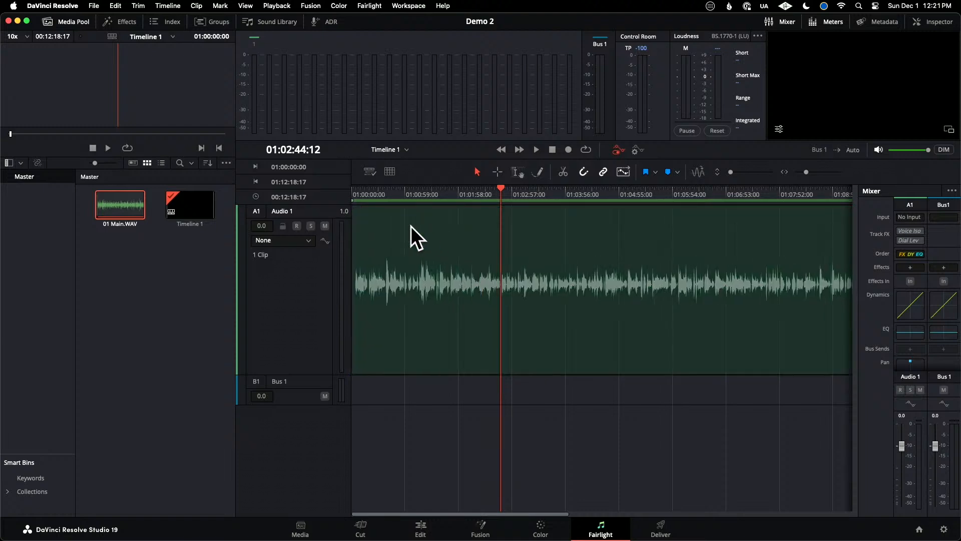
Step: Play the trimmed Audio 1 recording from 01:00:00:00 for about 13 seconds to check it
left_click(410, 226)
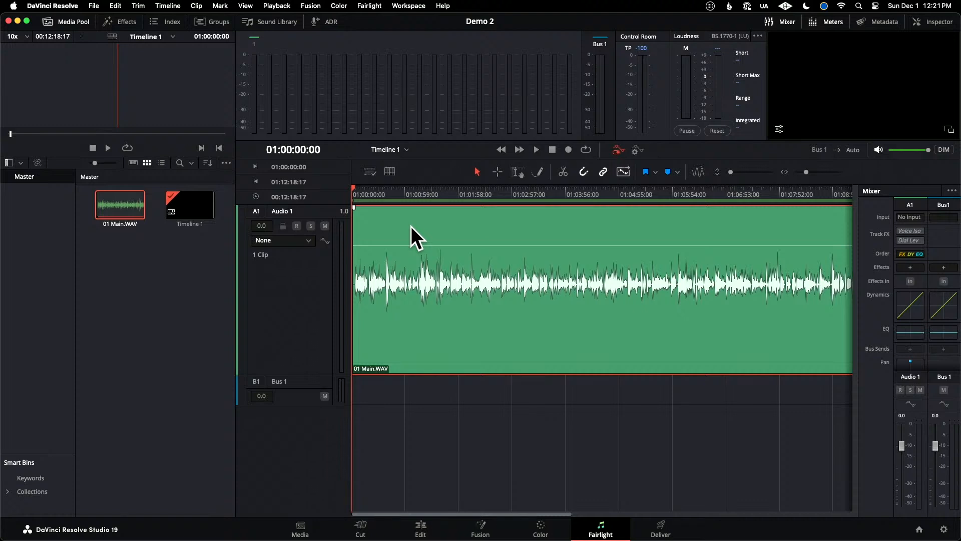
key("space")
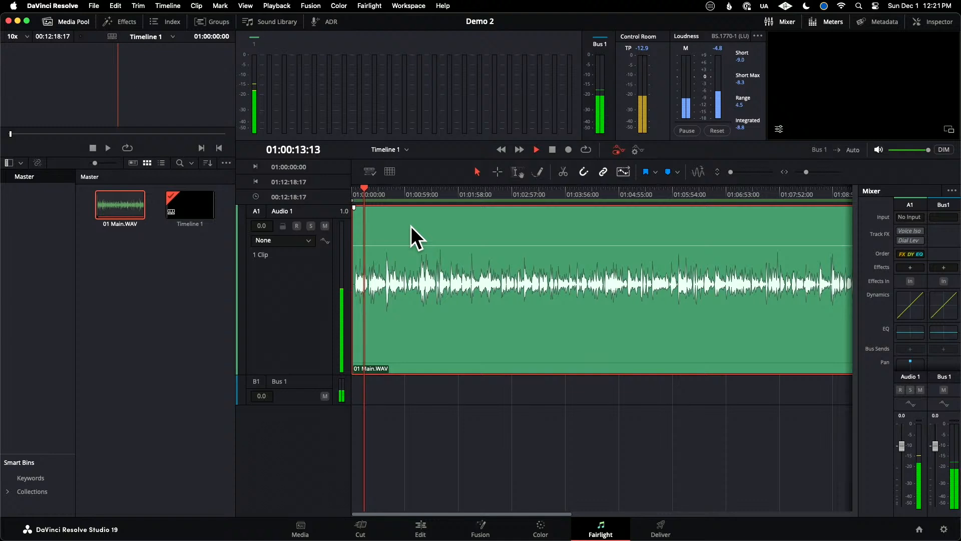
key("space")
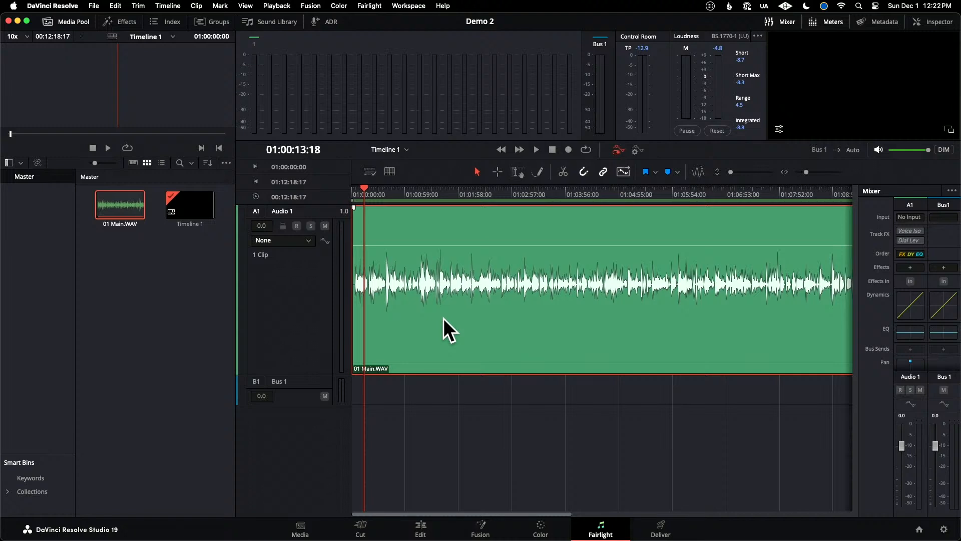
Step: Use range selection to mark the loud peak on Audio 1 from 01:09:18:11 to 01:09:19:01
key("shift+z")
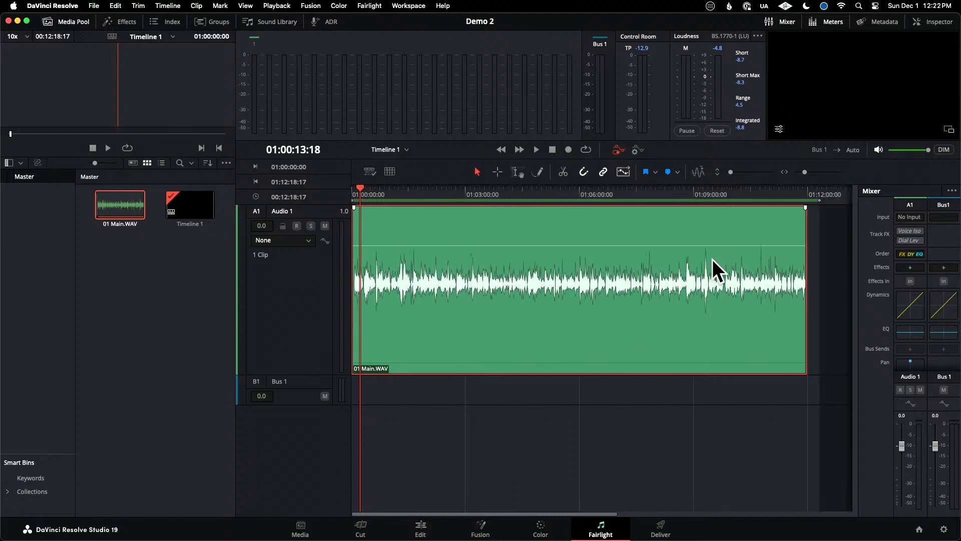
left_click(704, 197)
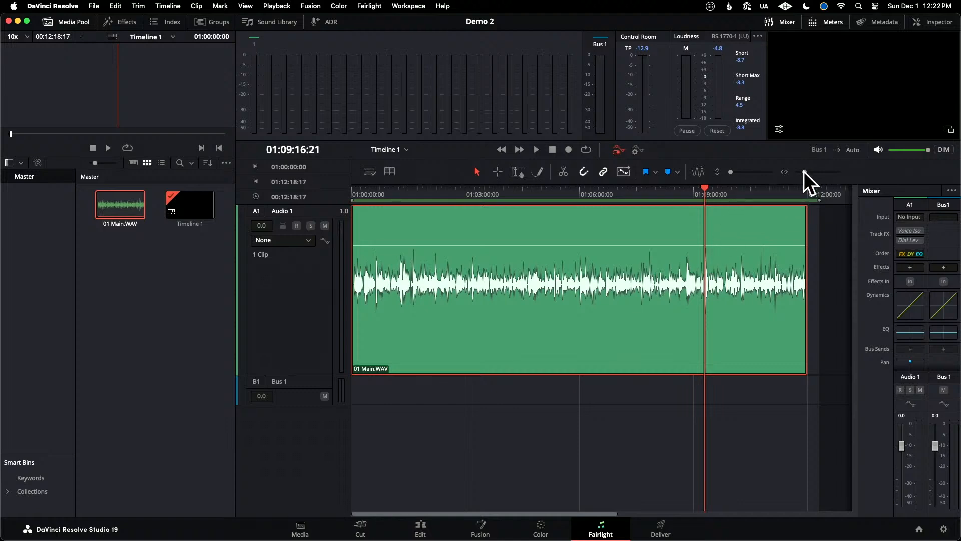
left_click_drag(804, 172, 817, 175)
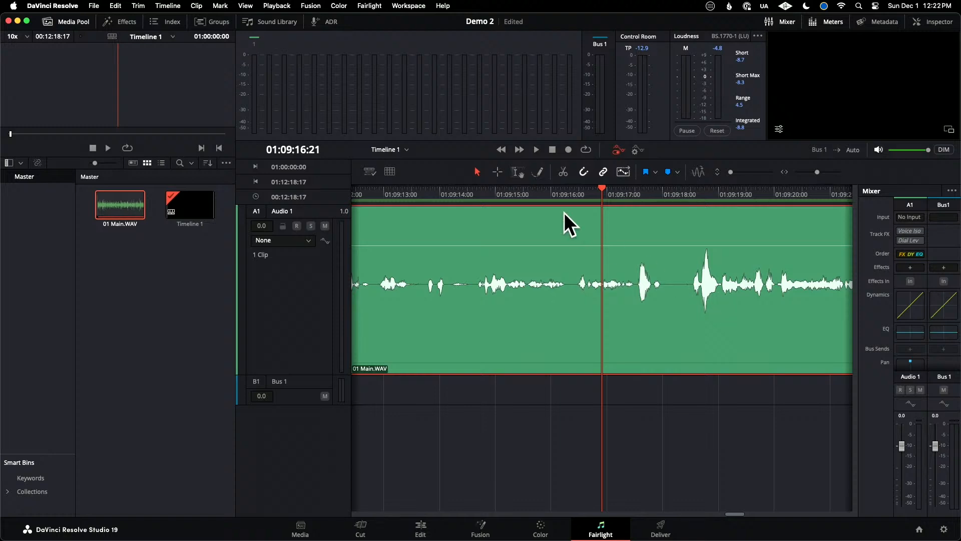
left_click(497, 173)
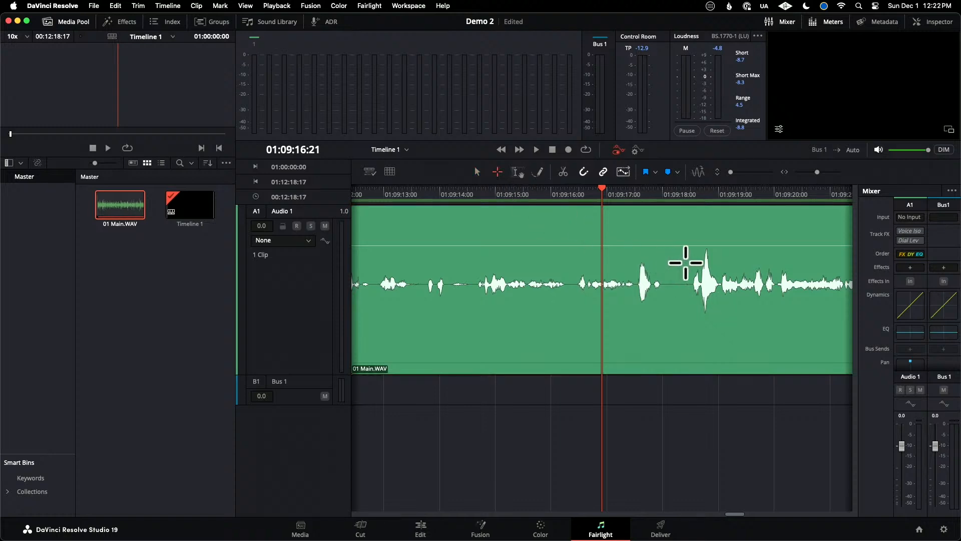
left_click_drag(690, 260, 722, 265)
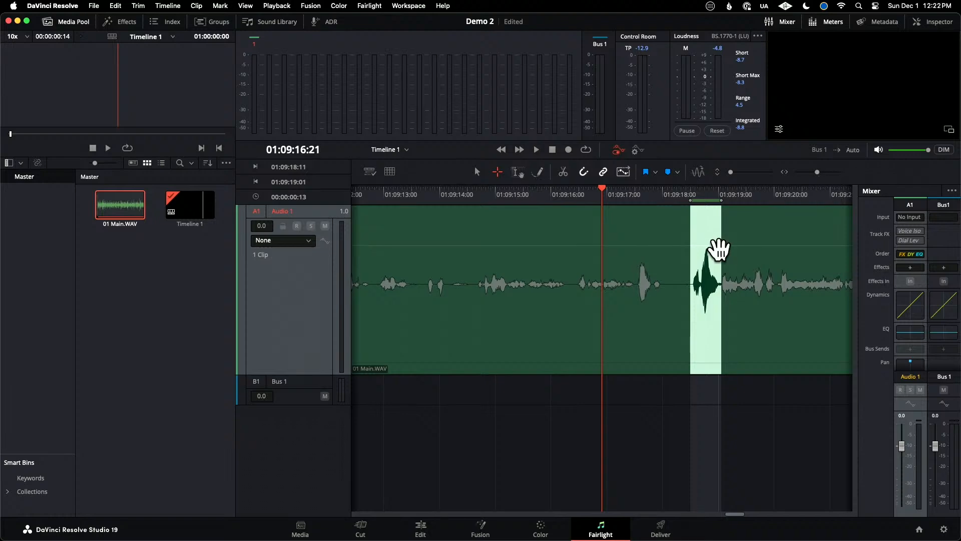
Step: Send the entire 01 Main.WAV clip to RX as an external audio process, and close the Neutron 5 Clipper window
left_click(817, 235)
mouse_move(817, 172)
left_mouse_down()
mouse_move(798, 173)
mouse_move(806, 173)
left_mouse_up()
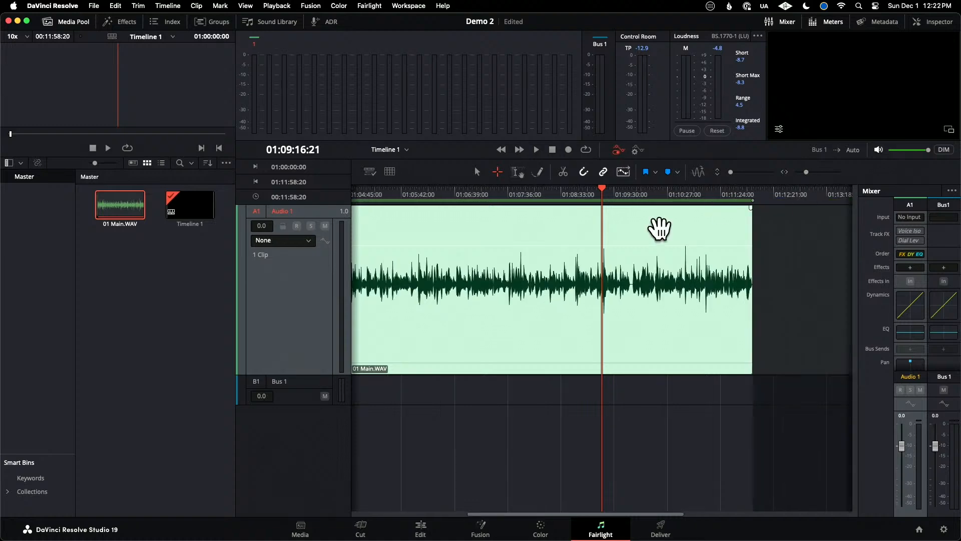
key("shift+z")
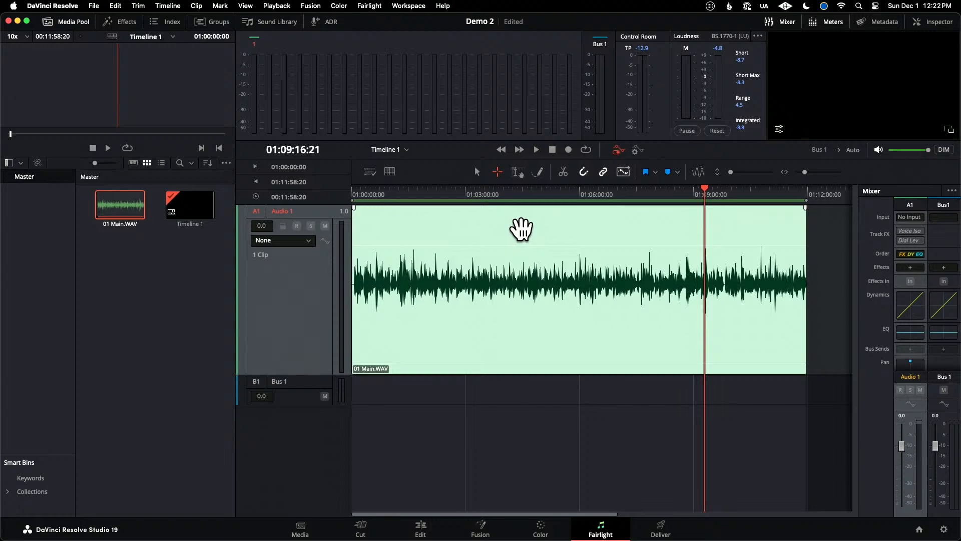
right_click(521, 229)
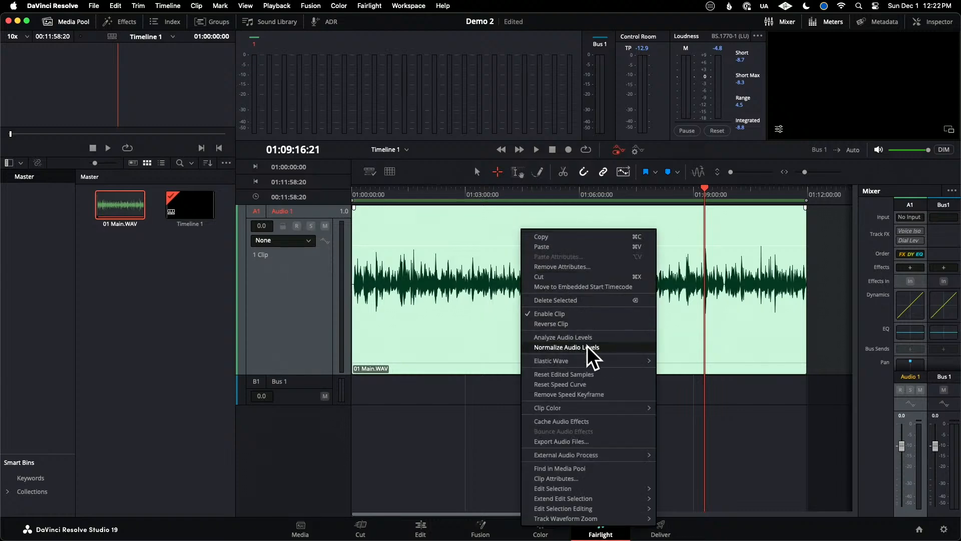
mouse_move(623, 454)
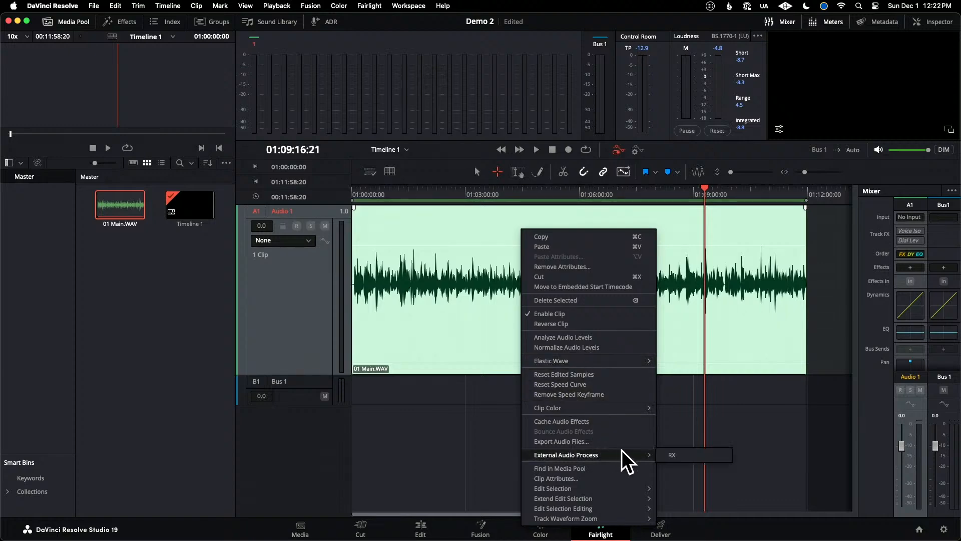
left_click(673, 454)
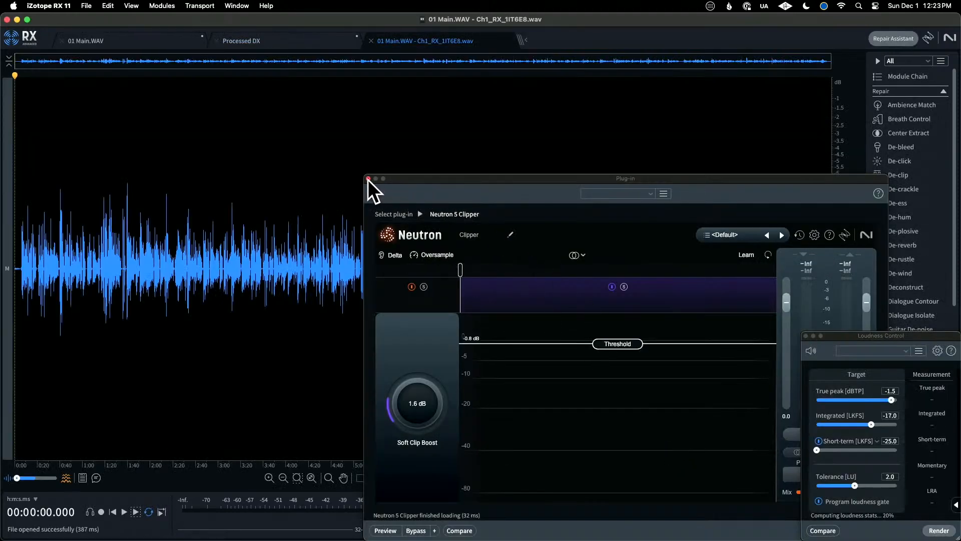
left_click(369, 178)
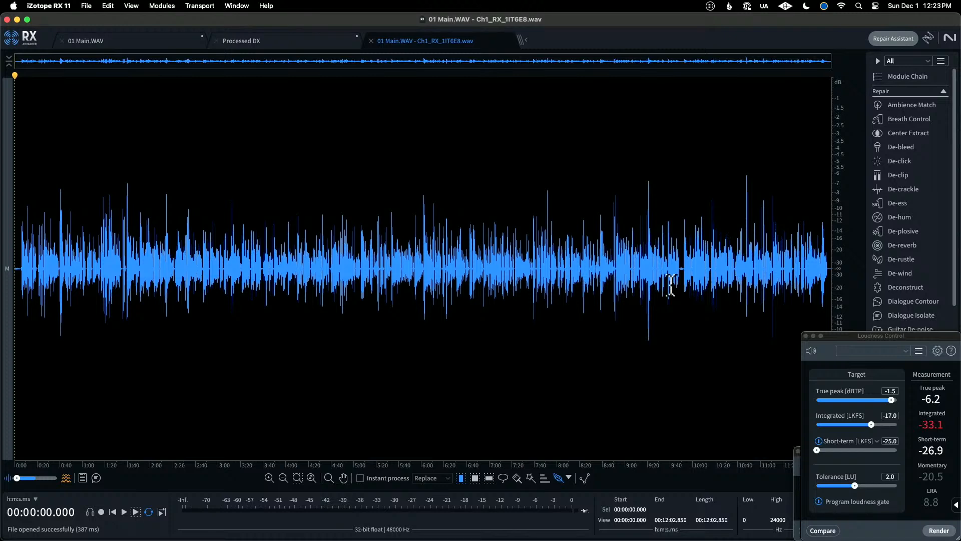
Step: Find the tall peak near 2:14 in the waveform and place the playhead just before it at 00:02:12.601
scroll(670, 286, "up", 2)
scroll(34, 179, "up", 8)
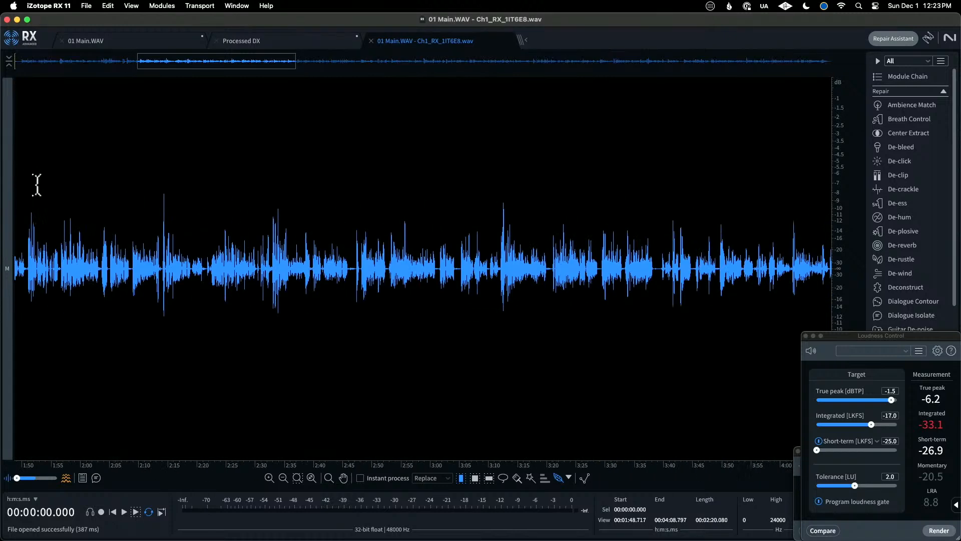
scroll(37, 185, "up", 6)
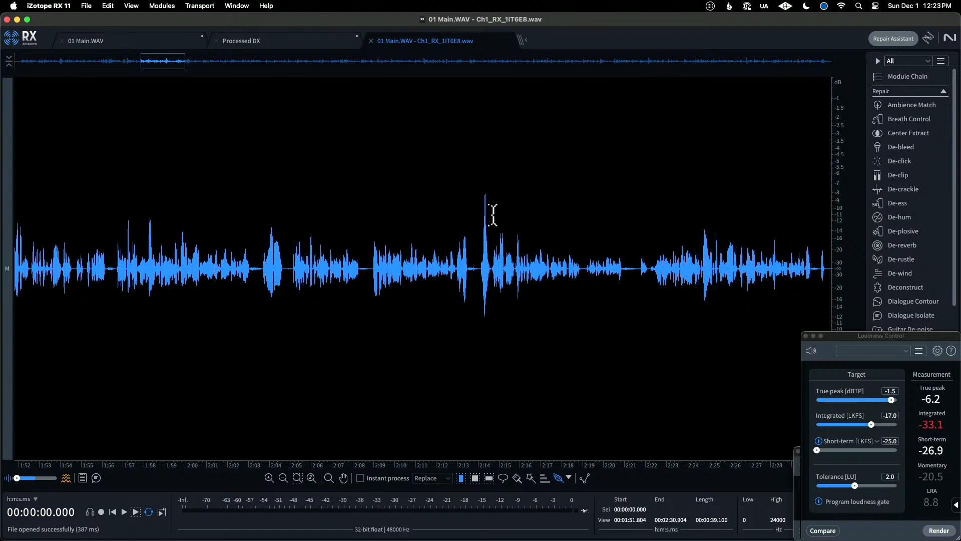
left_click(478, 225)
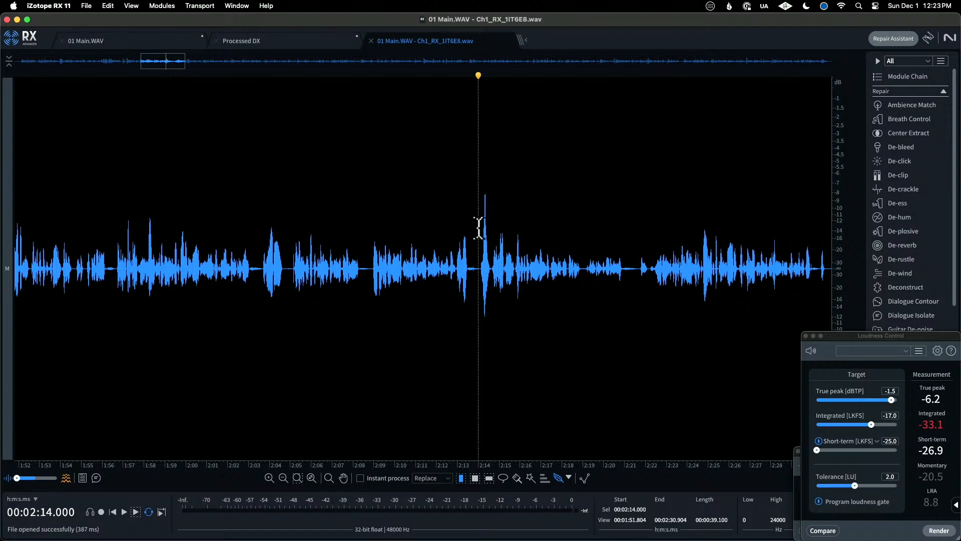
left_click(449, 225)
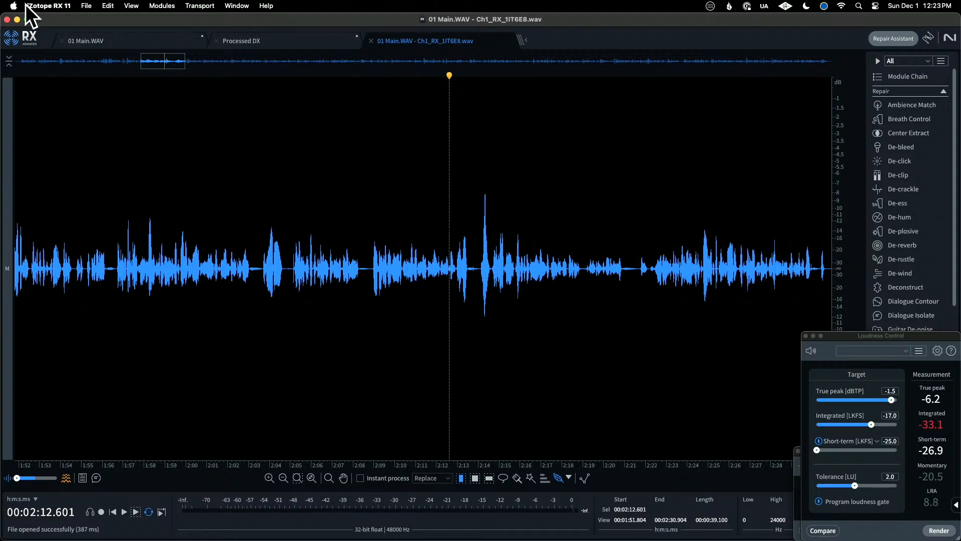
Step: Set the audio output device to BMD HDMI in the RX preferences
left_click(48, 5)
left_click(48, 37)
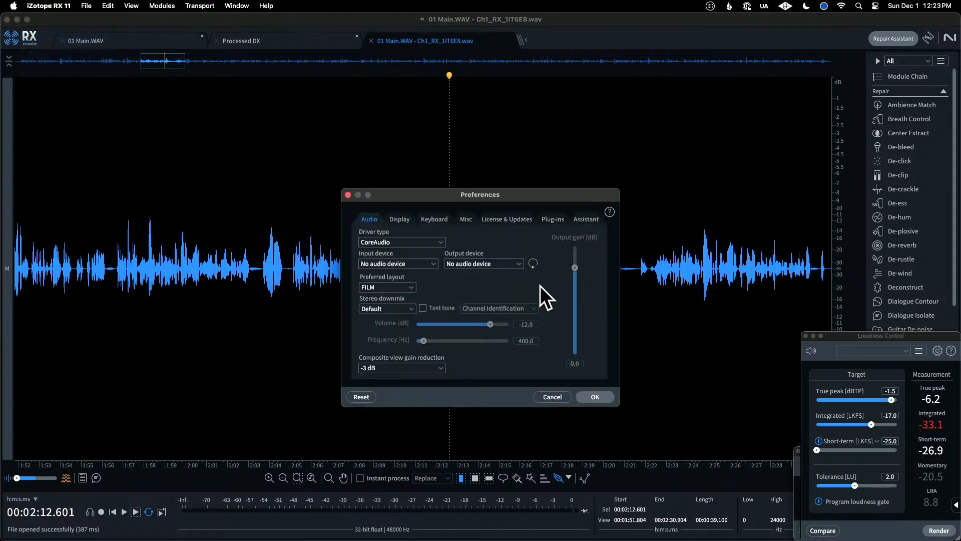
left_click(515, 264)
left_click(480, 286)
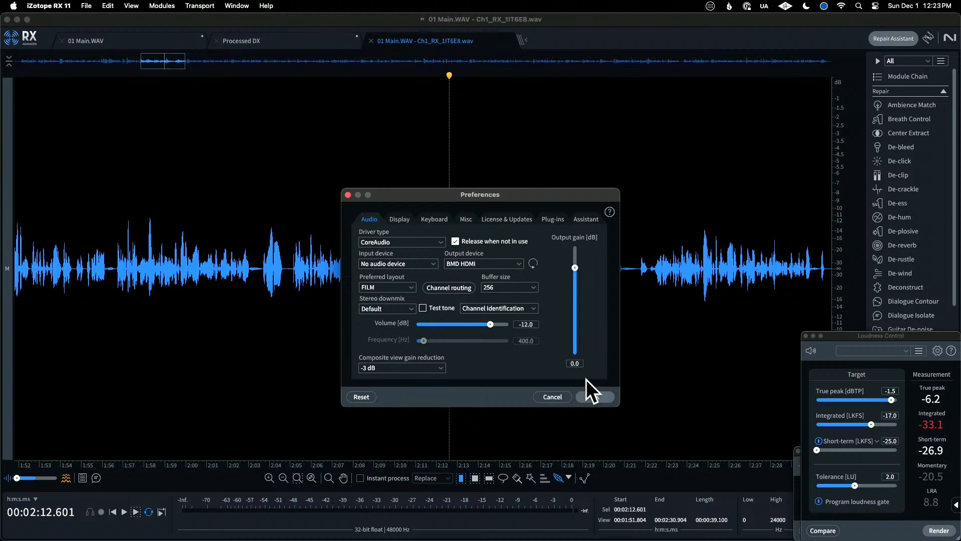
left_click(594, 395)
Step: Play the loud peak near 2:14 and the one near 0:40, starting just before each
key("space")
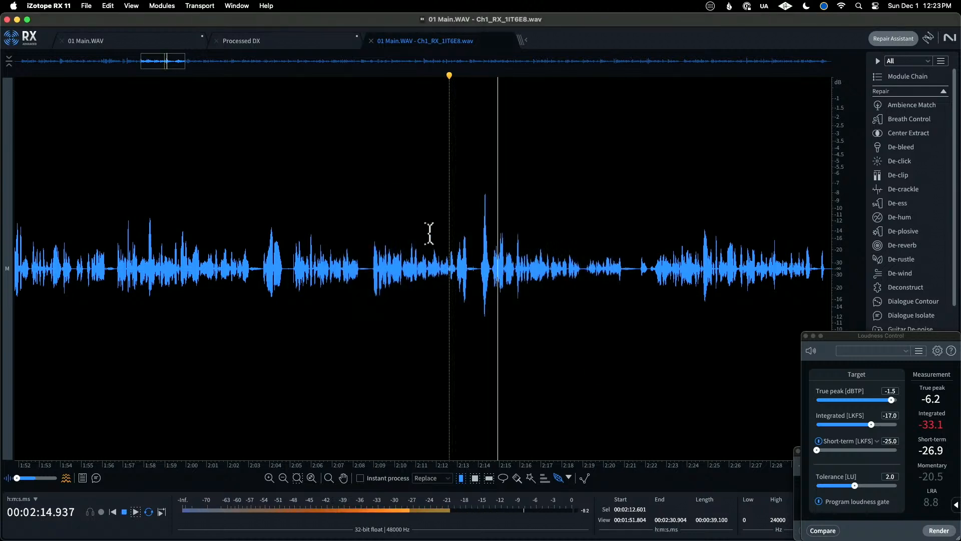
key("space")
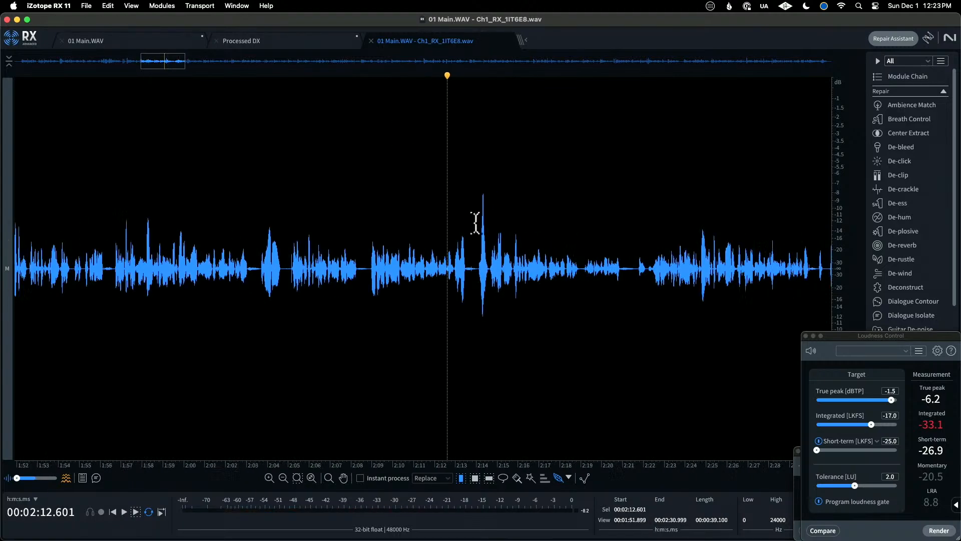
scroll(475, 223, "down", 10)
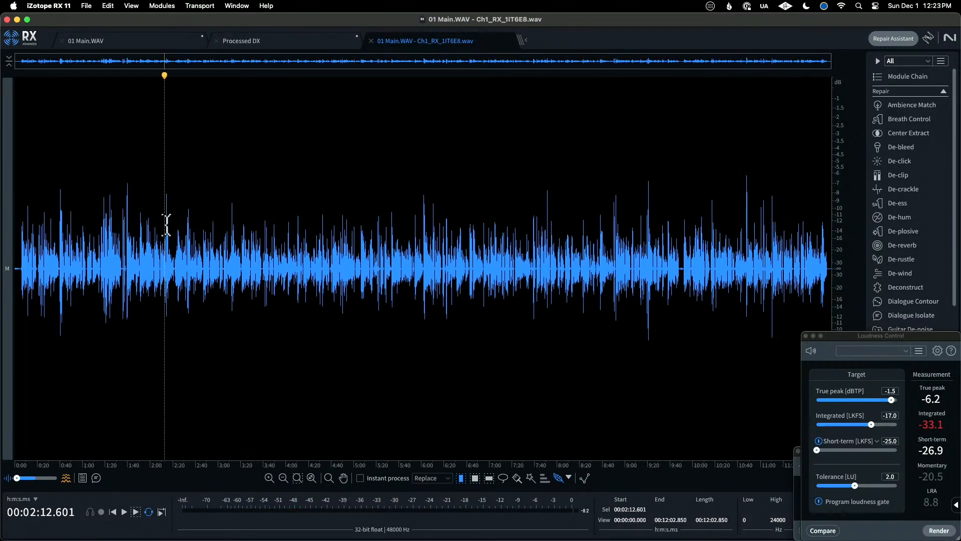
scroll(50, 225, "up", 8)
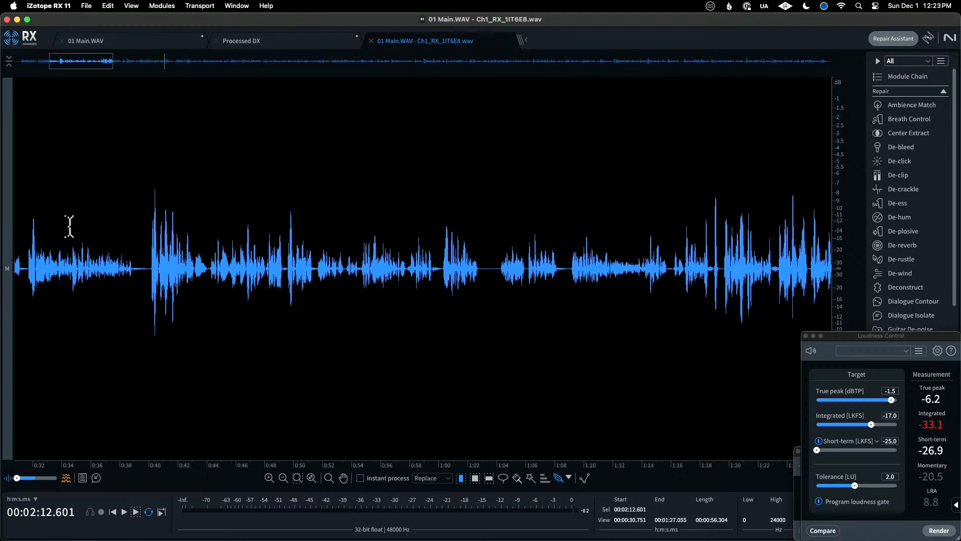
scroll(118, 231, "up", 5)
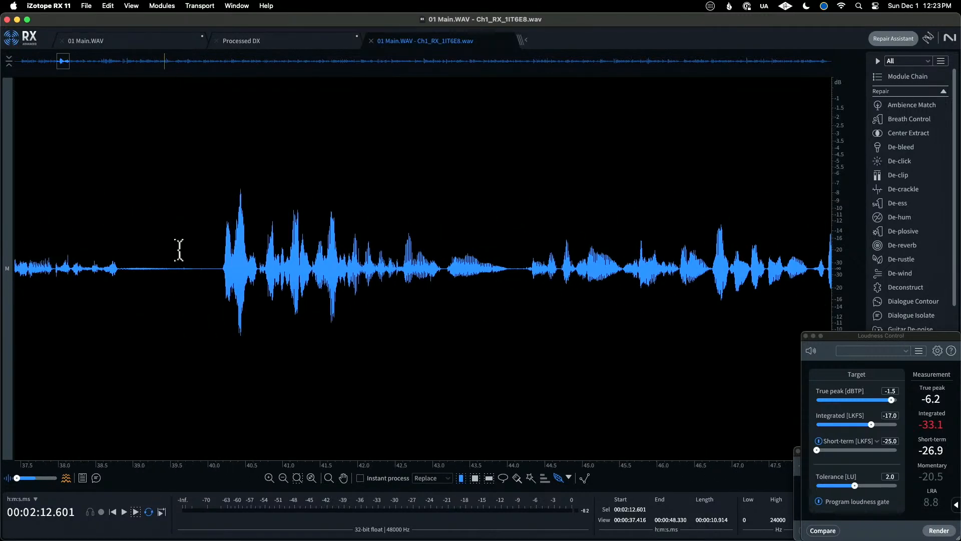
left_click(179, 250)
key("space")
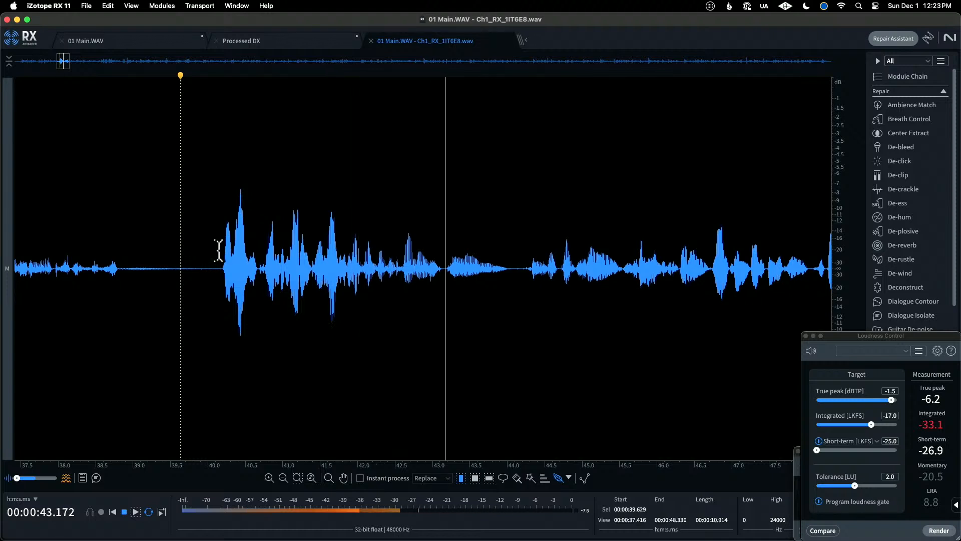
key("space")
Step: Try a -3.00 dB Gain render on the peak selected from 00:00:40.171 to 00:00:40.659, and undo it
mouse_move(220, 249)
left_mouse_down()
mouse_move(256, 244)
mouse_move(221, 245)
left_mouse_up()
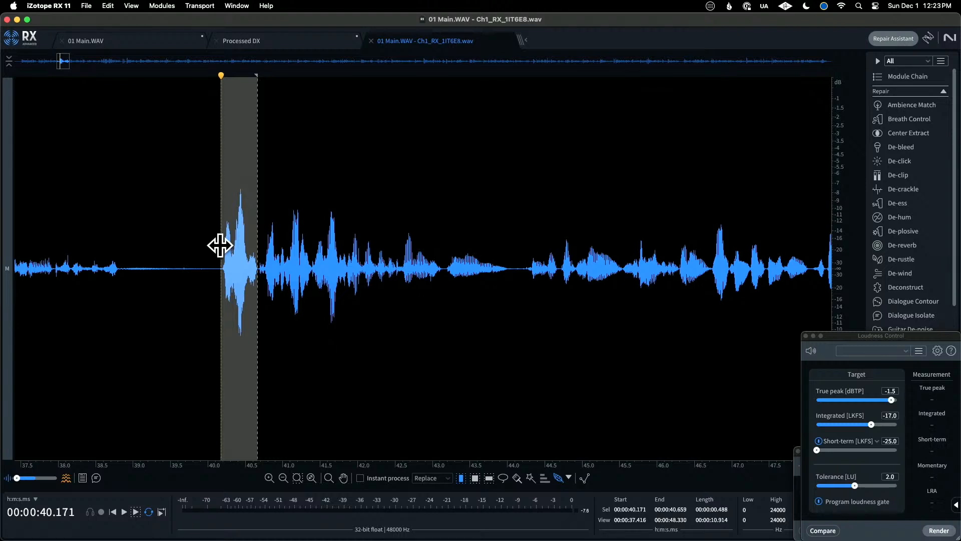
left_click_drag(899, 335, 685, 335)
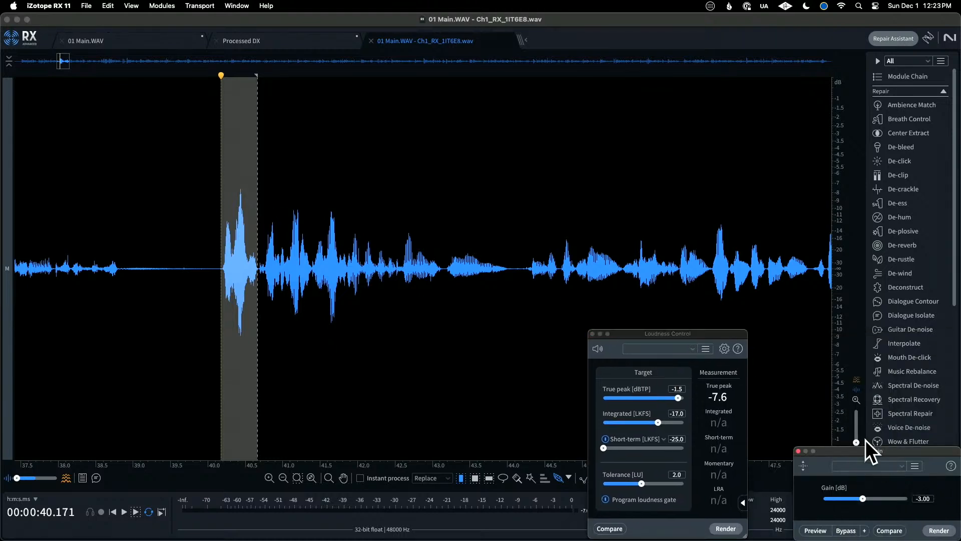
left_click_drag(883, 450, 627, 149)
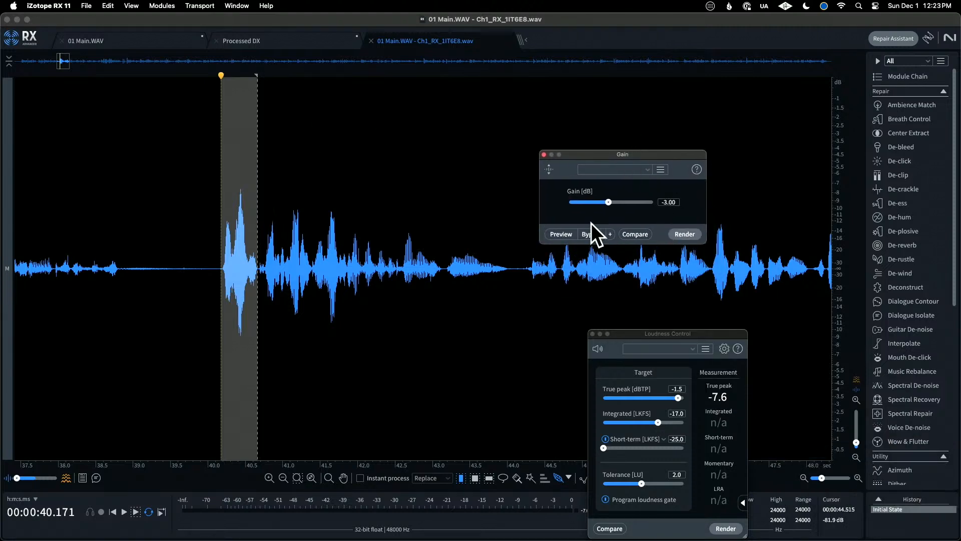
left_click(685, 234)
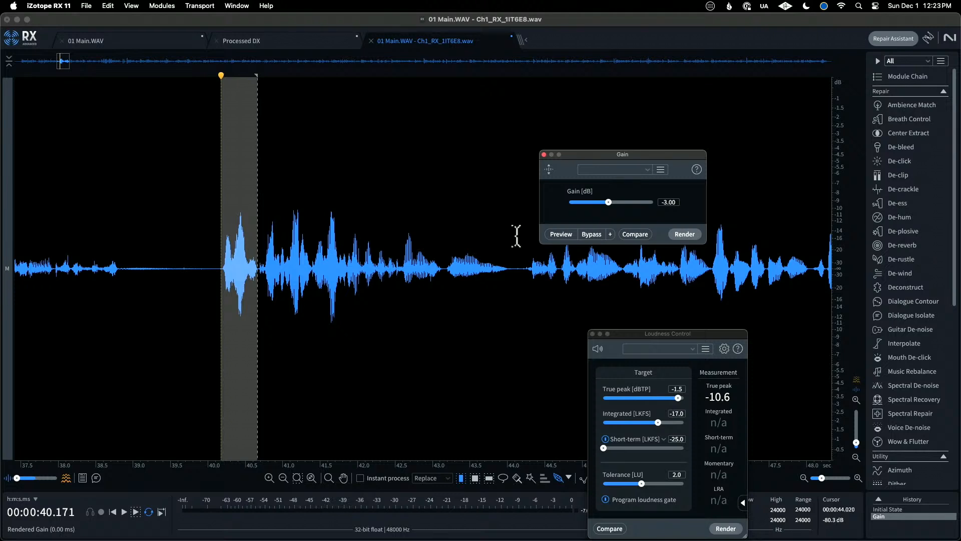
key("super+z")
left_click(298, 145)
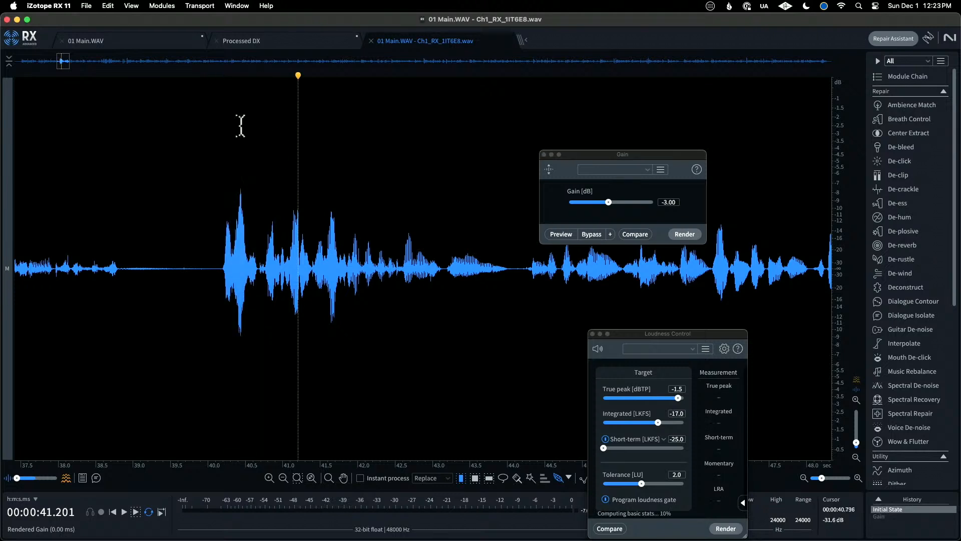
Step: Show the clip gain line, pull it down between four points around the loud peak near 0:40.4, and close the Gain module
left_click(132, 6)
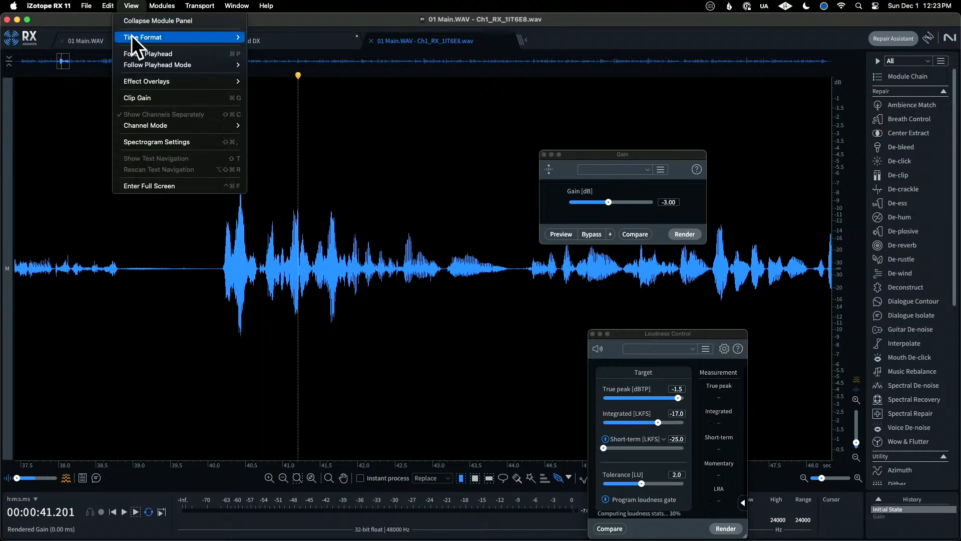
left_click(146, 95)
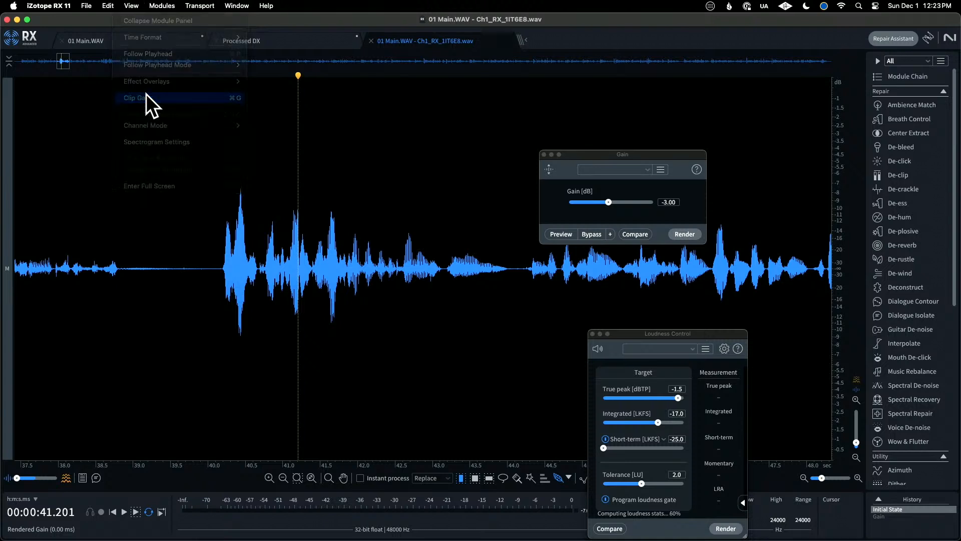
left_click(216, 269)
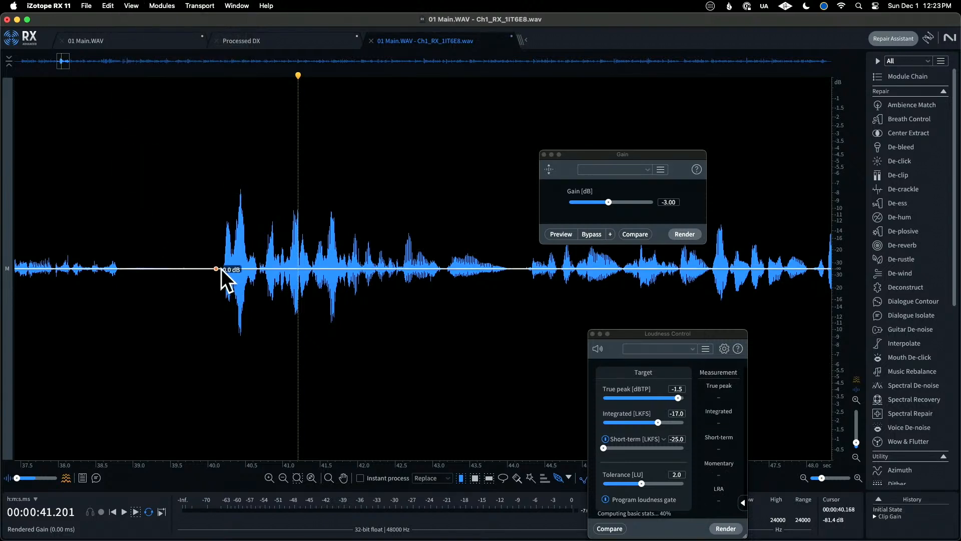
left_click(222, 269)
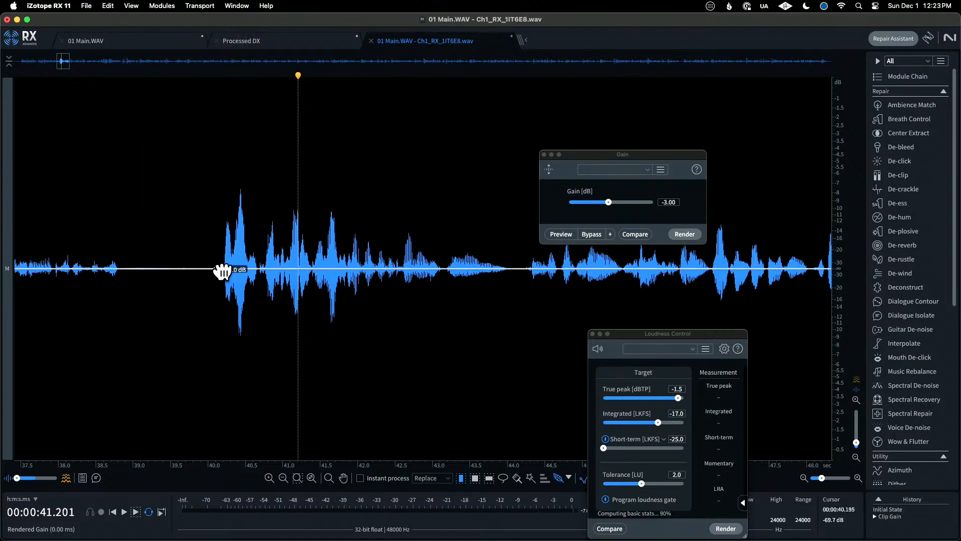
left_click(254, 269)
left_click_drag(257, 273, 223, 286)
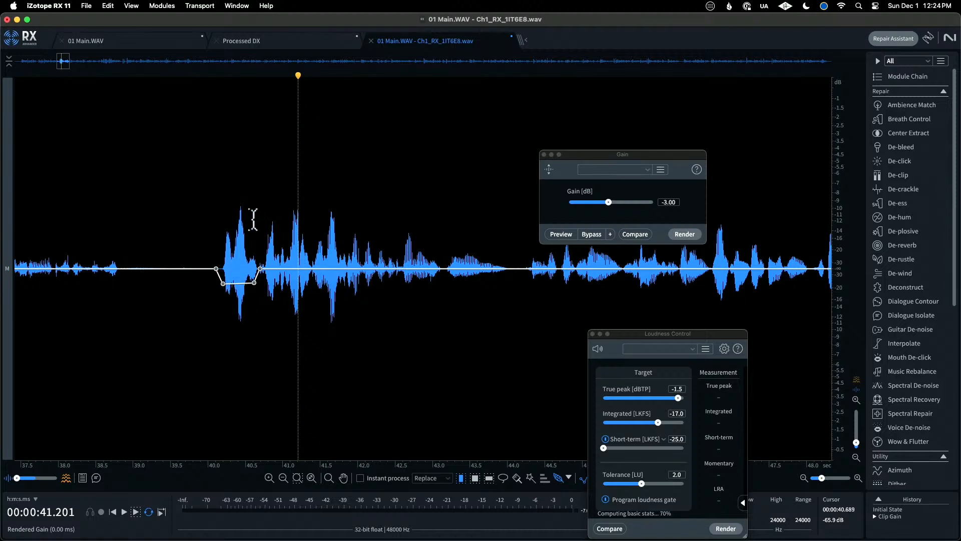
scroll(294, 185, "down", 10)
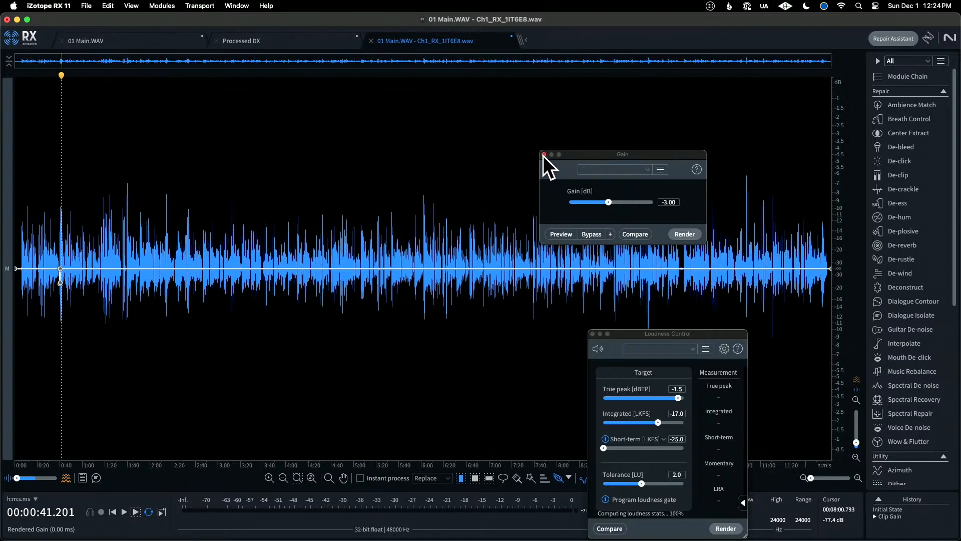
left_click(544, 155)
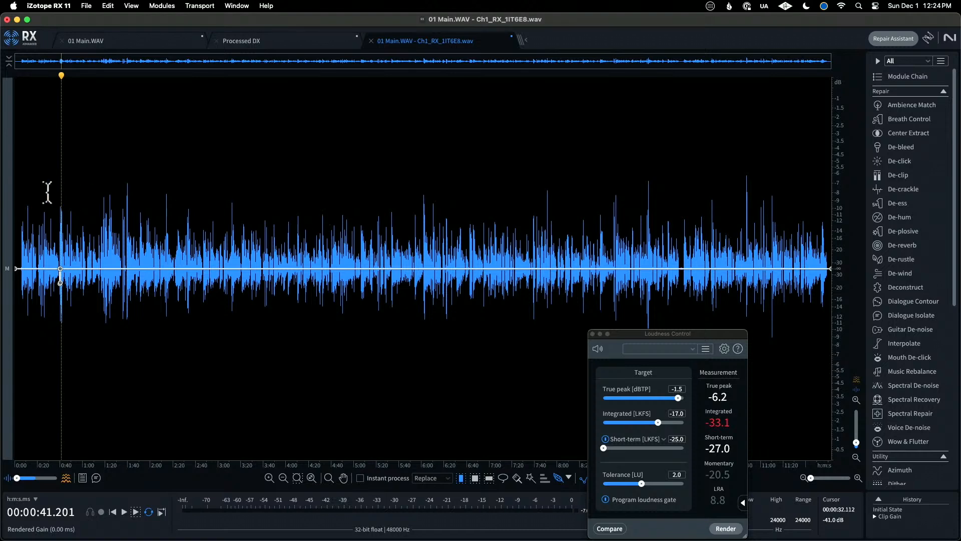
Step: Find the loud peak near 1:39.6 and play it starting from 00:01:38.985
scroll(32, 185, "up", 3)
scroll(268, 204, "up", 10)
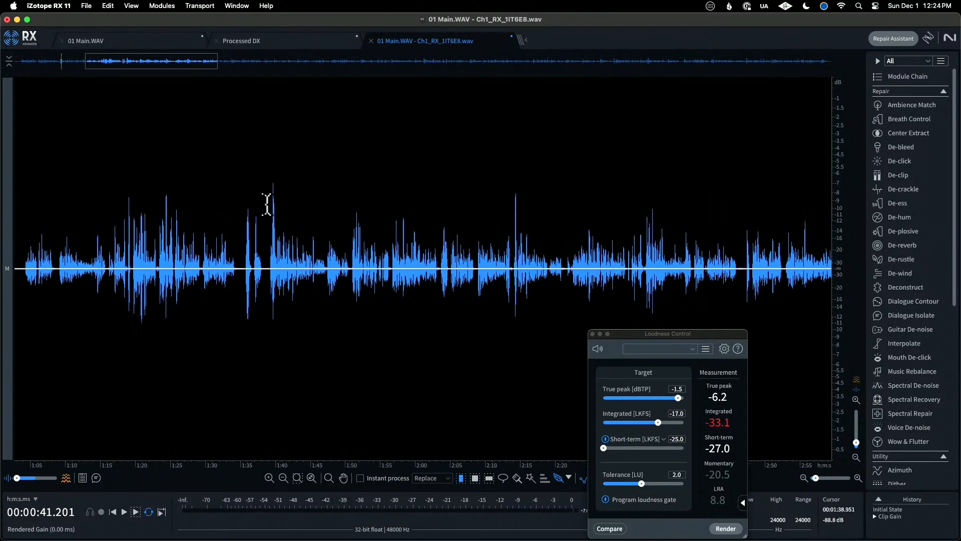
scroll(265, 204, "up", 2)
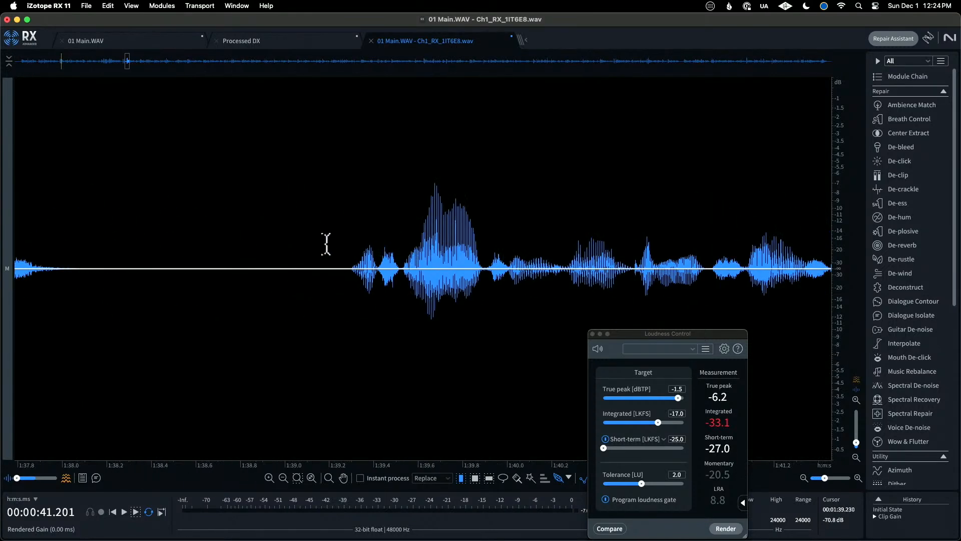
left_click(280, 232)
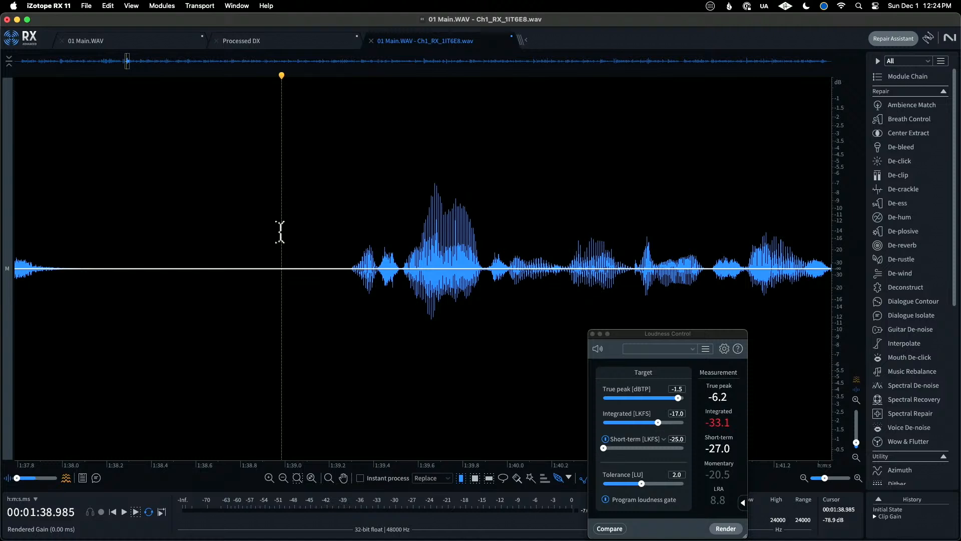
key("space")
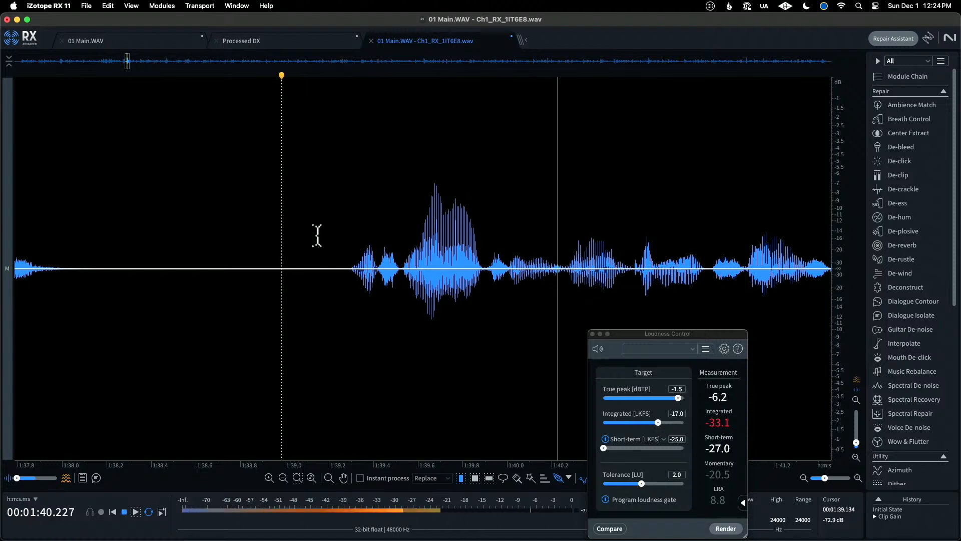
key("space")
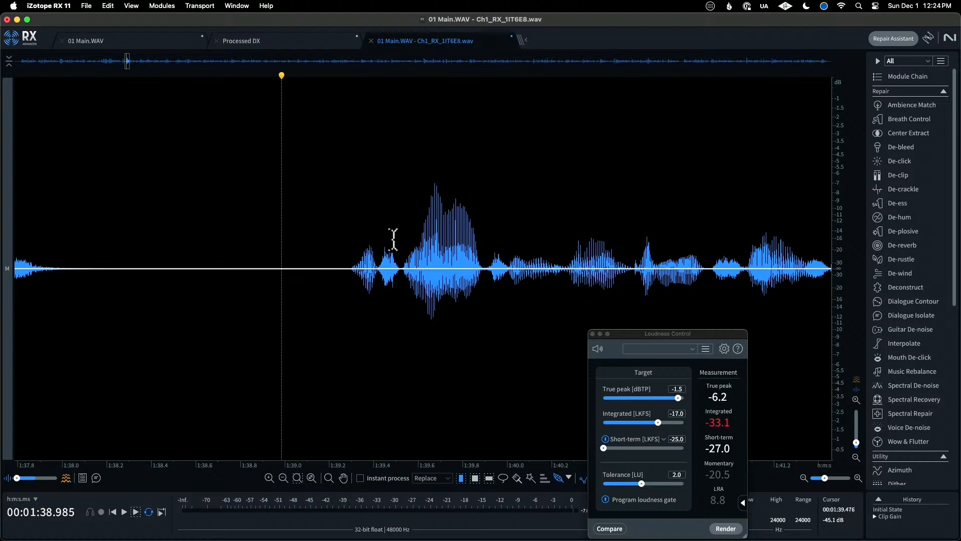
Step: Add two clip gain points on each side of the loud peak near 1:39.6 and lower the inner pair to reduce it
left_click(401, 269)
left_click(407, 269)
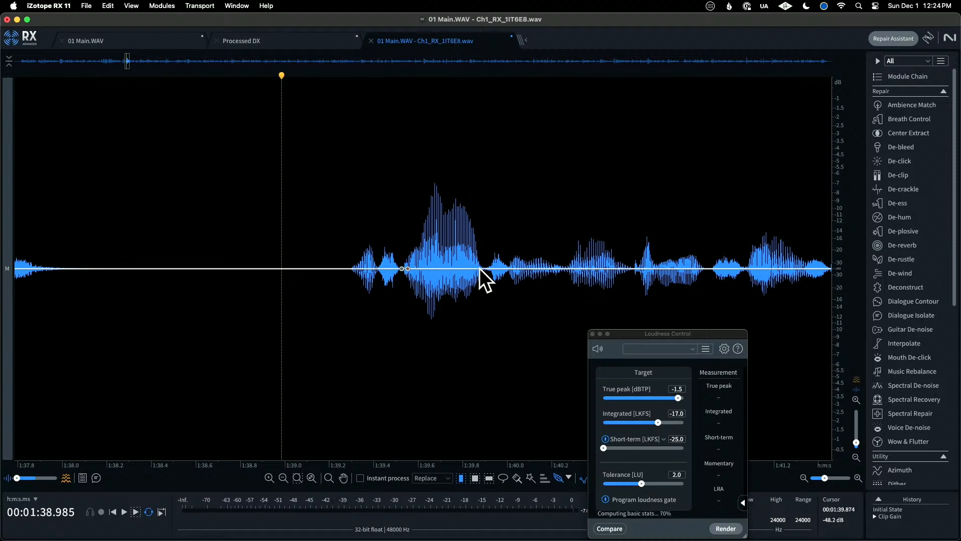
left_click(479, 269)
left_click(486, 269)
left_click_drag(479, 268, 474, 288)
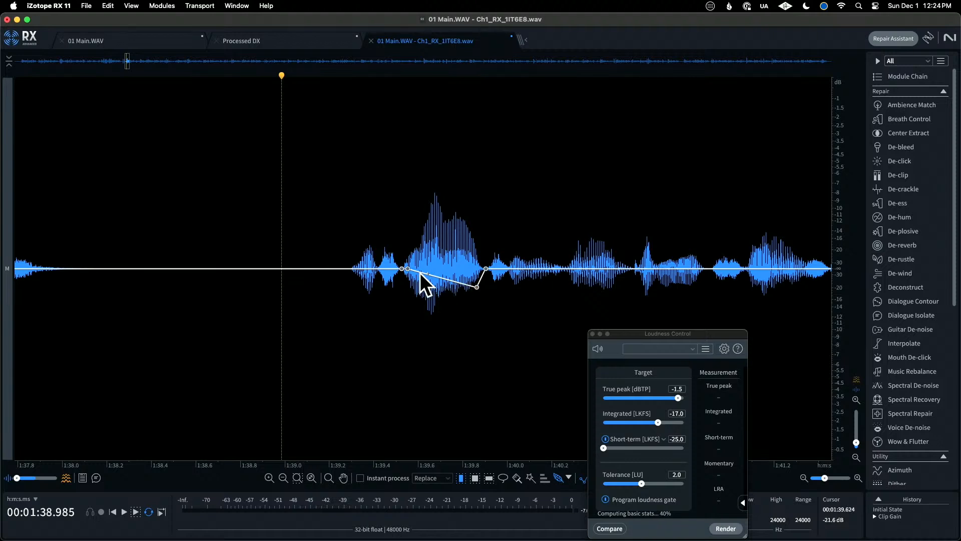
left_click_drag(407, 269, 408, 290)
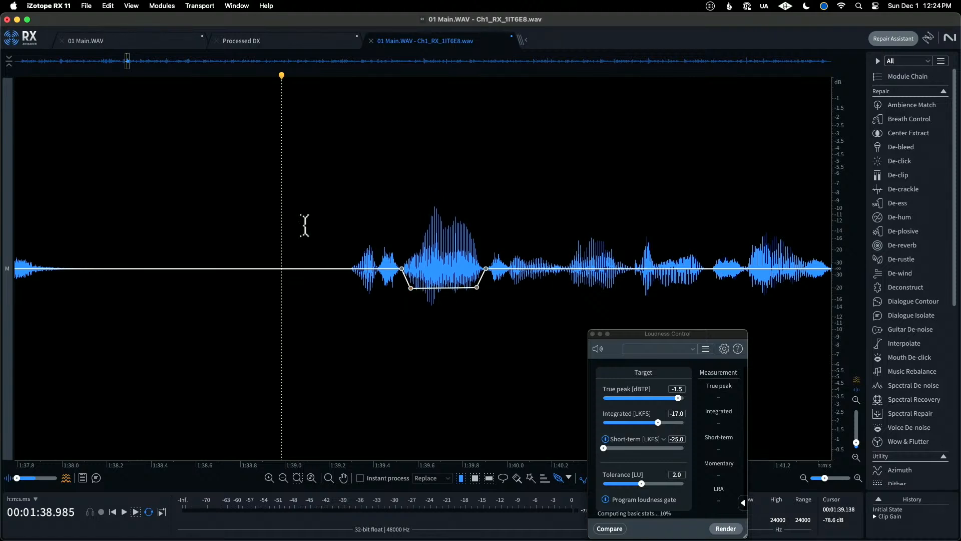
Step: Play the lowered peak near 1:39.6 from 00:01:38.708 and return to the full waveform
left_click(219, 188)
key("space")
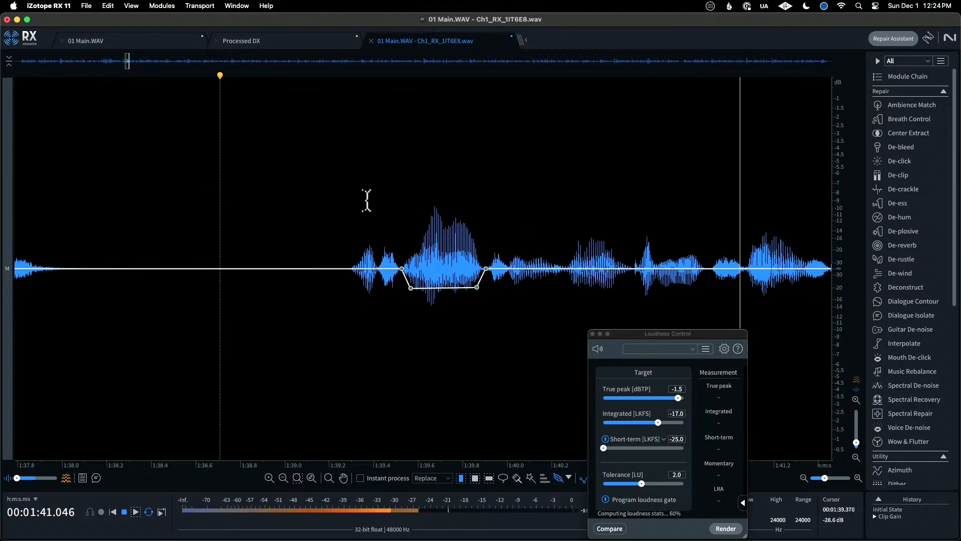
key("space")
scroll(614, 260, "down", 3)
scroll(615, 260, "down", 10)
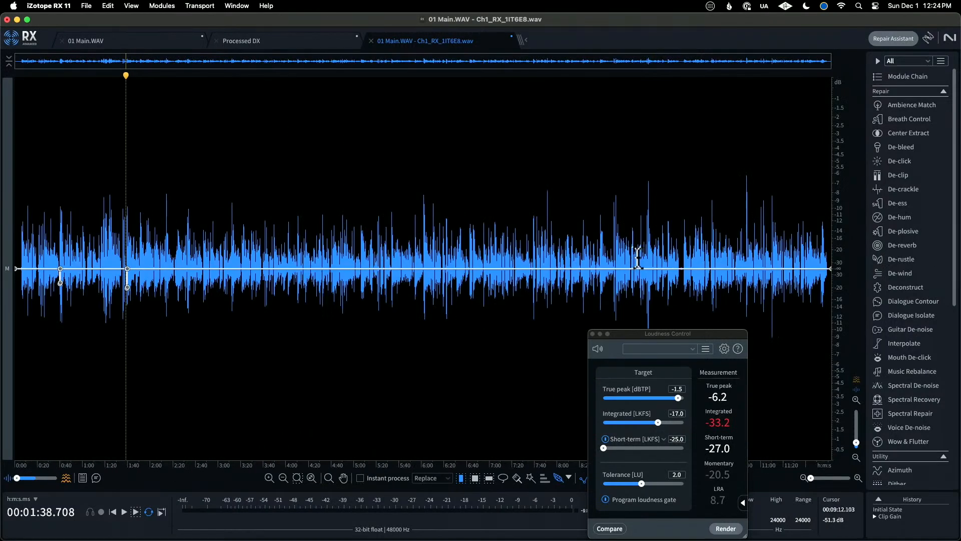
Step: Close Loudness Control and open the Phase module, moving its window clear of the later part of the recording
left_click_drag(637, 334, 639, 334)
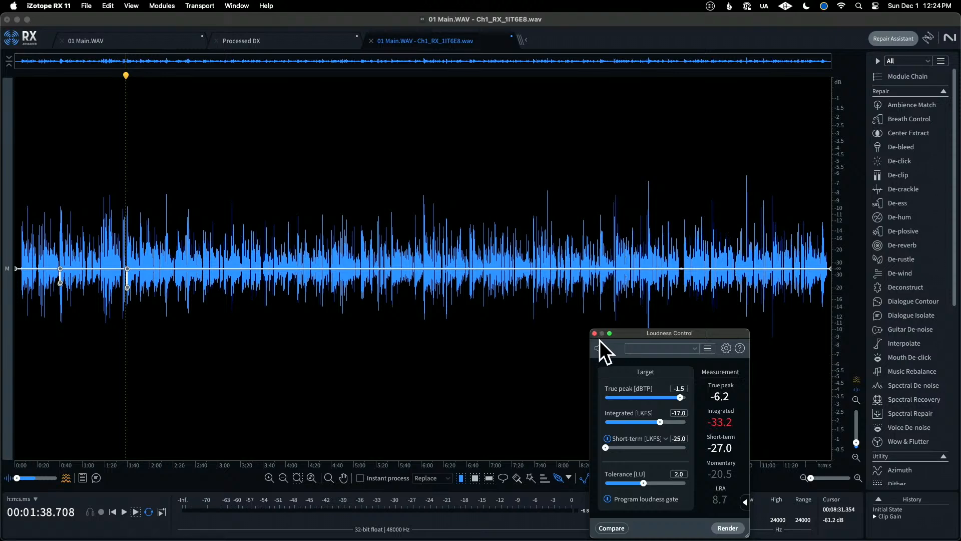
left_click(595, 334)
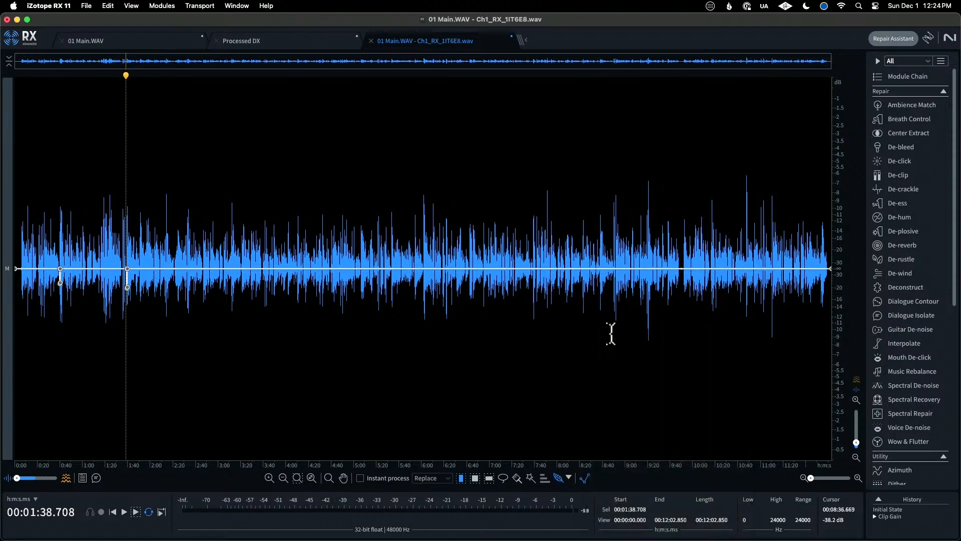
scroll(902, 391, "down", 10)
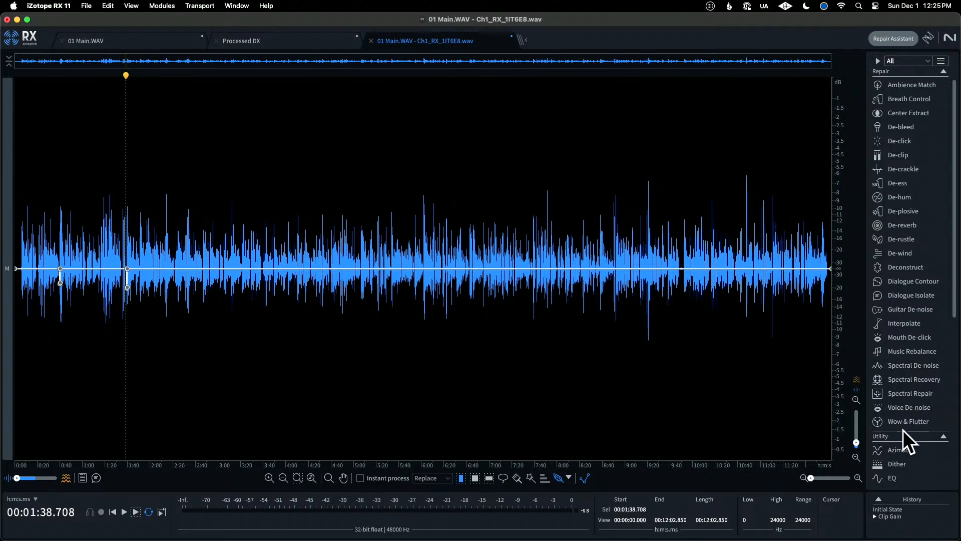
left_click(896, 310)
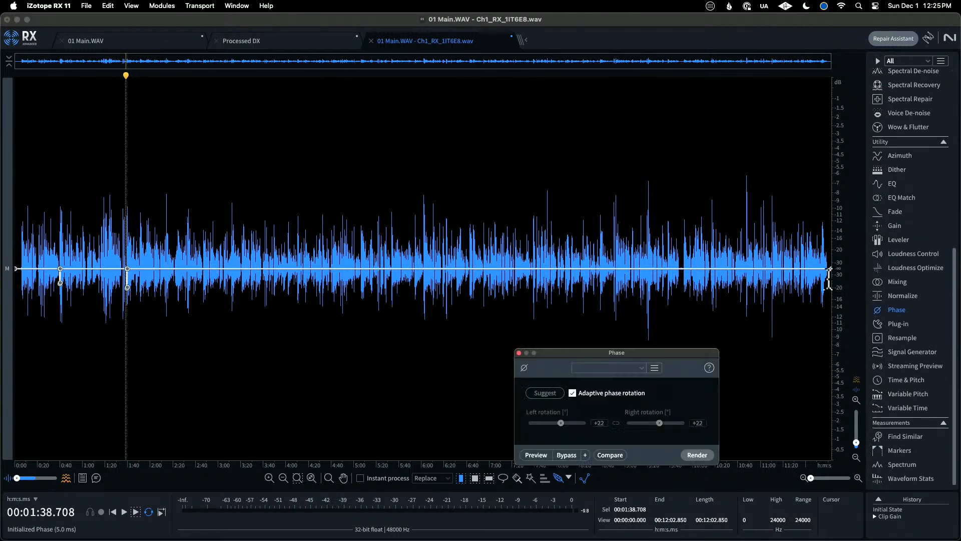
left_click_drag(673, 353, 404, 370)
Step: Examine the peak near 7:51.5 for asymmetry between its upper and lower halves
scroll(552, 193, "up", 10)
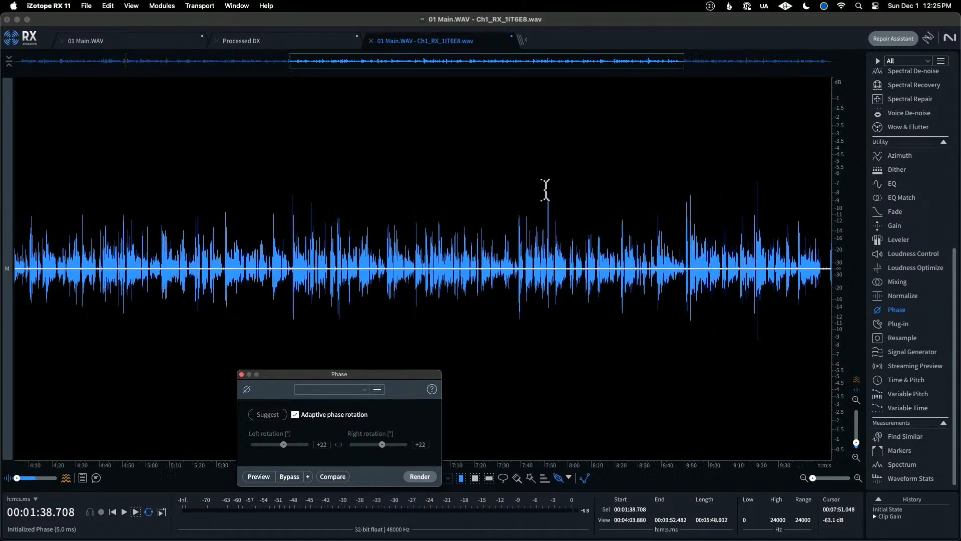
scroll(553, 192, "up", 12)
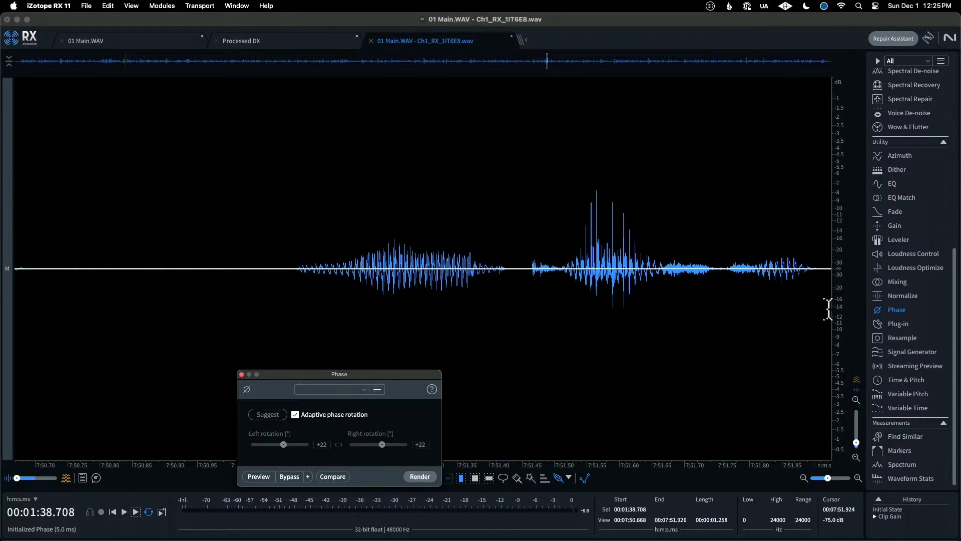
scroll(435, 240, "down", 15)
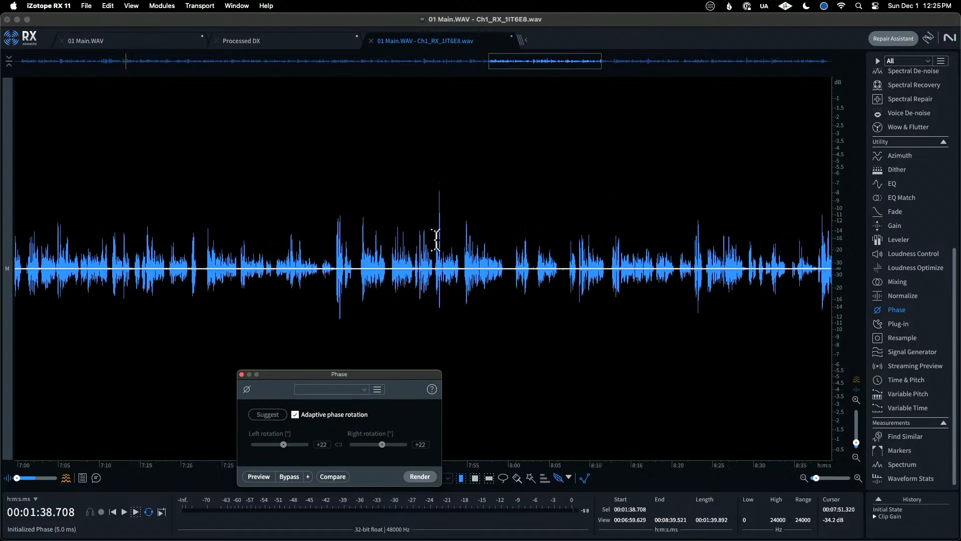
scroll(436, 240, "down", 10)
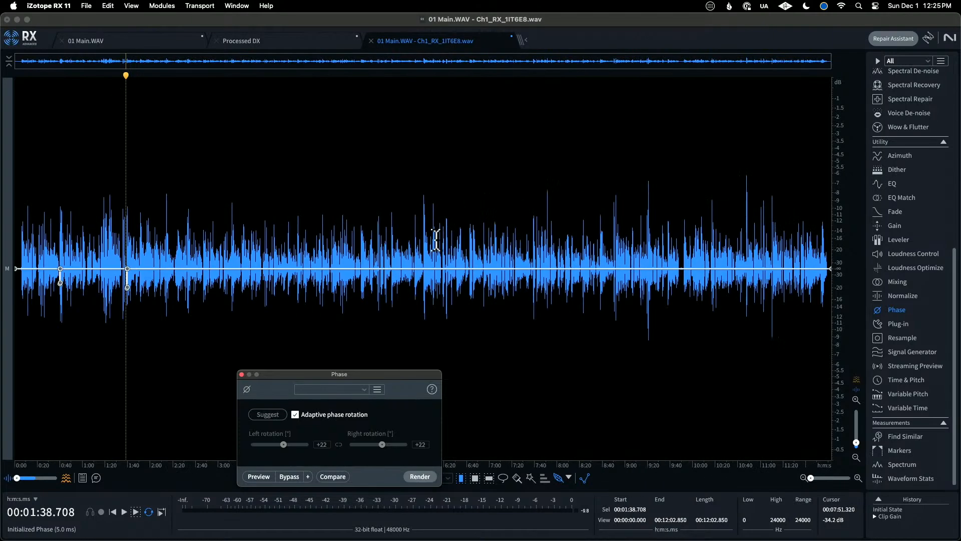
Step: Render Phase with Adaptive phase rotation over the whole file and close the module
left_click(425, 474)
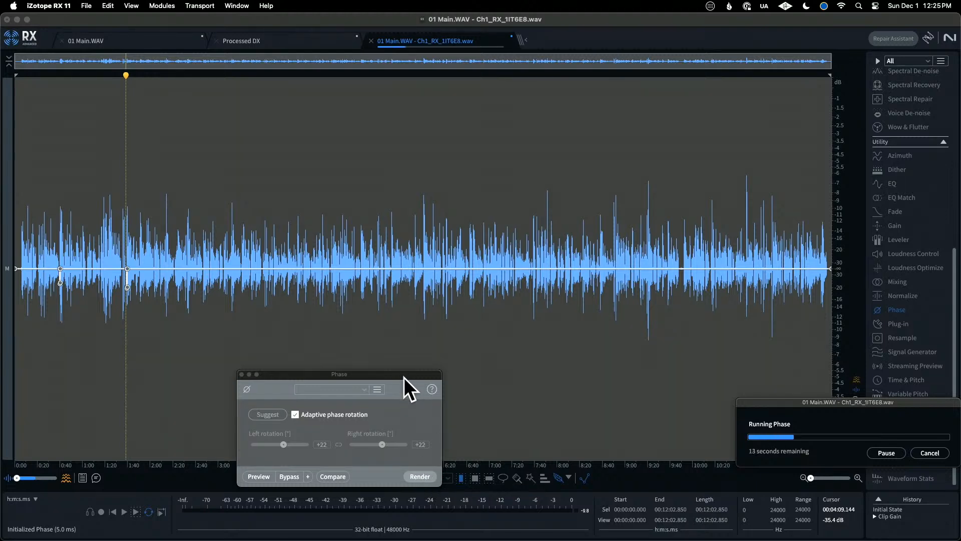
left_click_drag(842, 400, 545, 372)
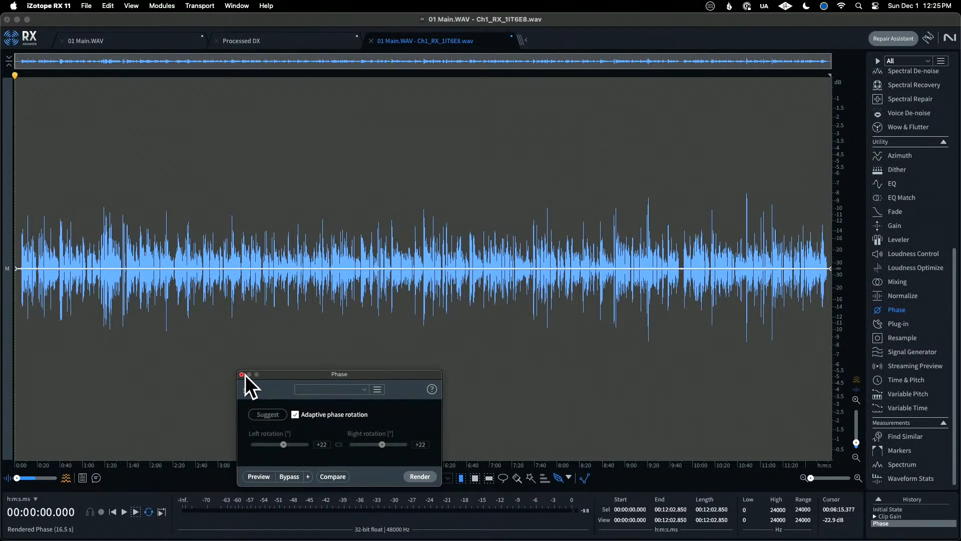
left_click(242, 375)
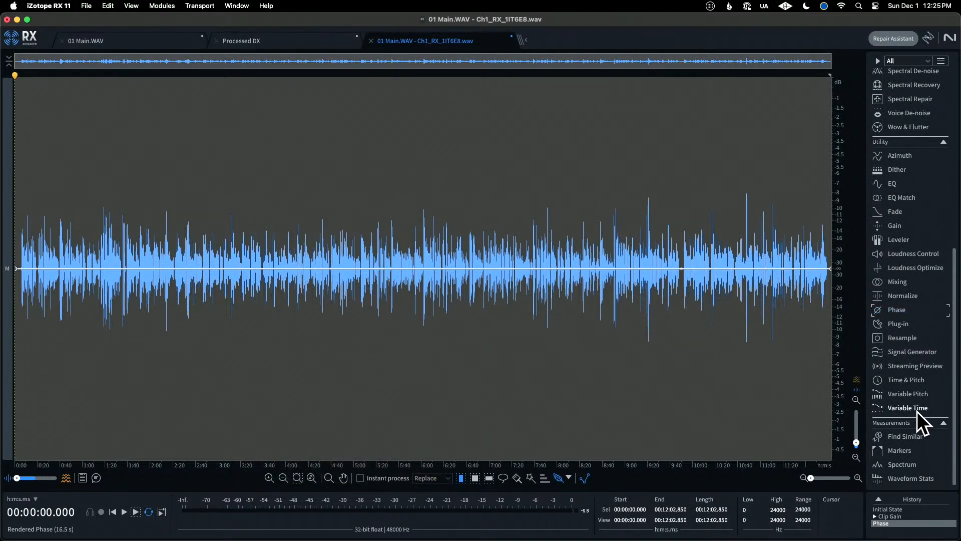
Step: Measure the file's loudness and true peak in Loudness Control, and close the module
scroll(917, 411, "up", 3)
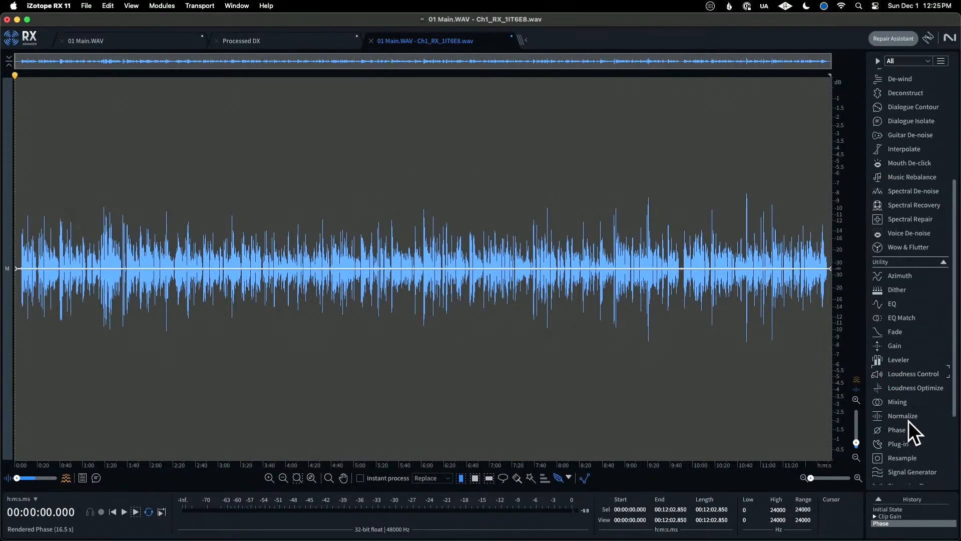
left_click(911, 374)
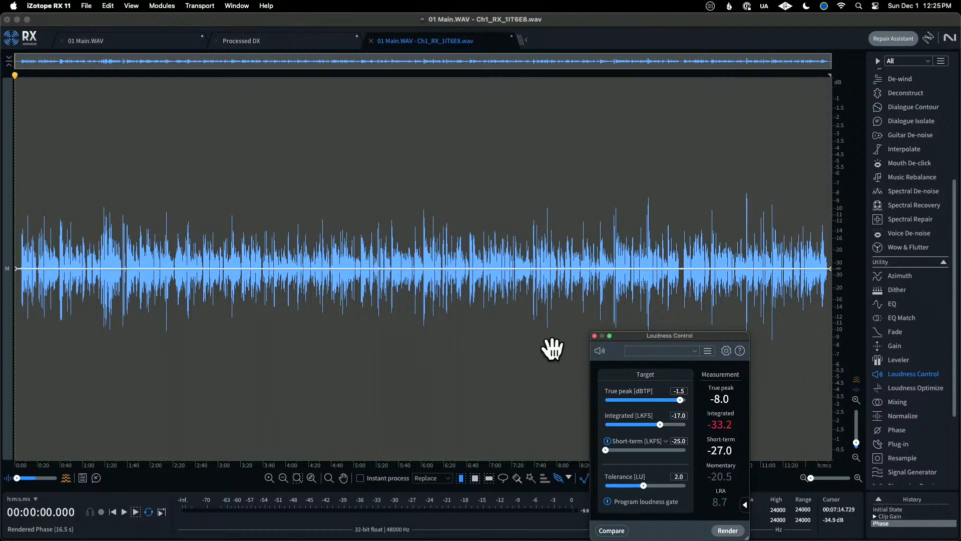
left_click(595, 336)
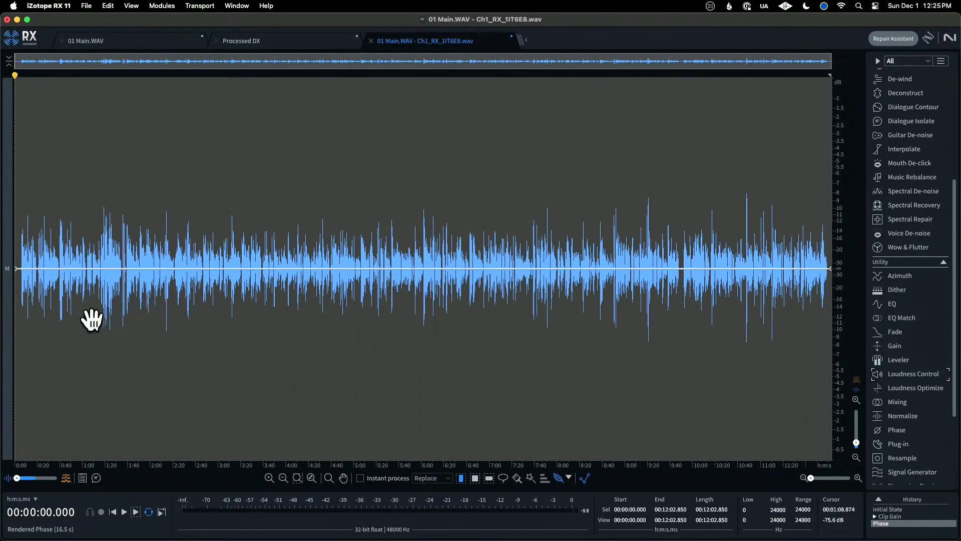
Step: Play back the two loud peaks between about 9:19.5 and 9:21 from just before them
scroll(644, 294, "up", 2)
scroll(644, 294, "up", 10)
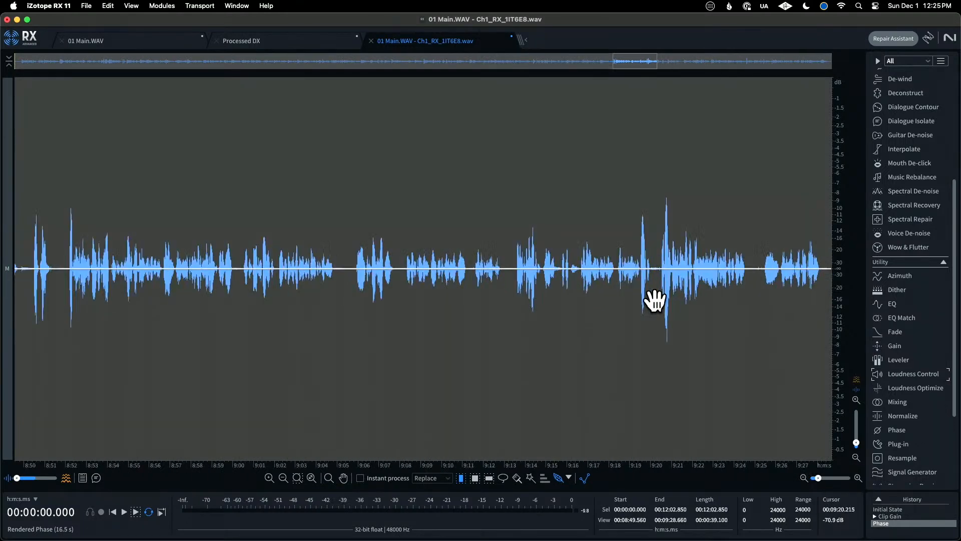
scroll(580, 308, "down", 2)
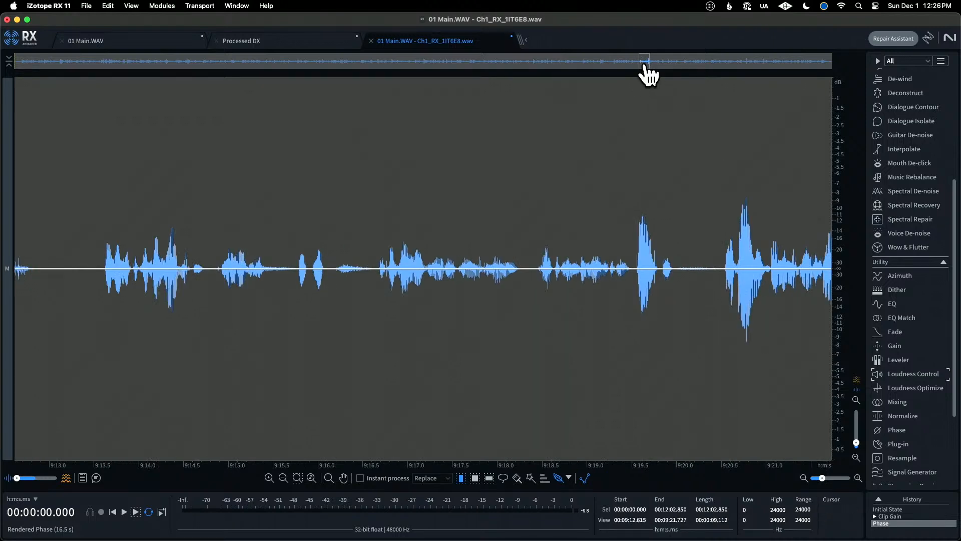
left_click_drag(648, 74, 651, 74)
left_click(304, 227)
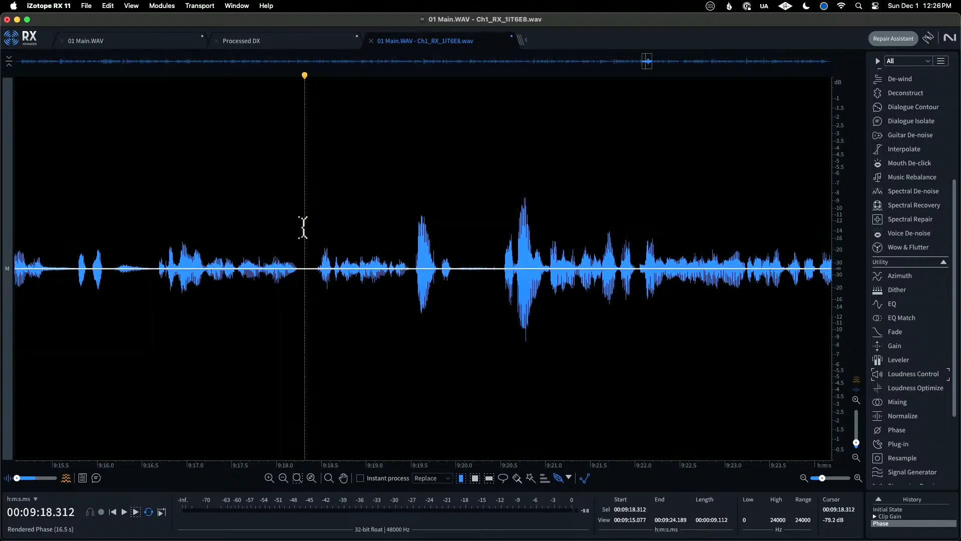
key("space")
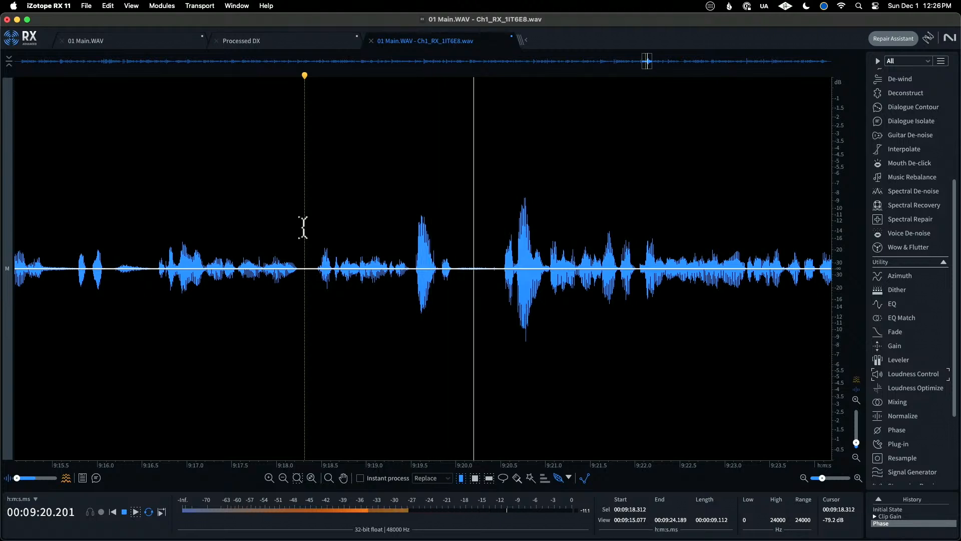
key("space")
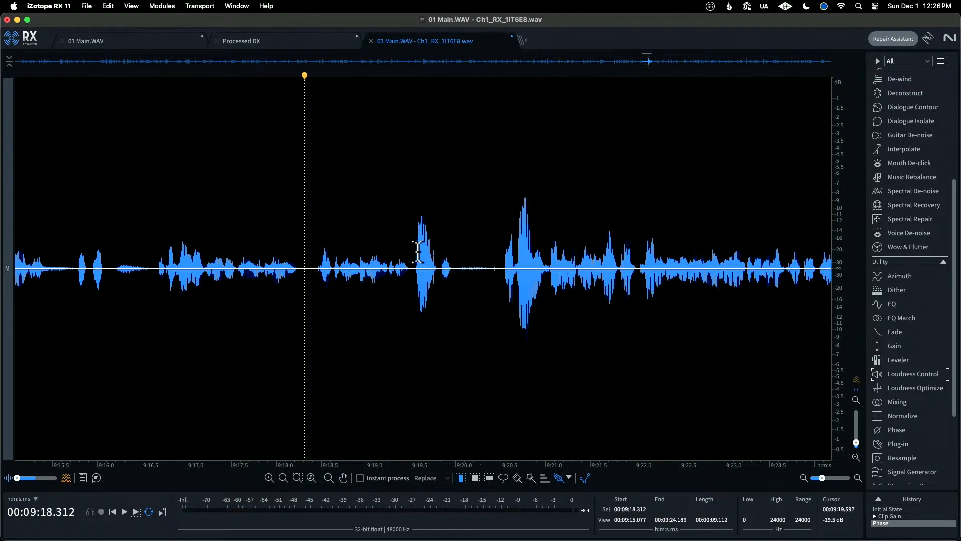
Step: Render -3 dB of Gain on the peak from 9:19.500 to 9:19.957 and move the Gain window clear of the waveform
left_click_drag(412, 247, 452, 251)
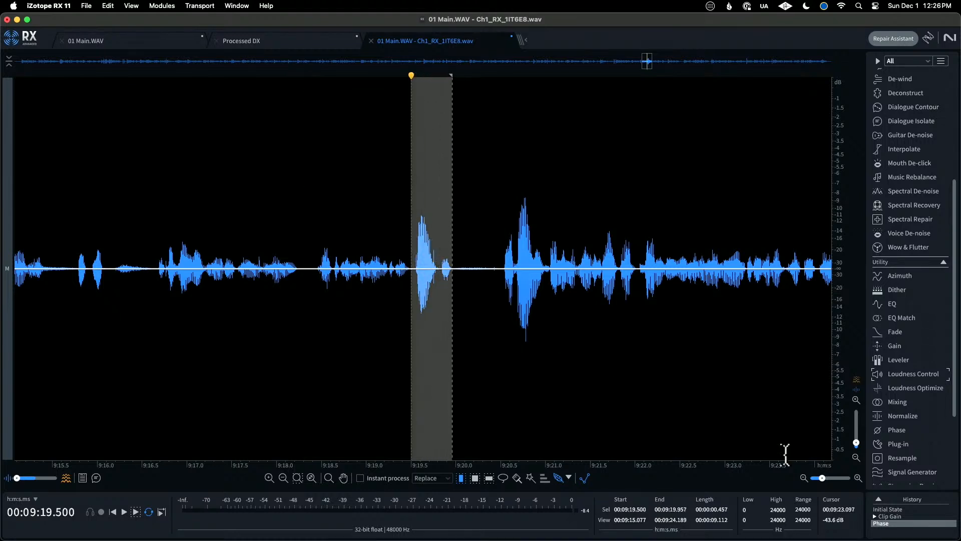
left_click(894, 346)
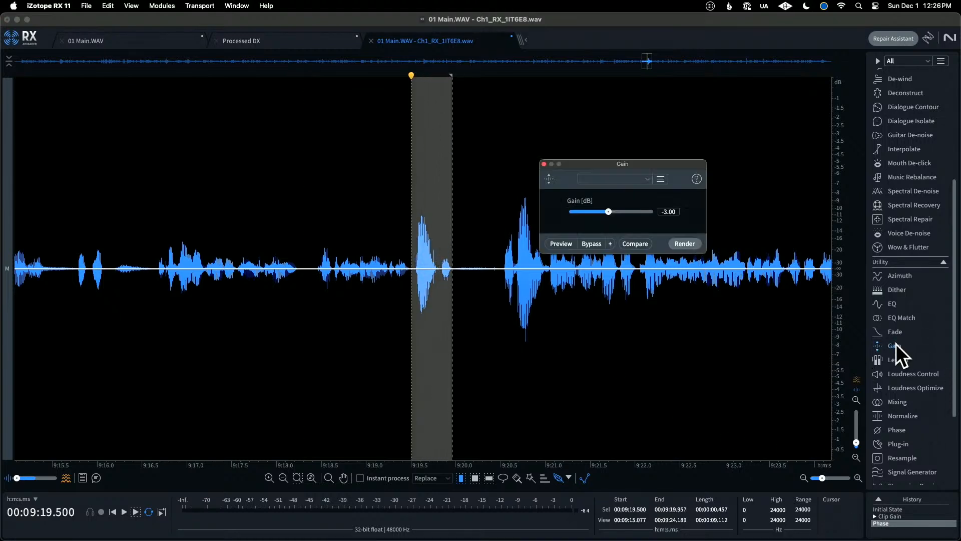
left_click(685, 245)
left_click_drag(632, 168, 776, 98)
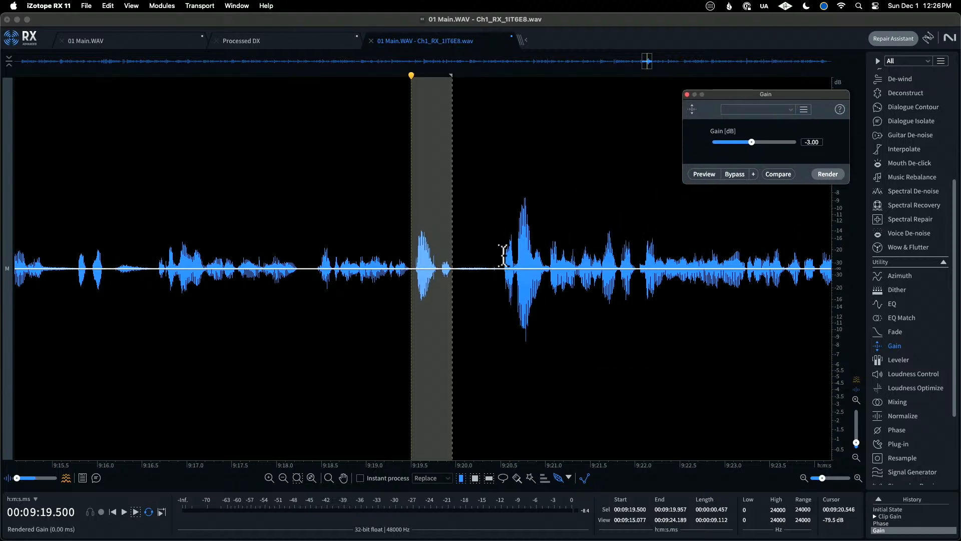
Step: Render -3 dB of Gain on the louder peak from about 9:20.53 to 9:21.04
left_click_drag(501, 257, 549, 253)
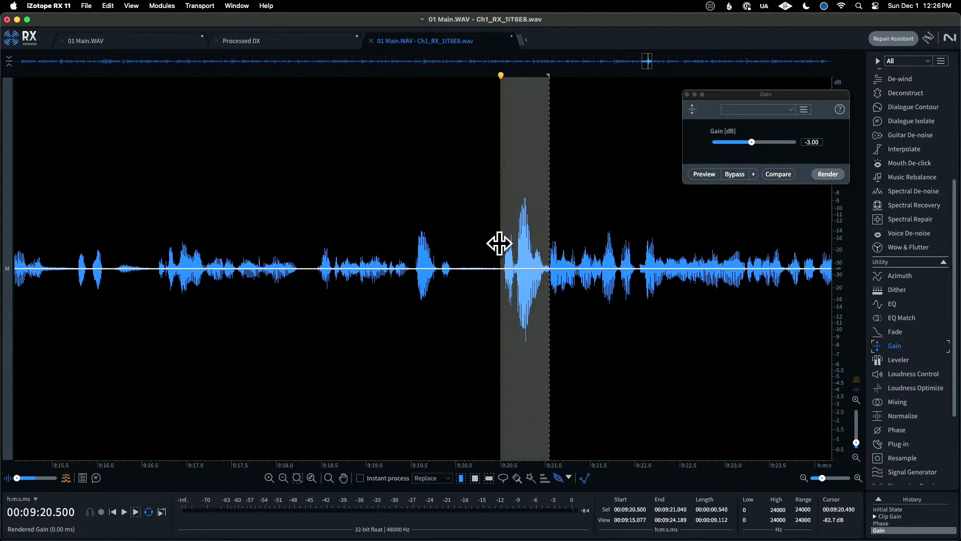
left_click_drag(500, 244, 502, 245)
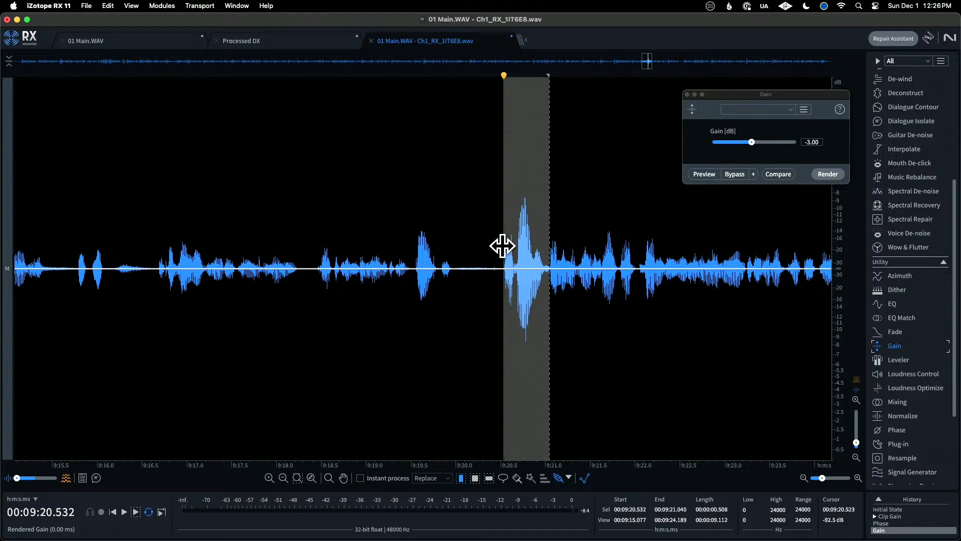
left_click(828, 176)
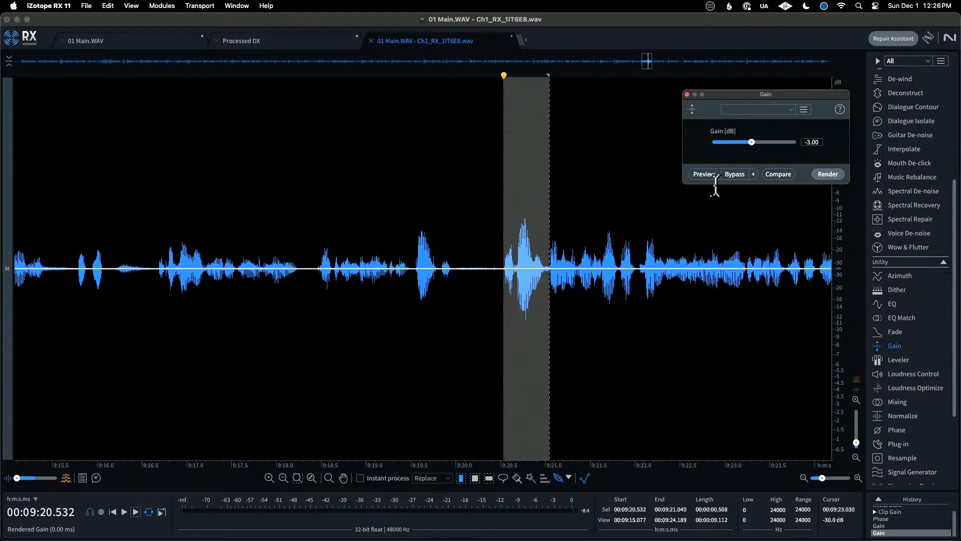
Step: Play back the passage from about 9:18.4 to check the two reduced peaks
left_click(370, 199)
left_click_drag(300, 186, 304, 186)
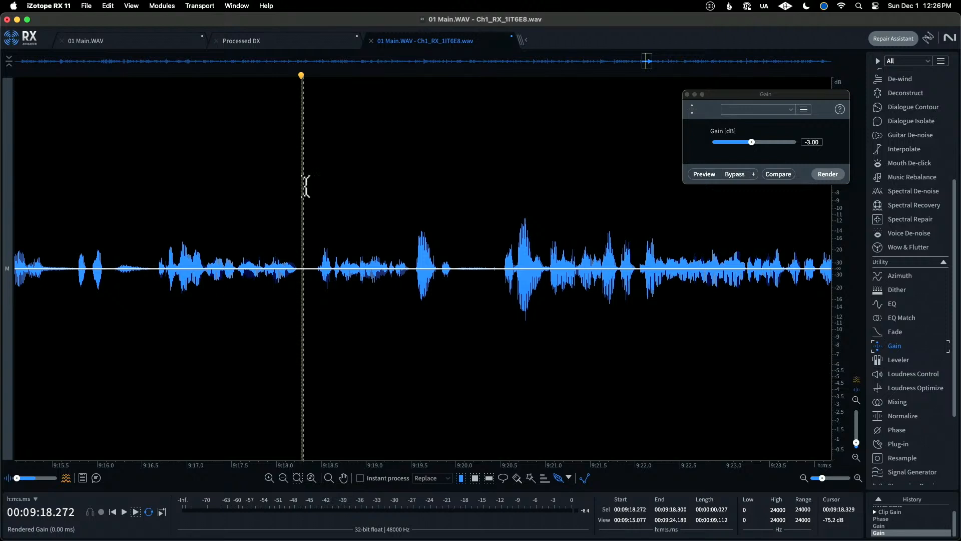
left_click(309, 186)
key("space")
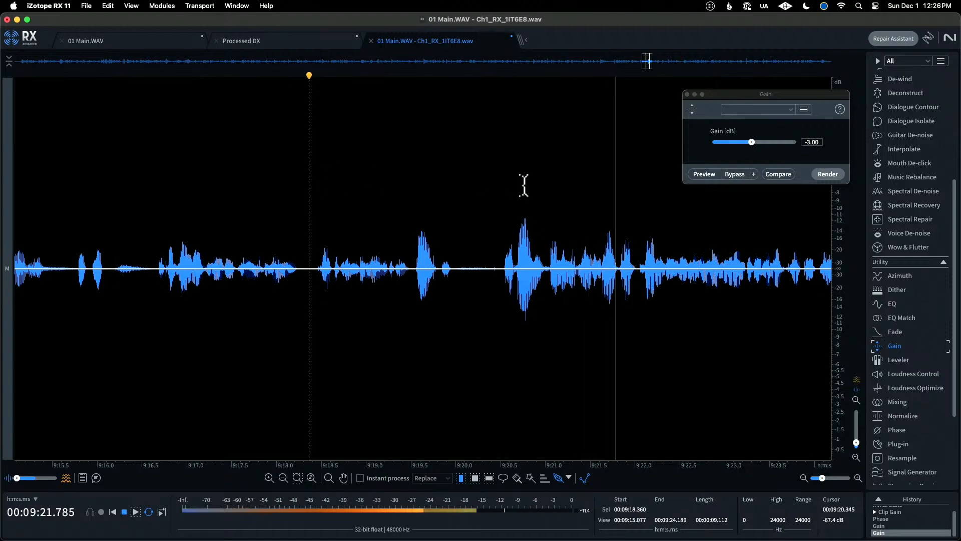
key("space")
Step: Render -3 dB of Gain on the peak from about 10:47.87 to 10:48.33 and listen to it
scroll(571, 194, "down", 5)
scroll(569, 192, "up", 2)
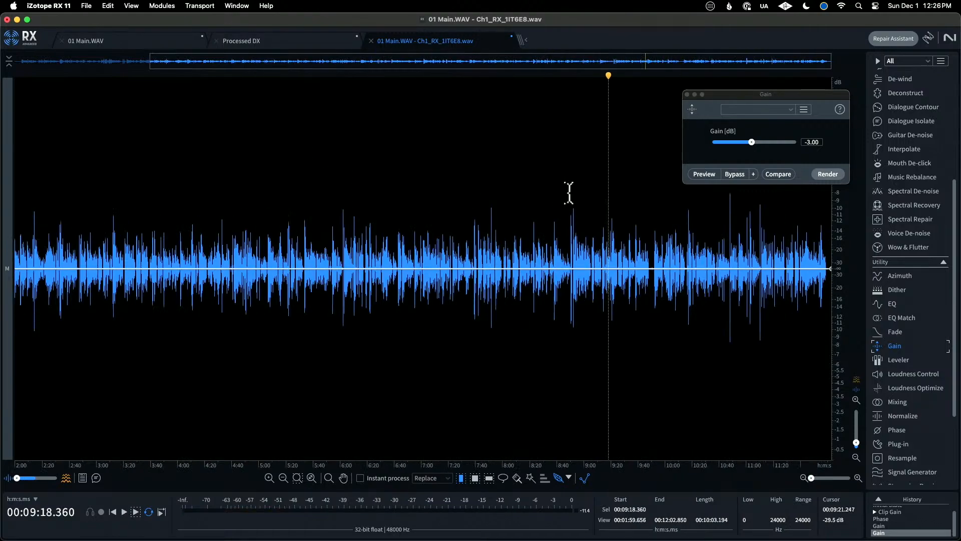
scroll(746, 236, "up", 2)
scroll(748, 241, "up", 4)
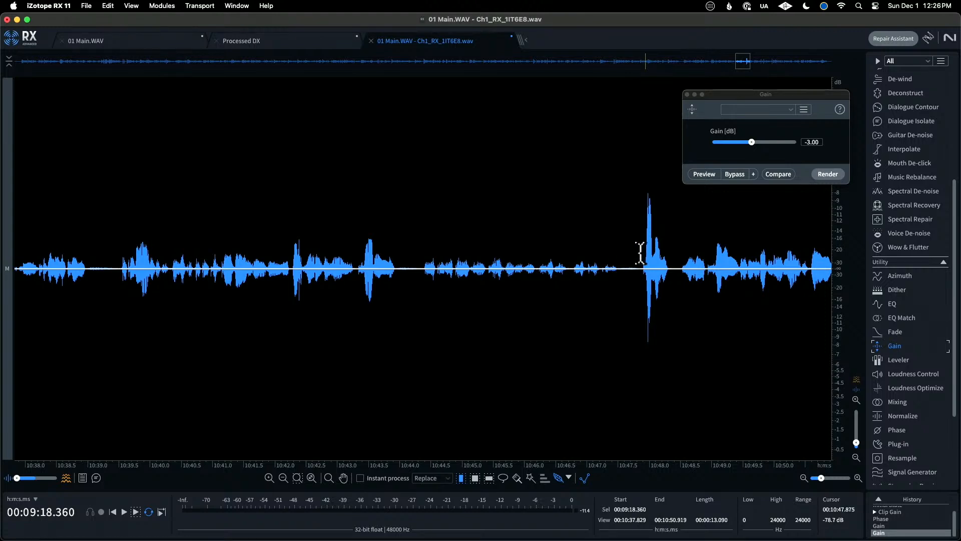
left_click_drag(640, 253, 669, 255)
key("space")
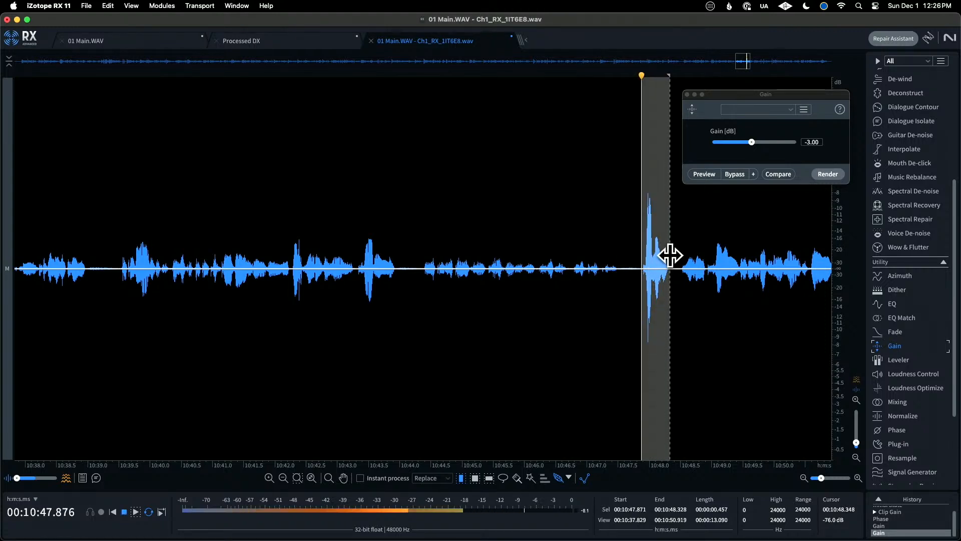
left_click(831, 174)
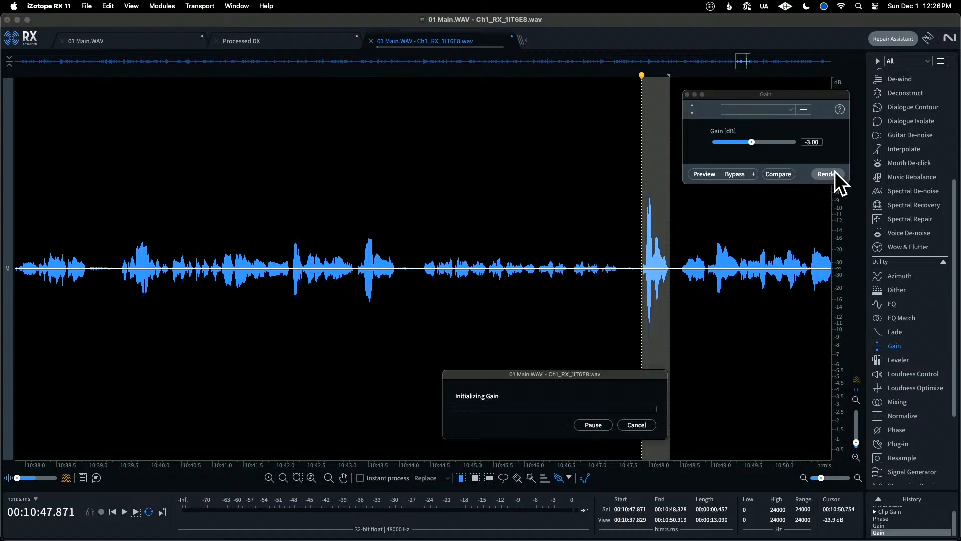
key("space")
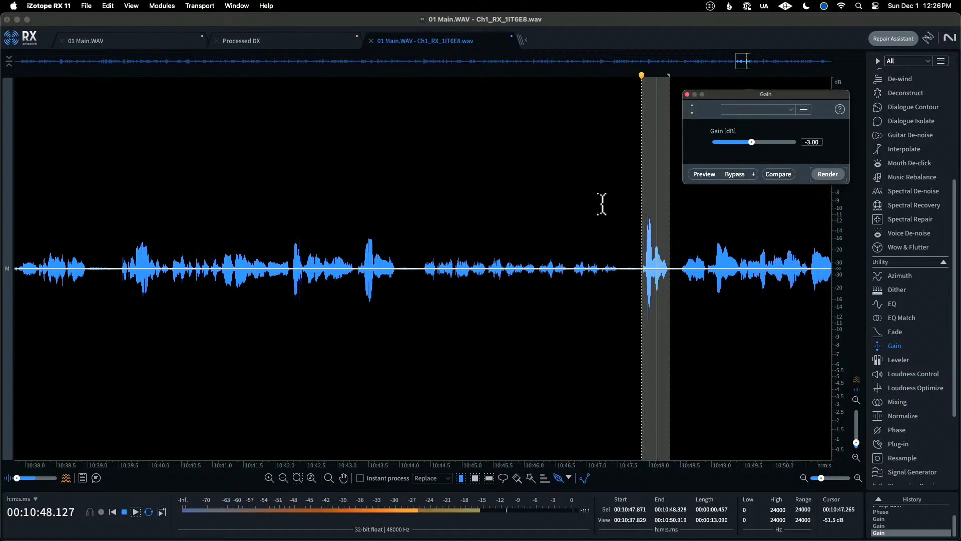
left_click(603, 203)
Step: Audition the peak near 11:10, render -3 dB of Gain on 11:10.058 to 11:10.350, and clear the selection
scroll(604, 203, "down", 5)
scroll(603, 206, "down", 4)
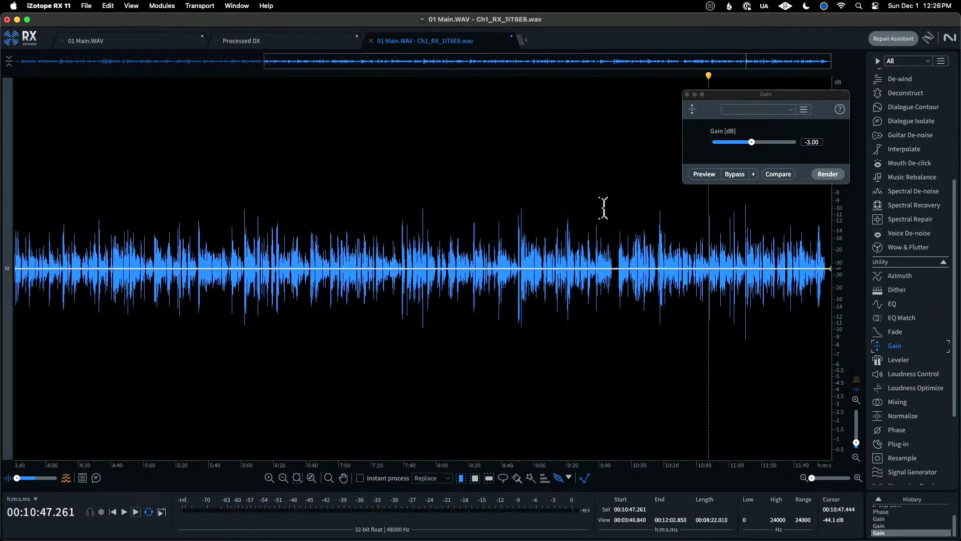
scroll(784, 259, "up", 8)
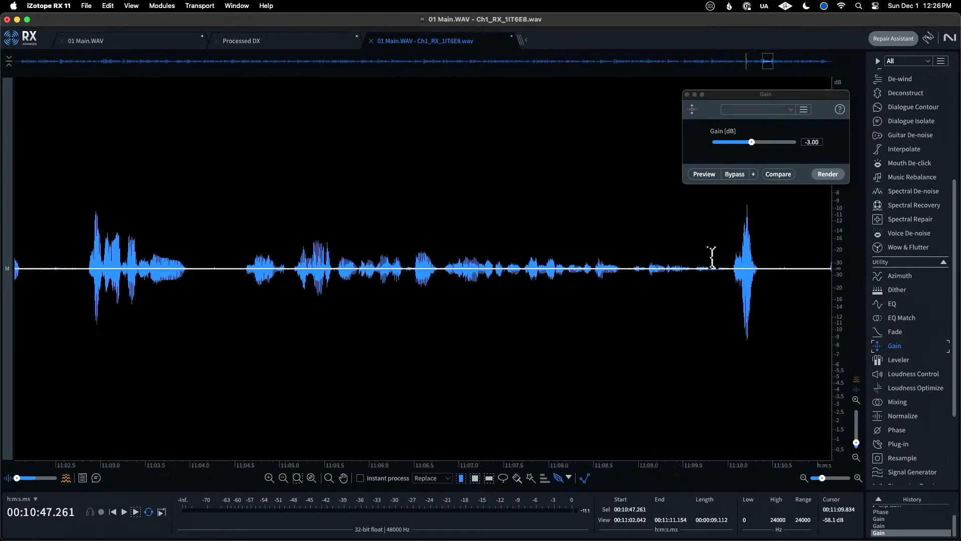
left_click(711, 258)
key("space")
key("space")
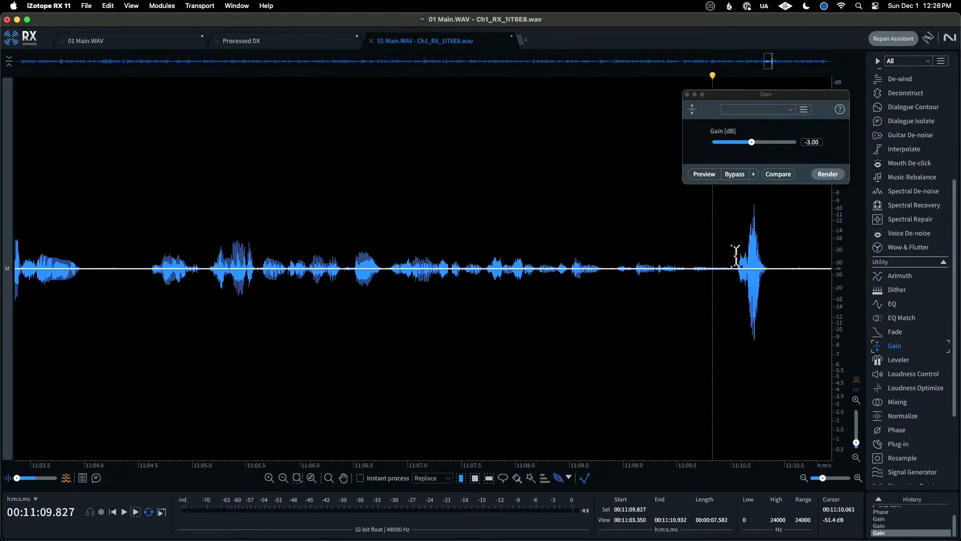
left_click_drag(736, 256, 769, 256)
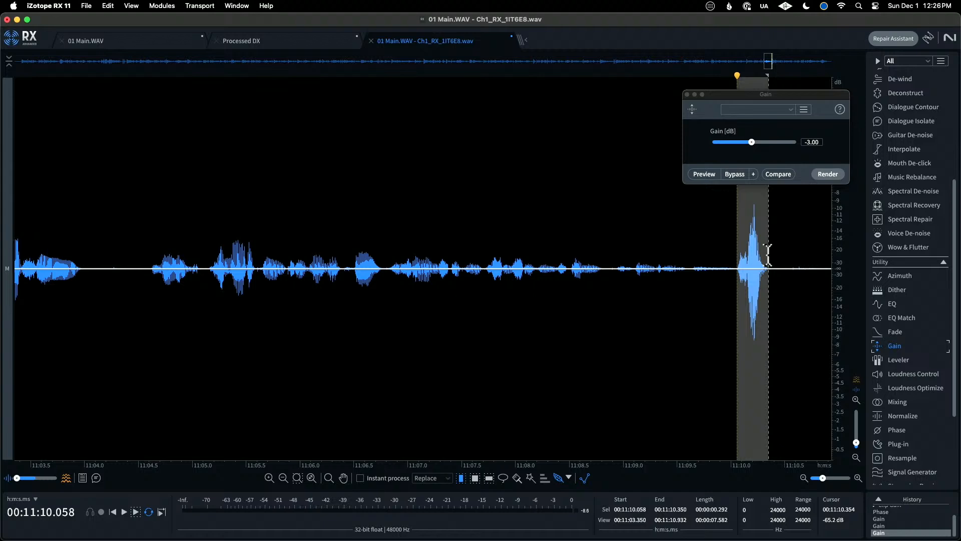
left_click(827, 174)
left_click(624, 218)
scroll(617, 220, "down", 2)
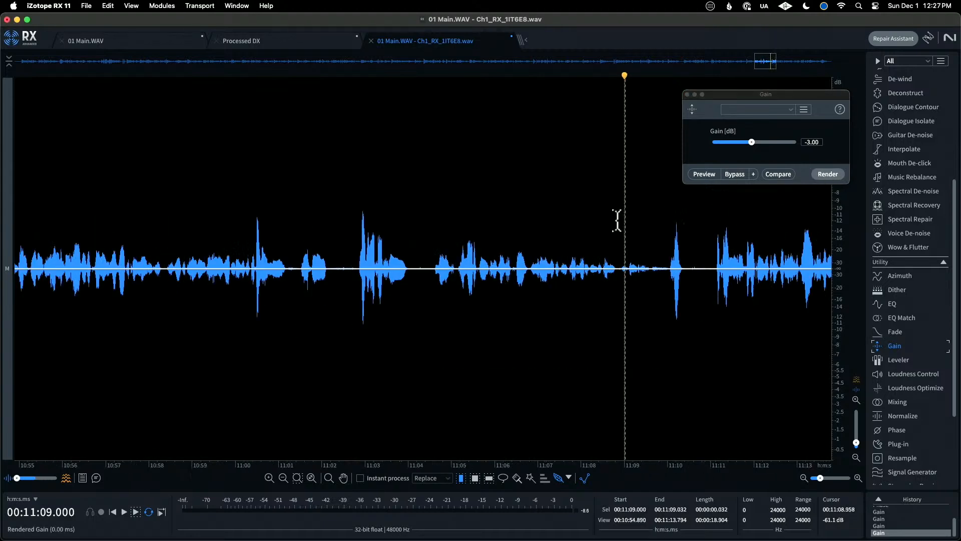
left_click(604, 220)
Step: Audition the short peak near 6:02 and render -3 dB of Gain on 6:02.208 to 6:02.500
scroll(605, 220, "down", 5)
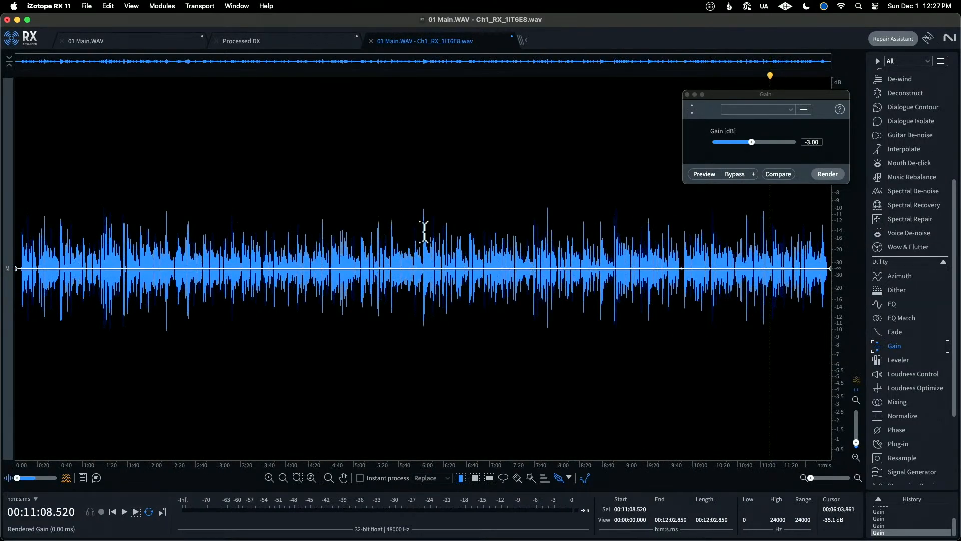
scroll(424, 231, "up", 5)
left_click(374, 247)
key("space")
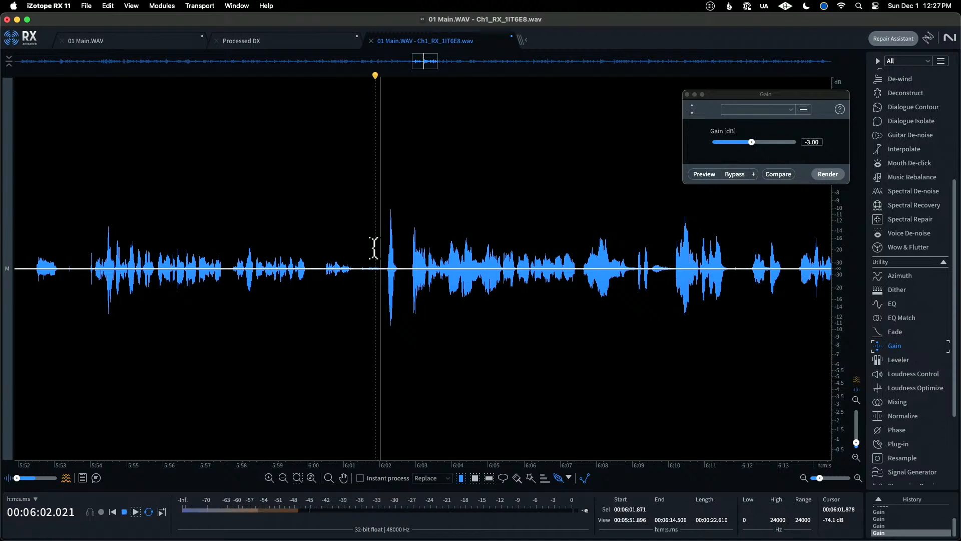
key("space")
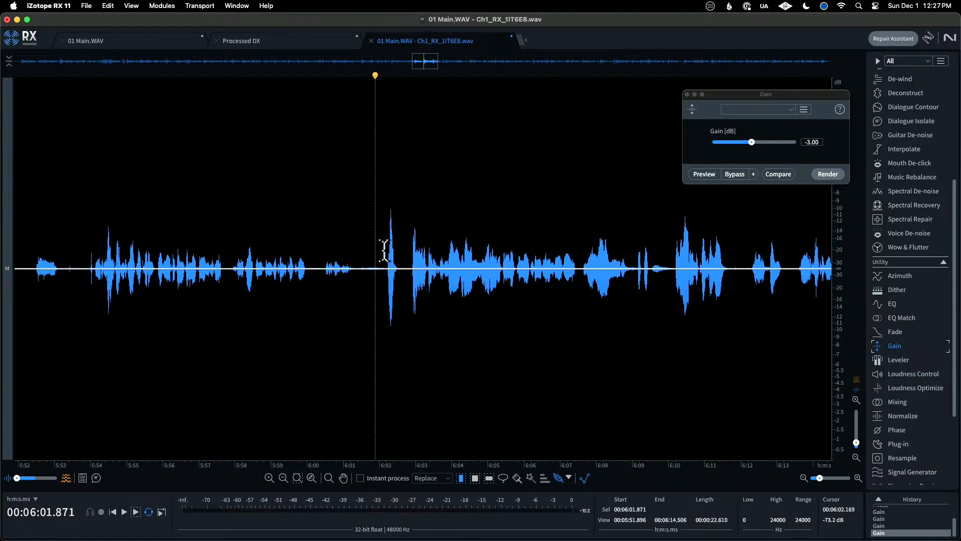
scroll(385, 249, "up", 2)
left_click(389, 248)
left_click_drag(389, 250, 401, 250)
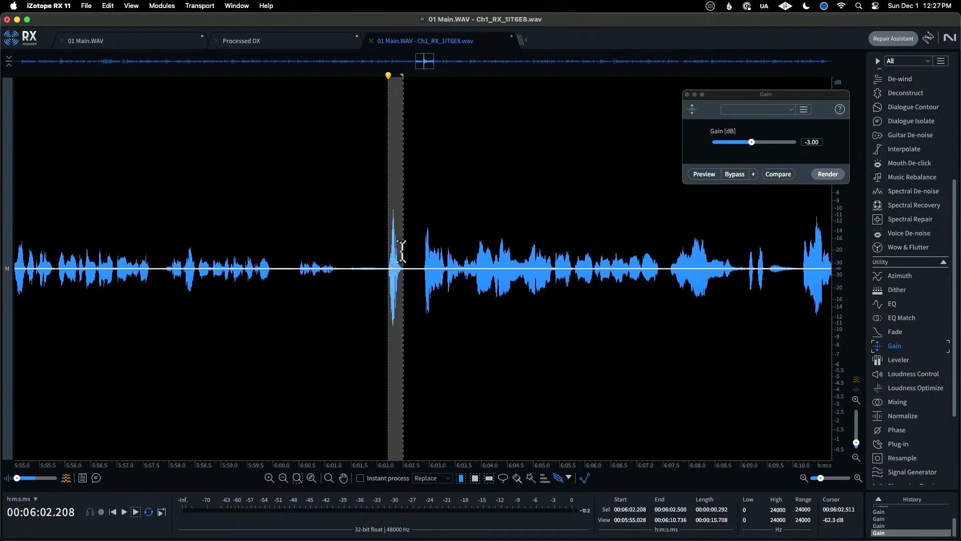
left_click(825, 174)
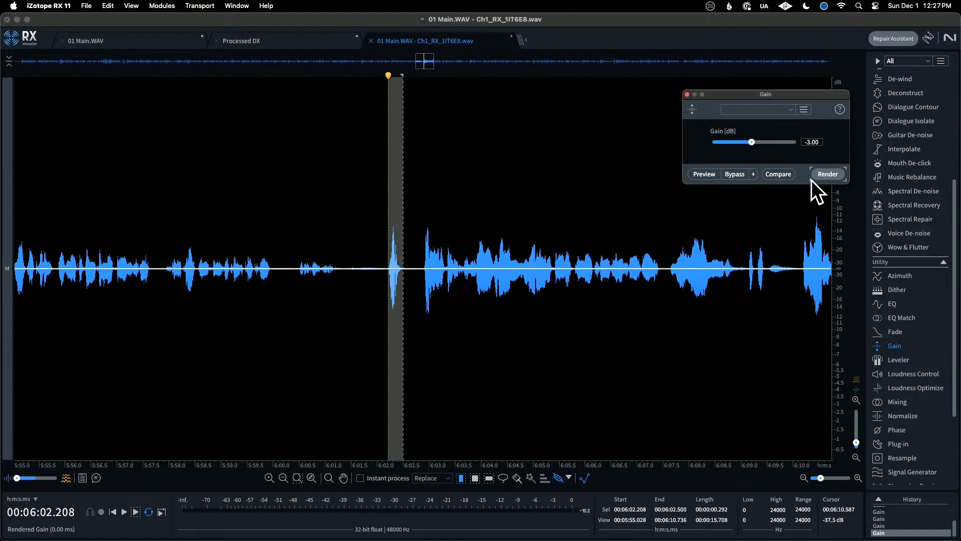
Step: Render -3 dB of Gain on the peak from 6:02.882 to 6:03.315 and play back the passage from 6:01
left_click_drag(424, 250, 444, 250)
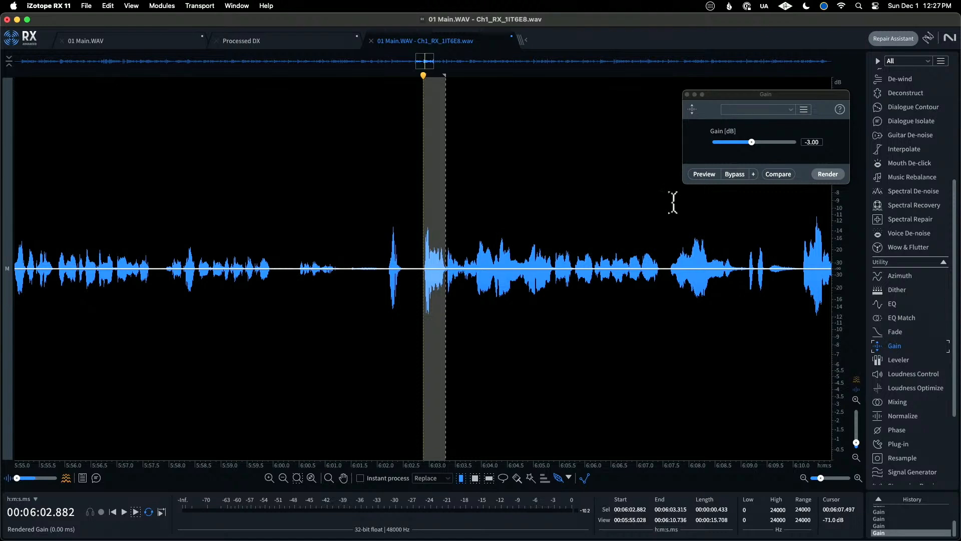
left_click(824, 176)
left_click(325, 218)
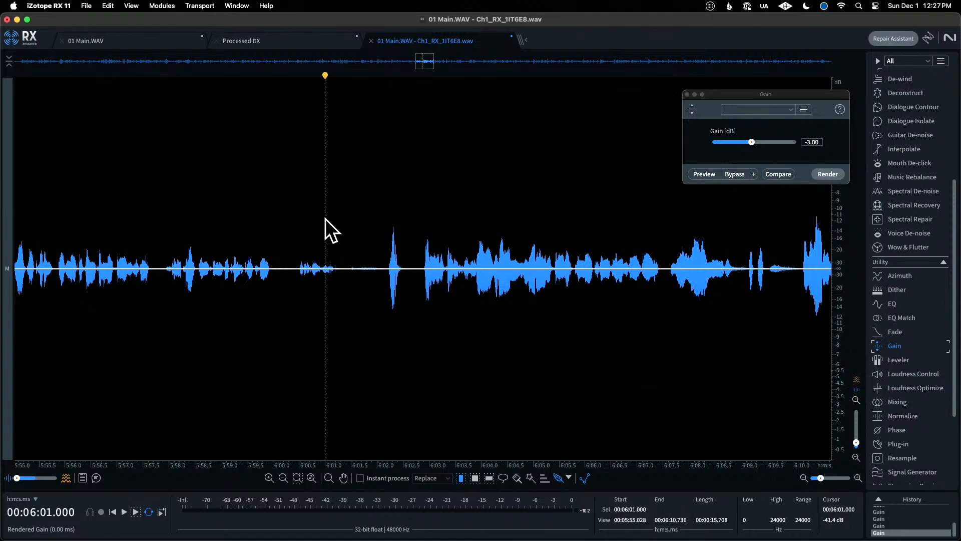
key("space")
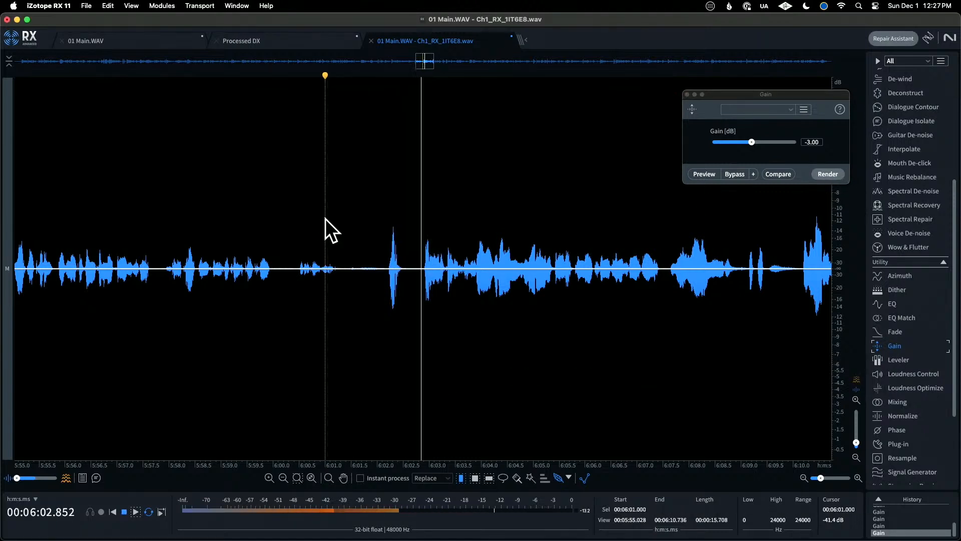
key("space")
left_click(309, 212)
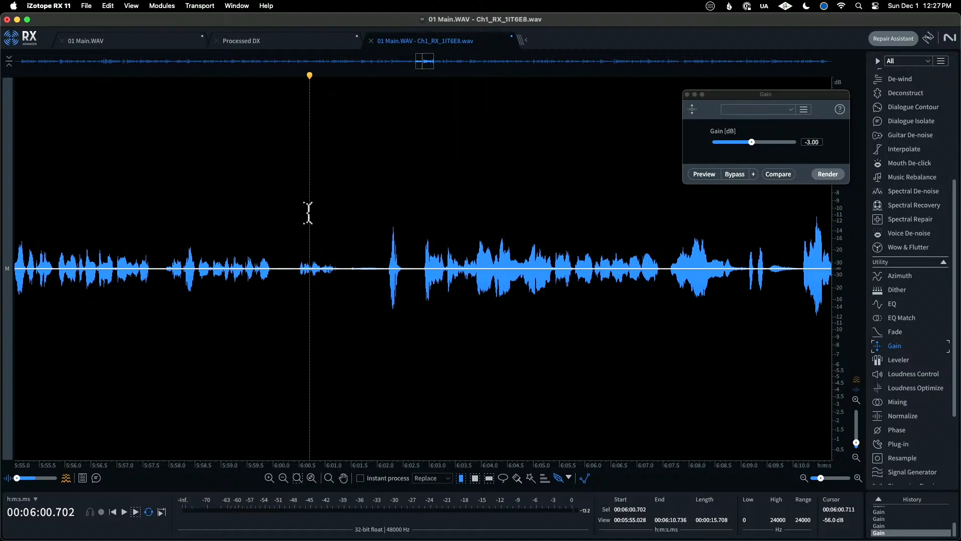
Step: Close the Gain module and hide the clip gain line over the full-length waveform
scroll(309, 212, "down", 5)
scroll(308, 213, "down", 5)
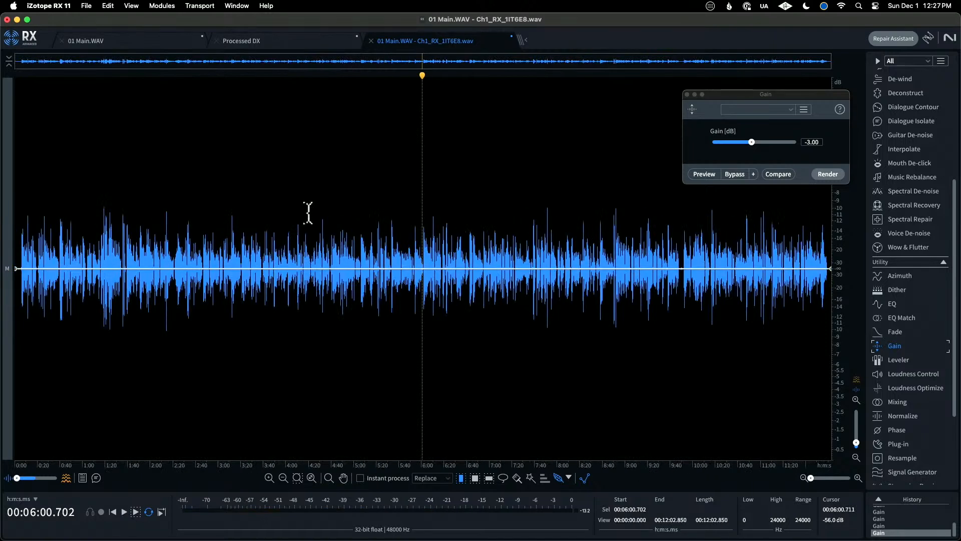
left_click(686, 95)
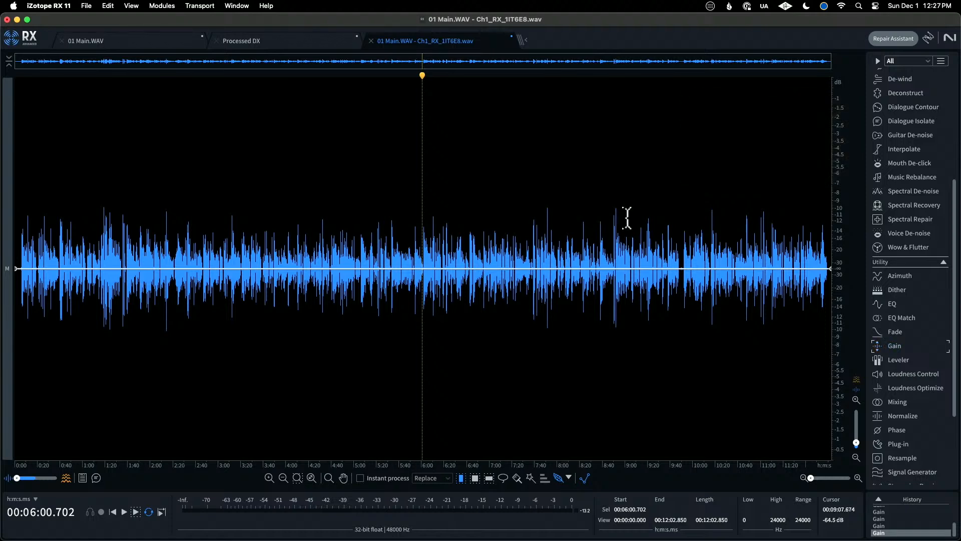
left_click(133, 6)
left_click(277, 175)
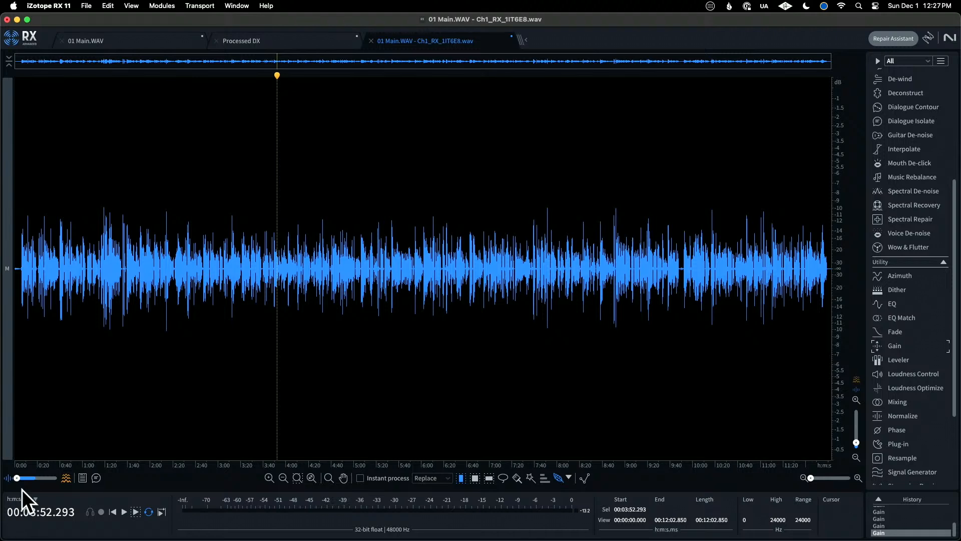
Step: Show the full spectrogram of the recording and open the EQ module with the [Default] preset
left_click_drag(18, 478, 74, 482)
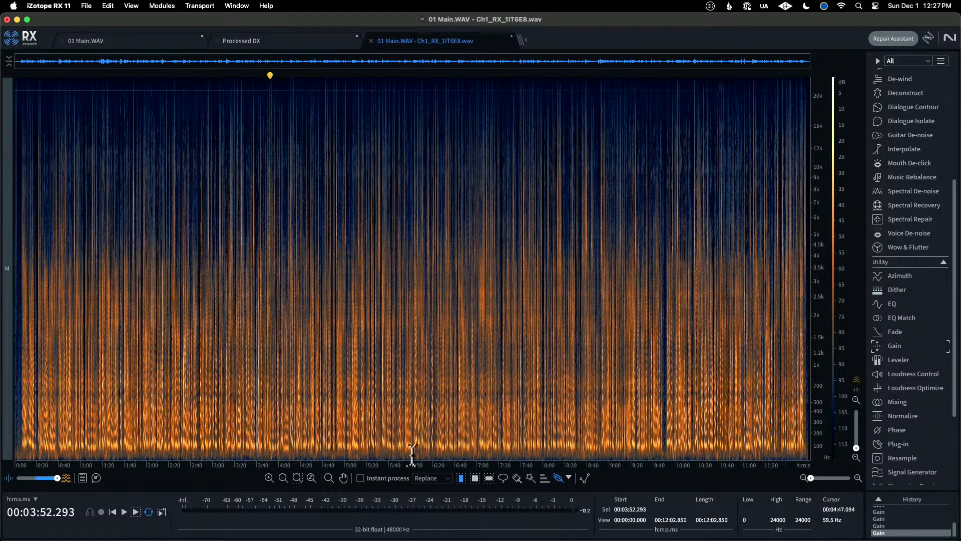
left_click(893, 305)
left_click(444, 219)
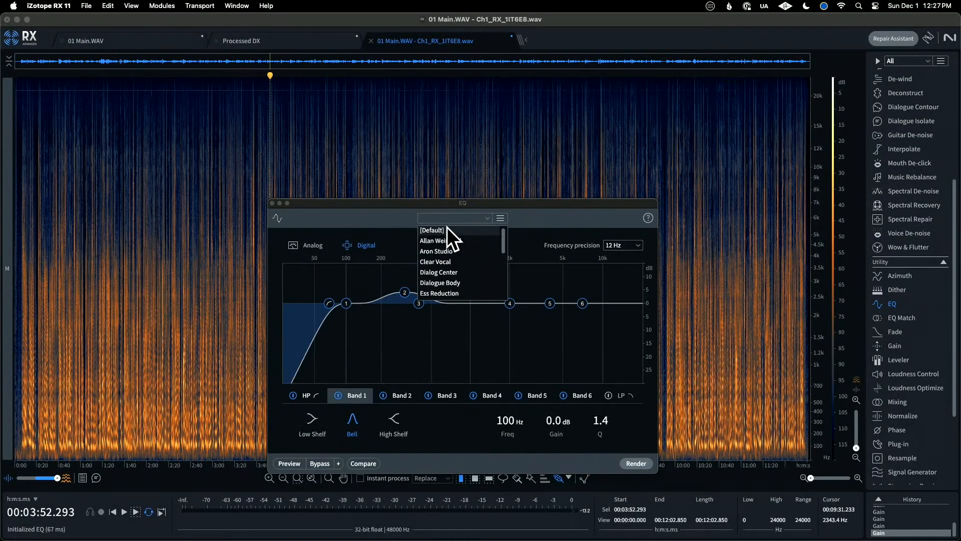
left_click(447, 227)
Step: Set the EQ's high-pass filter to 70 Hz and render it on the whole file
left_click(296, 396)
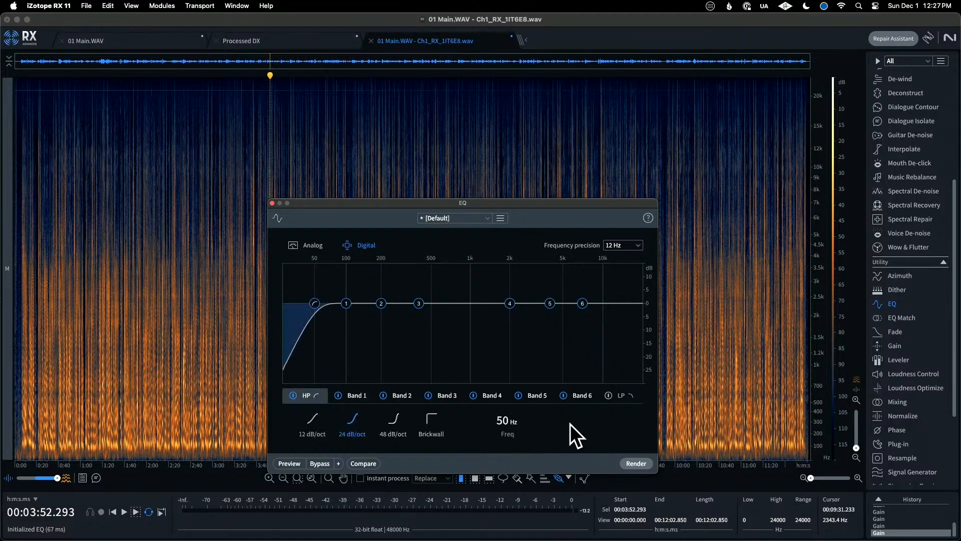
left_click(504, 423)
type("70")
key("Return")
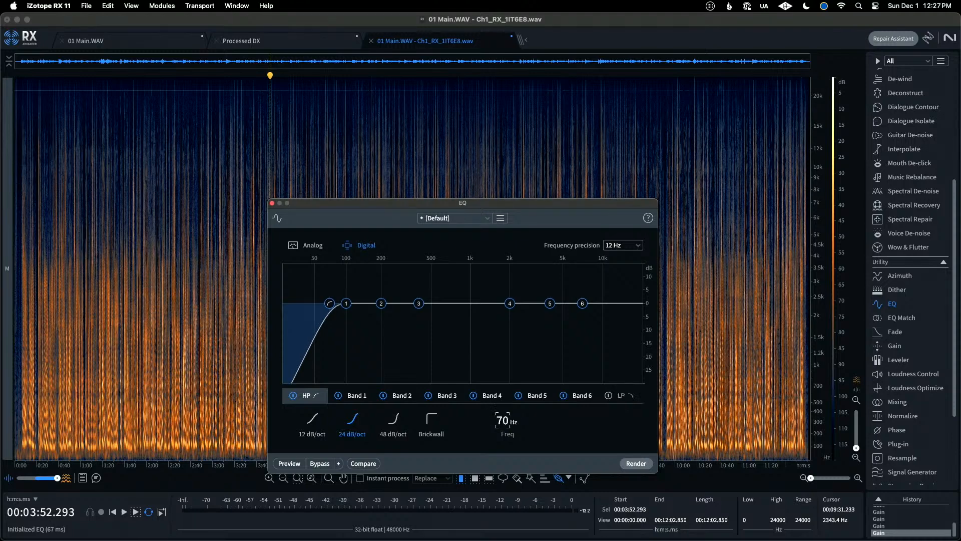
left_click(636, 463)
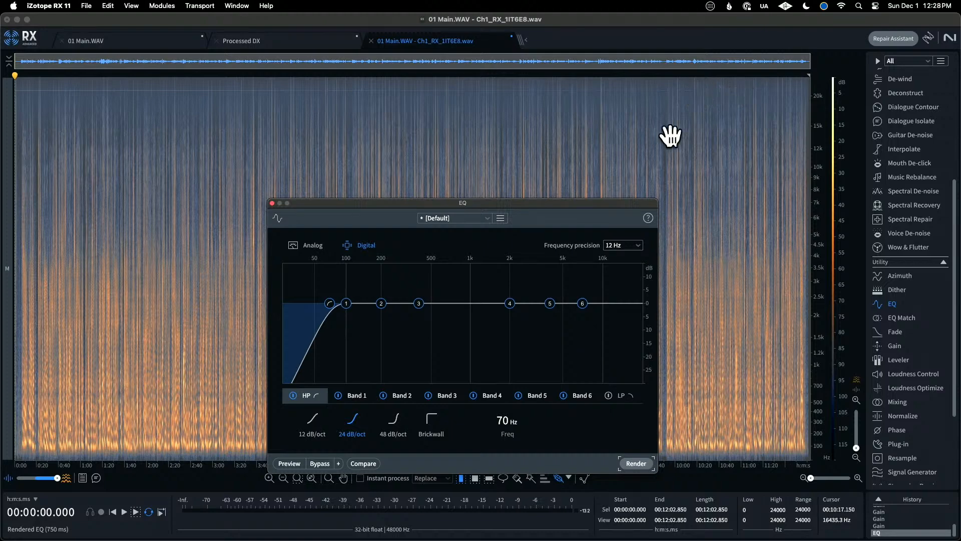
Step: Enable the EQ's 14000 Hz, 24 dB/oct low-pass, disable the high-pass, and render the whole file
left_click(607, 395)
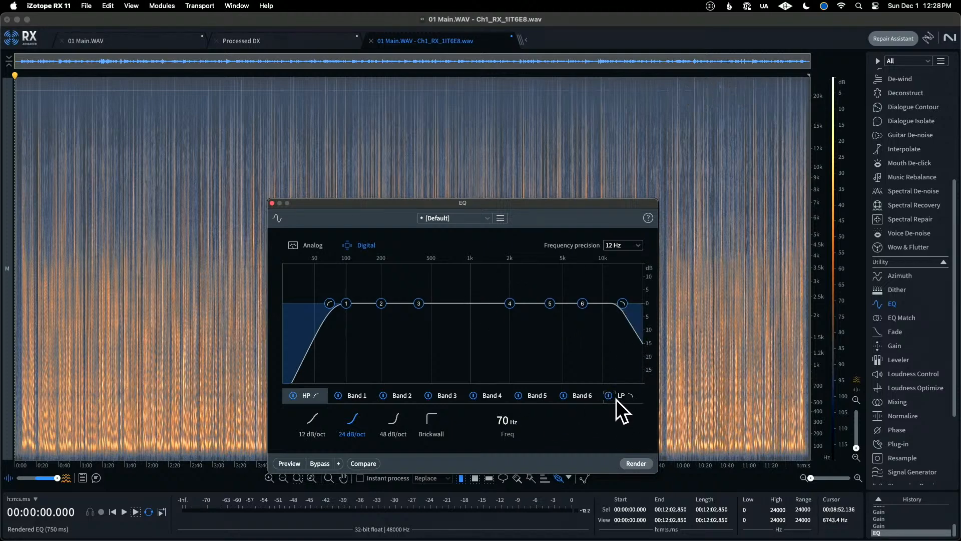
left_click(617, 398)
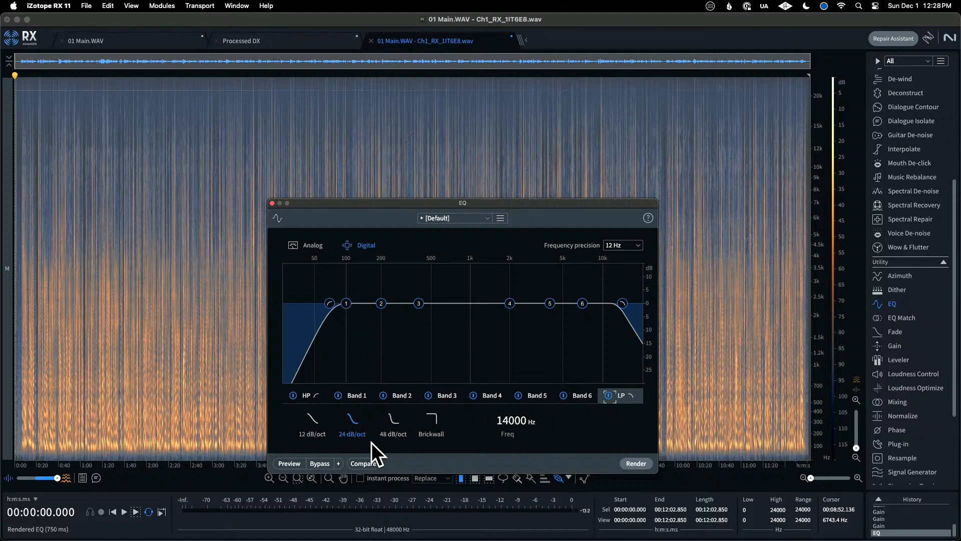
left_click(302, 395)
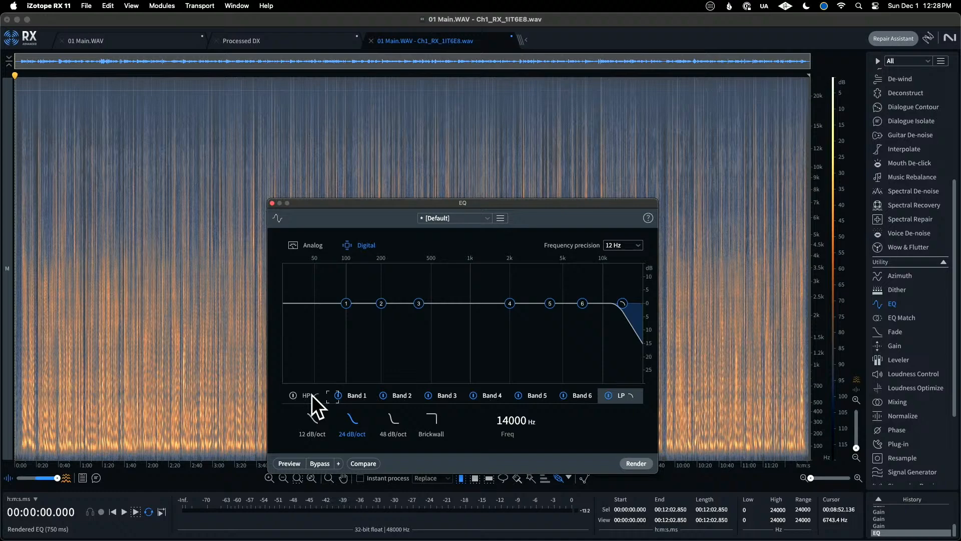
left_click(635, 460)
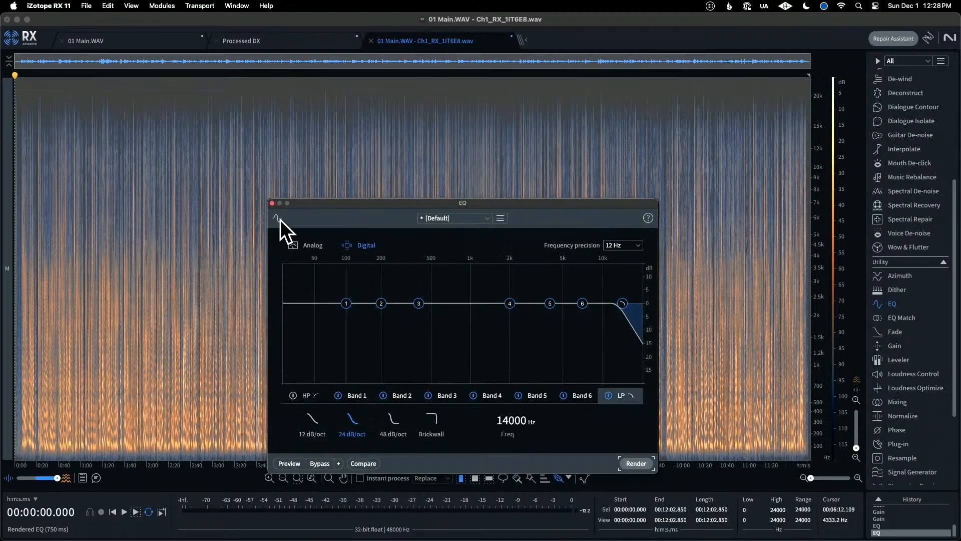
Step: Clear the selection, close the EQ module, and return the display to the waveform only
left_click(337, 156)
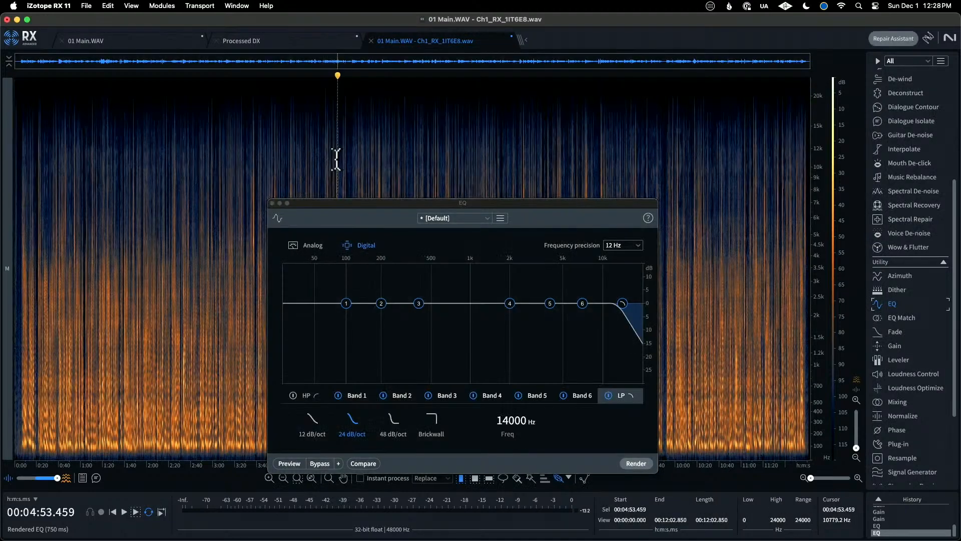
left_click(272, 202)
left_click(278, 189)
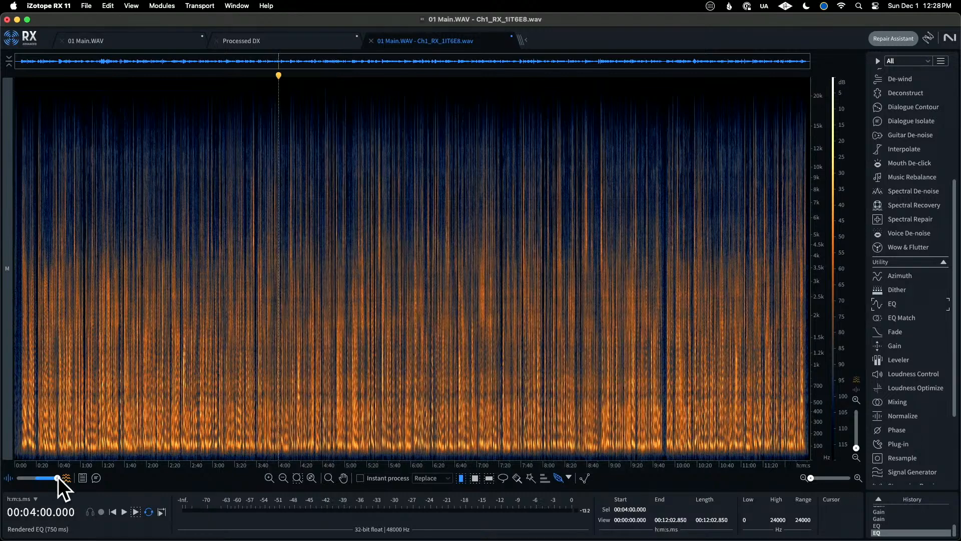
left_click_drag(58, 476, 17, 476)
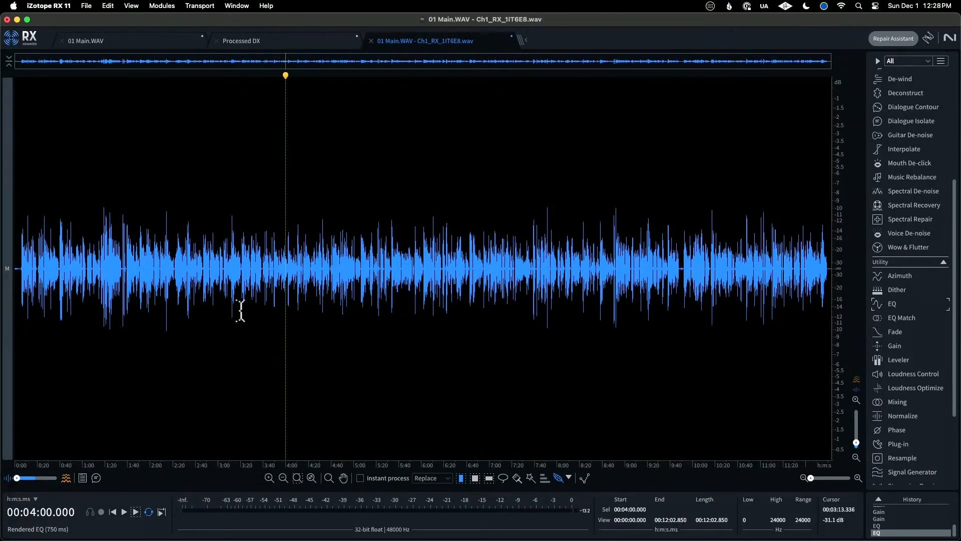
Step: Play back the passage from 3:32.365 and save the processed WAV file
left_click(254, 327)
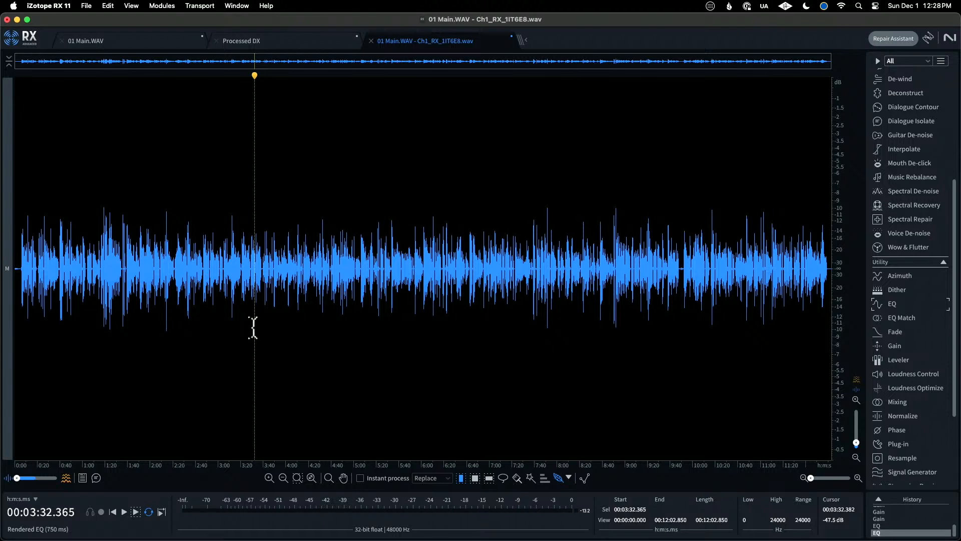
key("space")
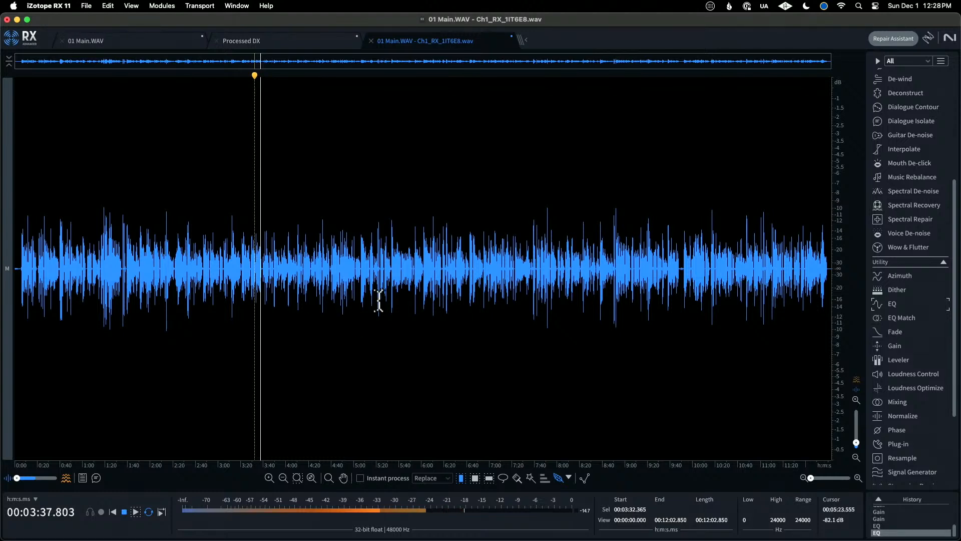
key("space")
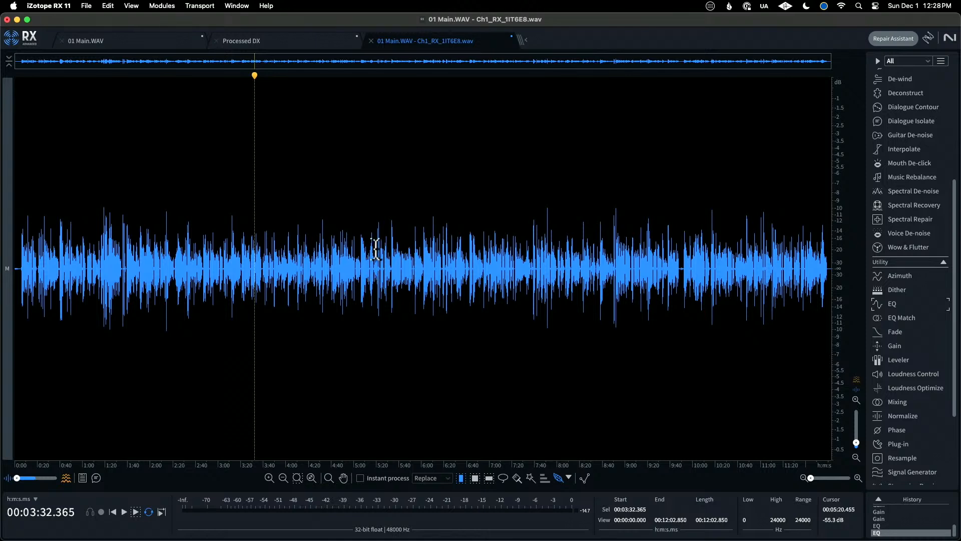
left_click(82, 5)
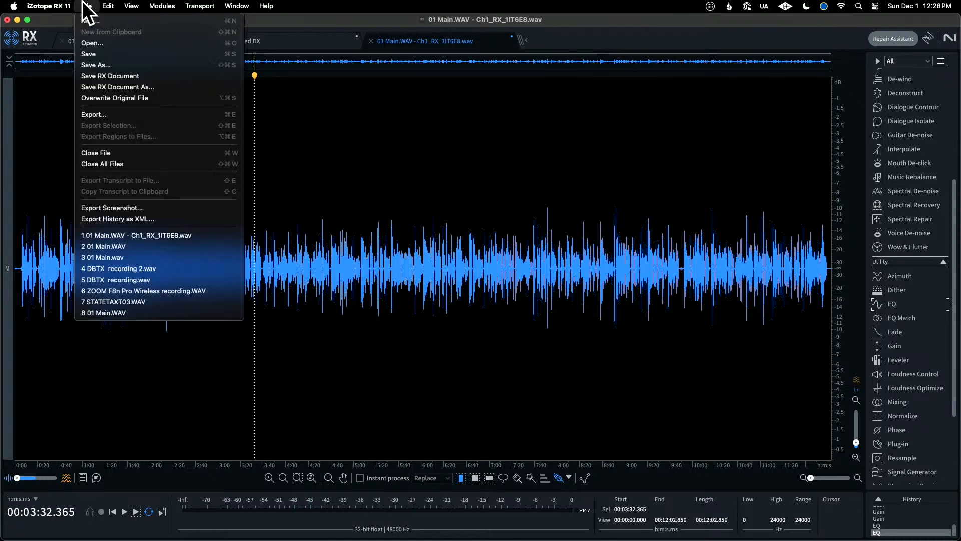
left_click(102, 54)
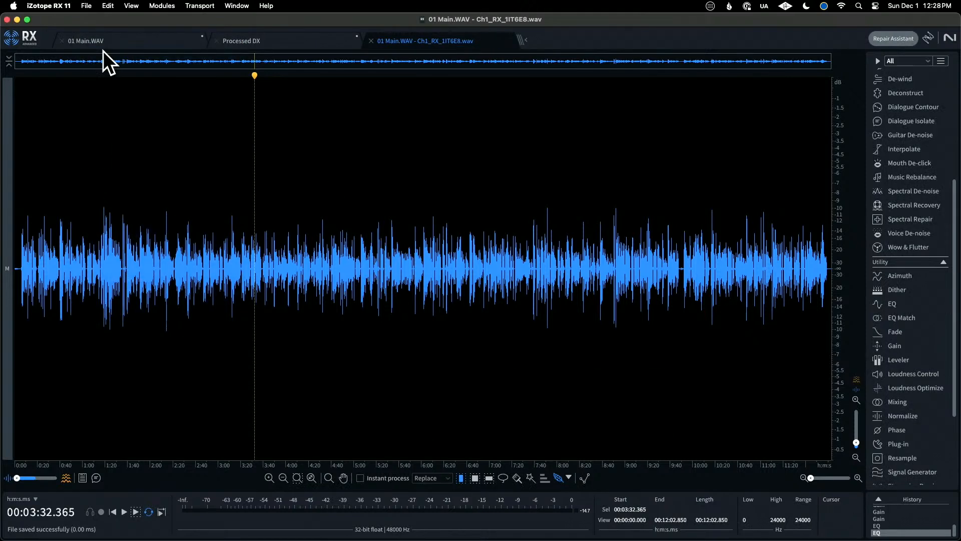
Step: Switch to DaVinci Resolve, place the playhead at 01:05:50:17, and inspect the processed clip on Audio 1
key("super+Tab")
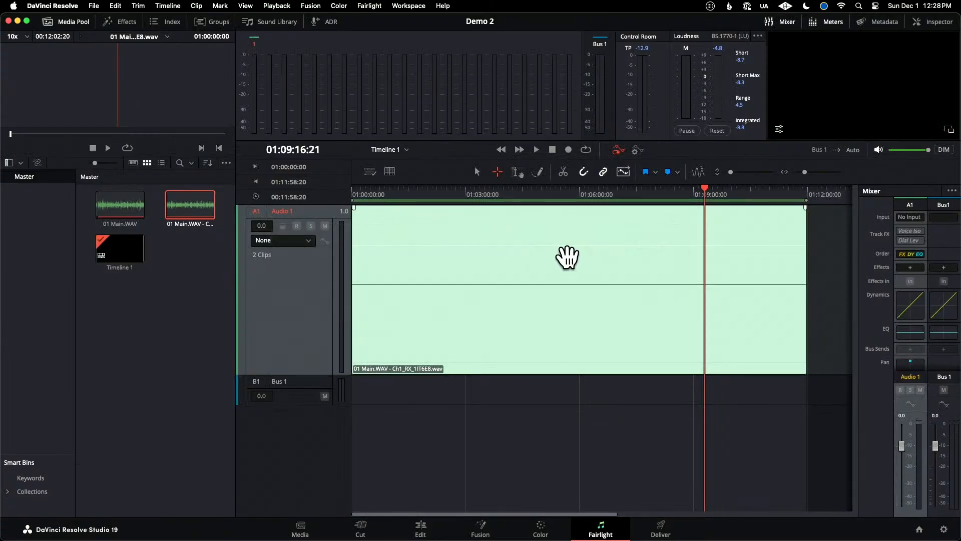
left_click(574, 192)
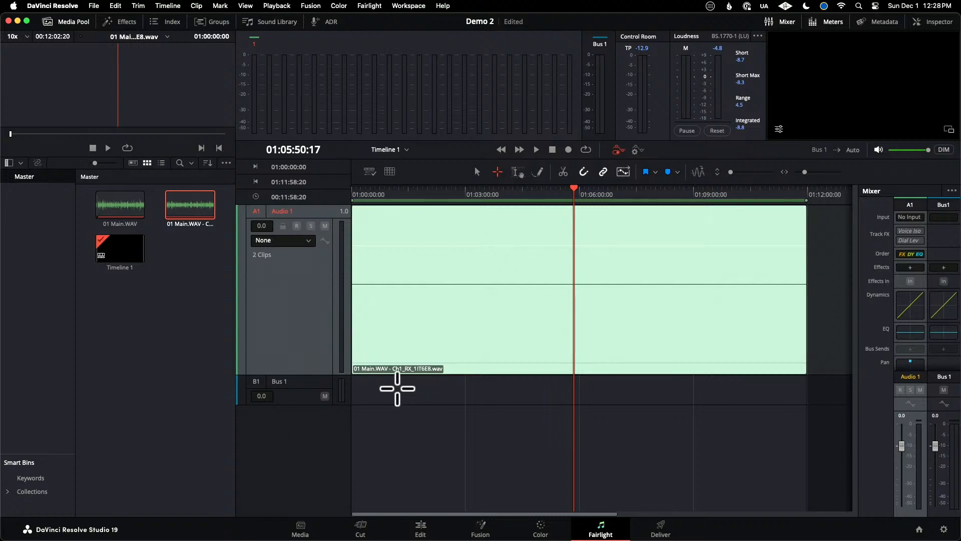
left_click(431, 404)
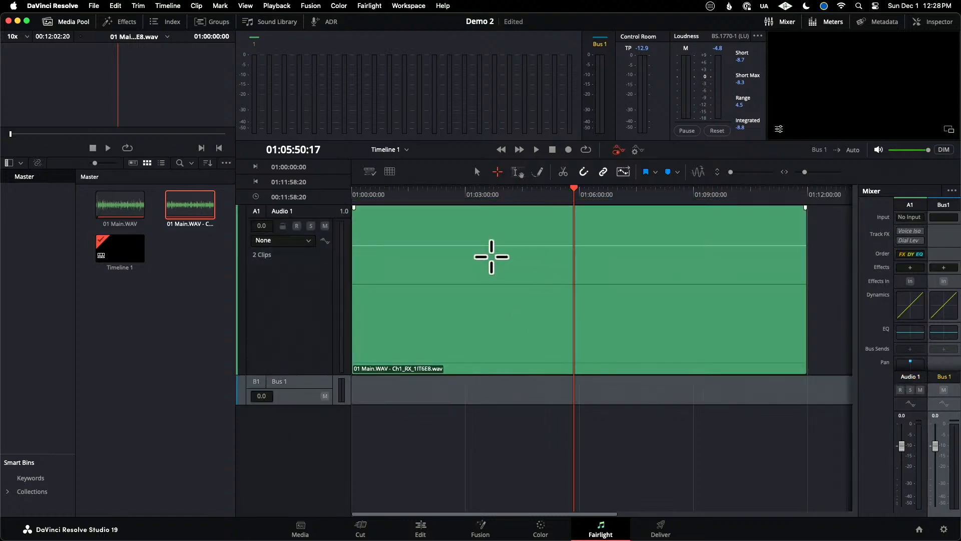
scroll(491, 257, "up", 3)
left_click(813, 262)
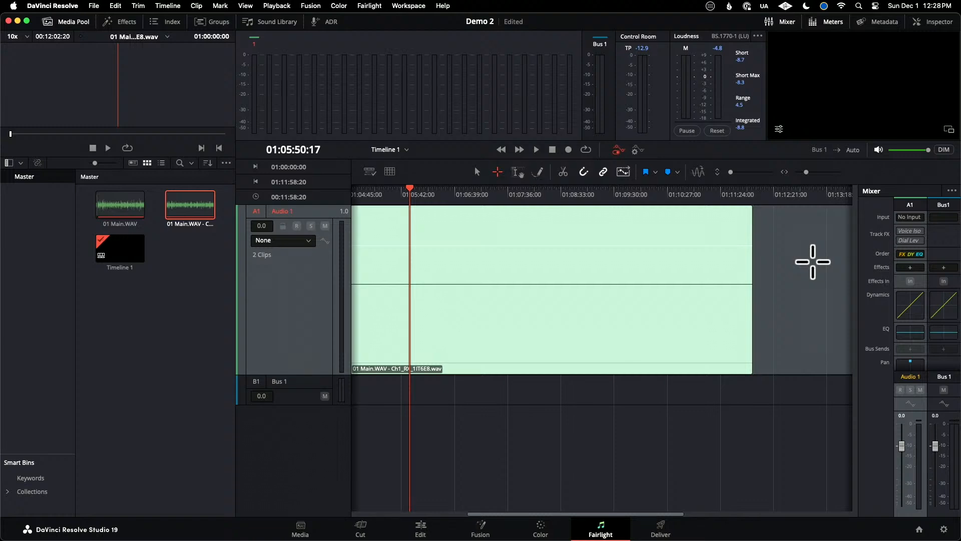
left_click(488, 253)
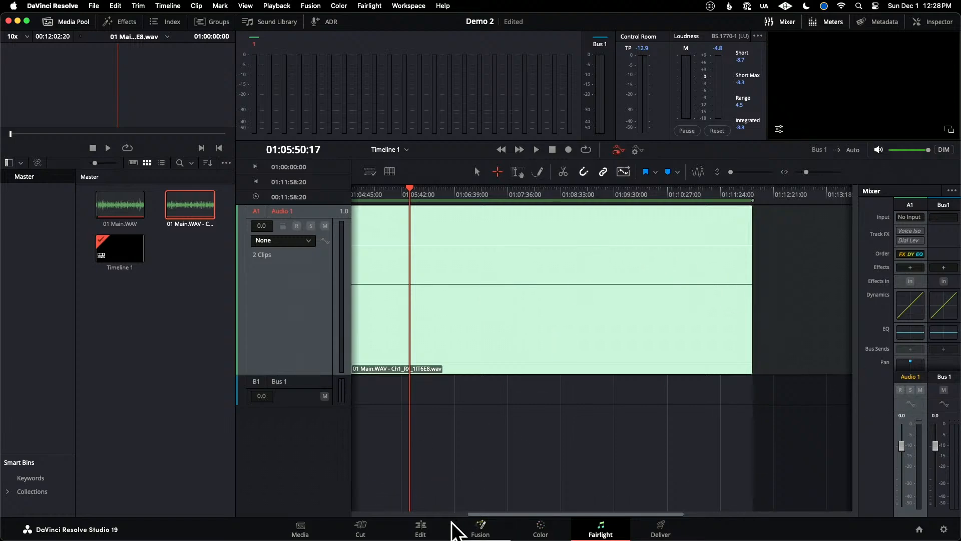
Step: Visit the Fusion page, return to Fairlight, and save the project
left_click(482, 529)
left_click(603, 532)
left_click(88, 8)
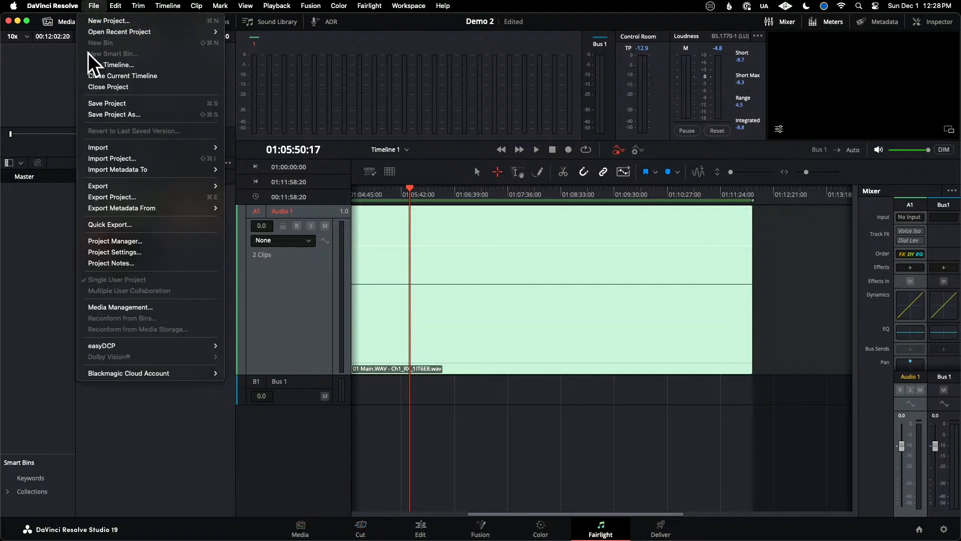
left_click(134, 101)
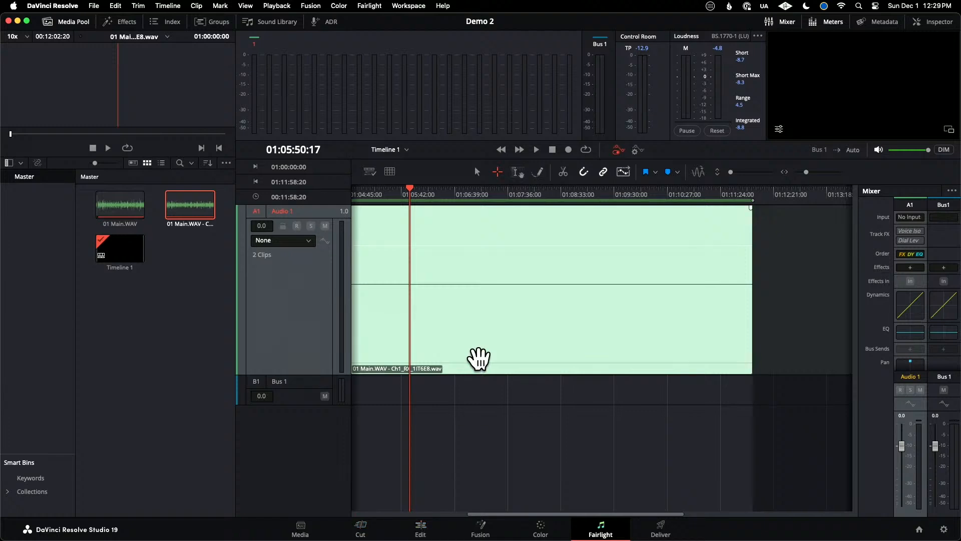
Step: Move the processed clip on Audio 1 so it starts at 01:01:56:10, and increase the track's height
left_click_drag(483, 345, 661, 335)
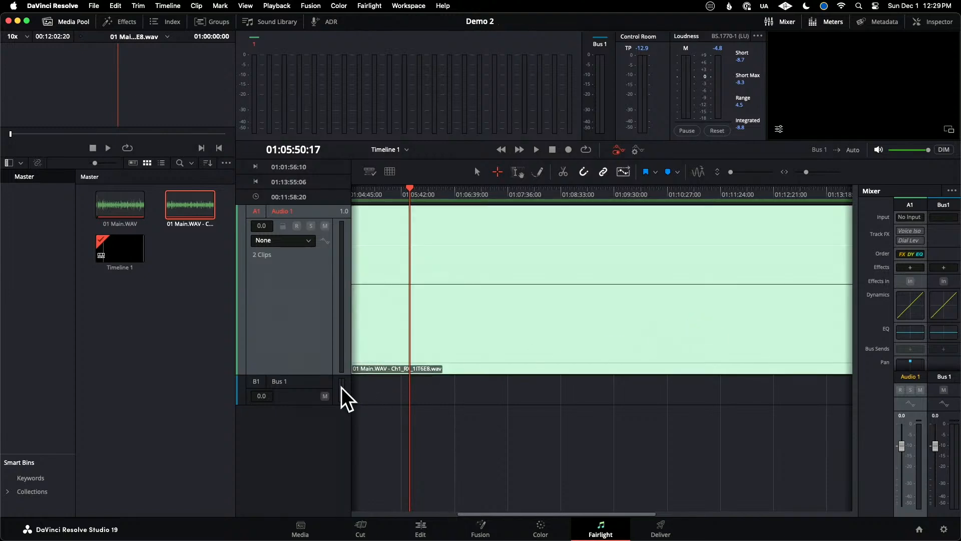
left_click_drag(329, 371, 320, 453)
Step: Show the audio track layers and move the processed clip back to the timeline start at 01:00:00:00
left_click(168, 5)
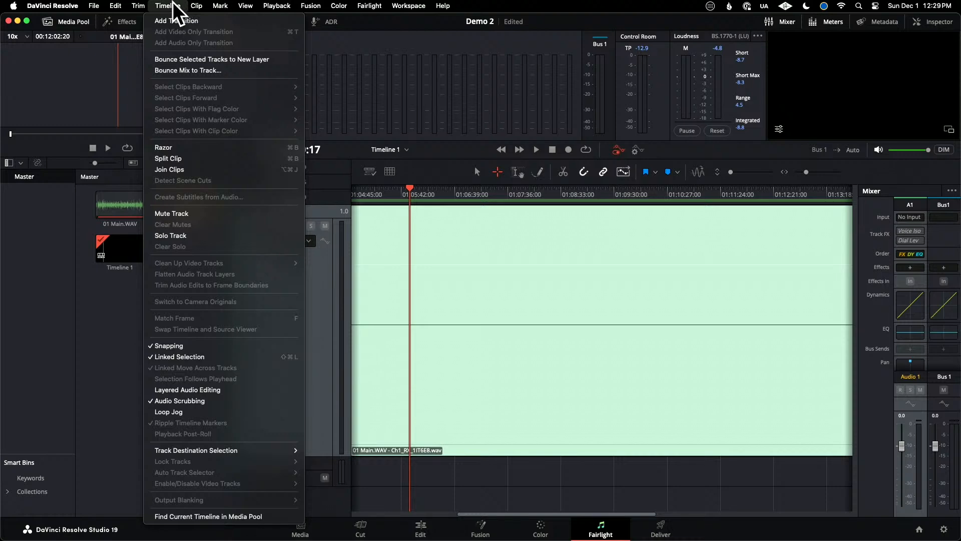
mouse_move(245, 5)
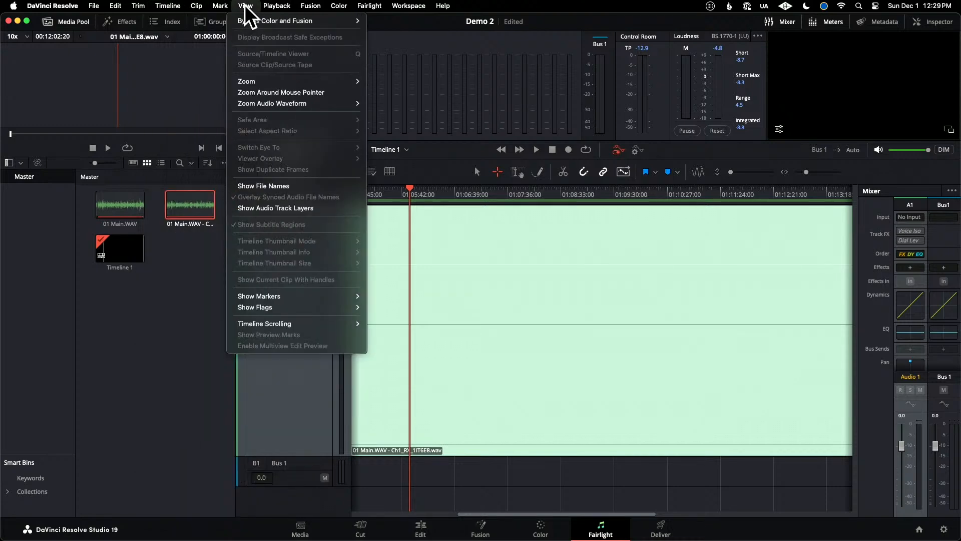
left_click(275, 207)
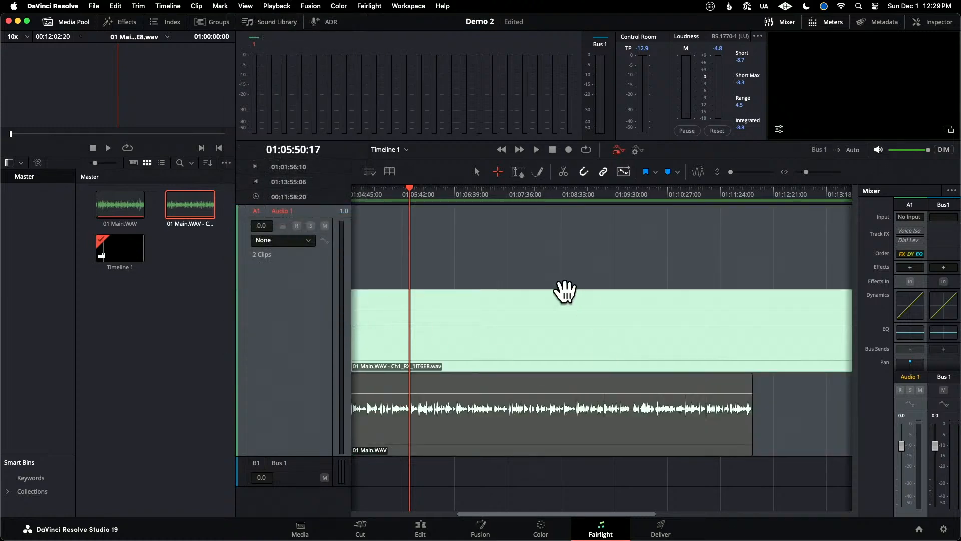
key("shift+z")
left_click_drag(607, 335, 493, 327)
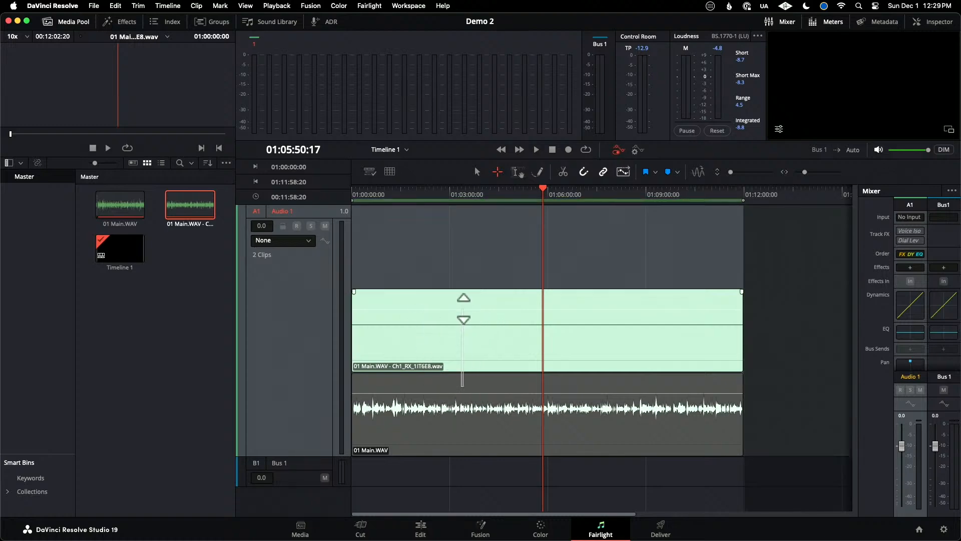
Step: Switch to iZotope RX, save the processed WAV again, and return to DaVinci Resolve
key("alt+x")
key("super+Tab")
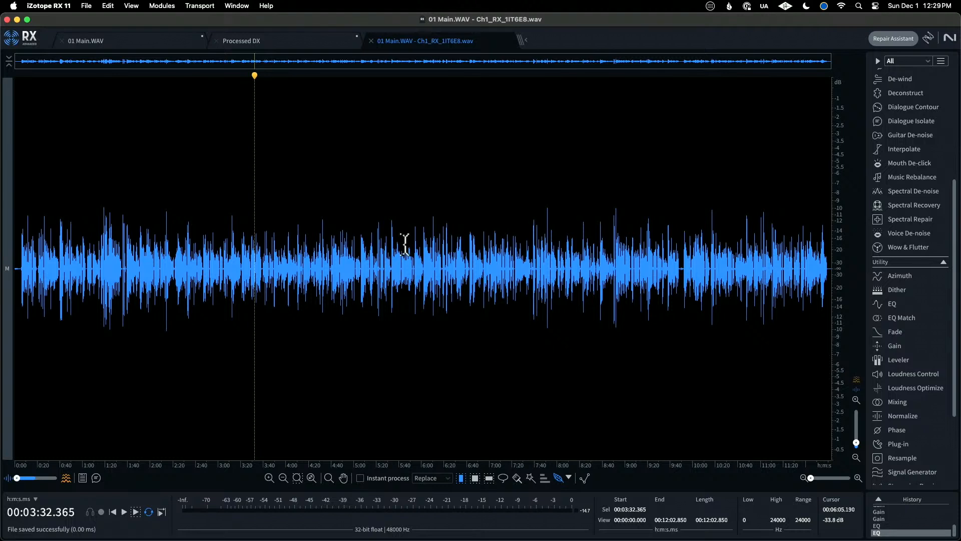
left_click(340, 187)
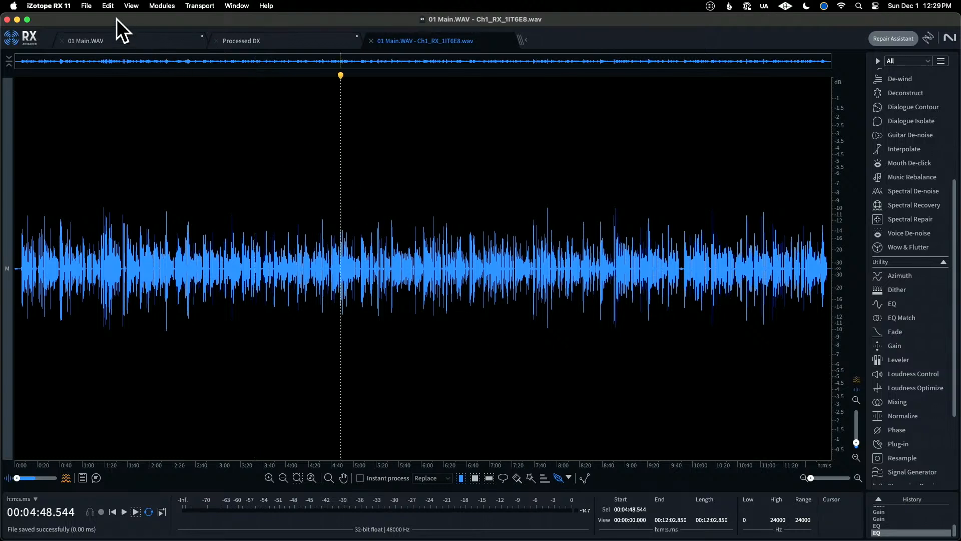
left_click(87, 6)
left_click(103, 65)
key("super+Tab")
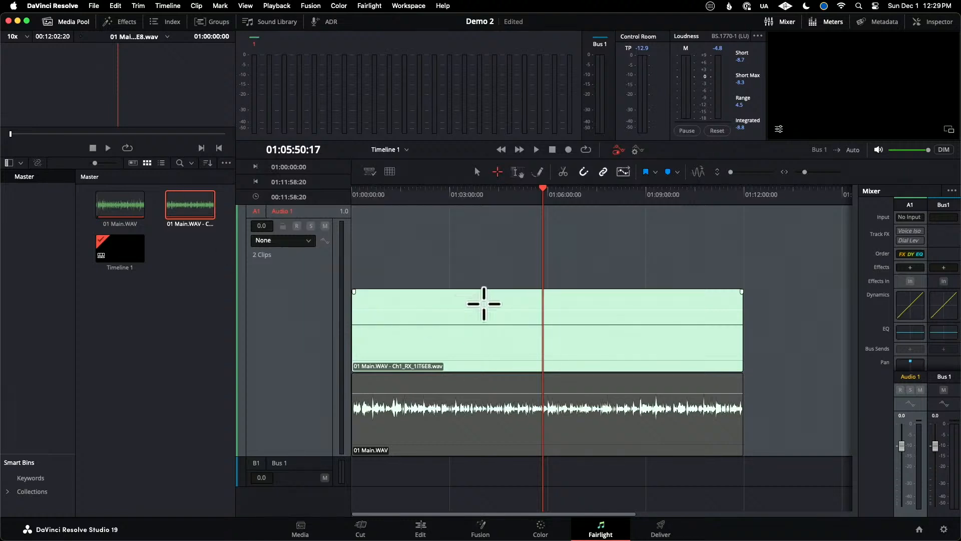
left_click(607, 302)
key("Delete")
key("super+z")
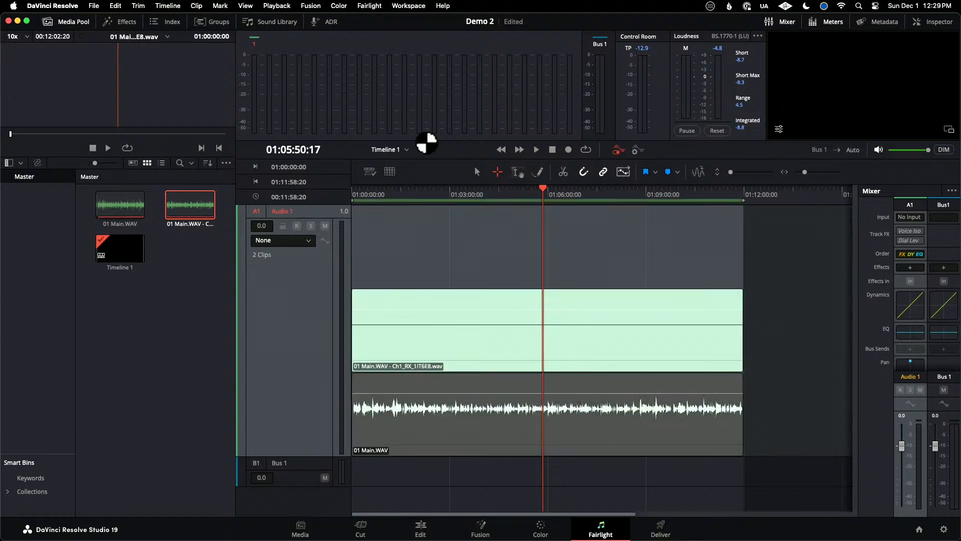
Step: With the selection tool, move the original 01 Main.WAV clip to the layer above the processed clip on Audio 1
left_click(476, 172)
left_click_drag(591, 378, 585, 243)
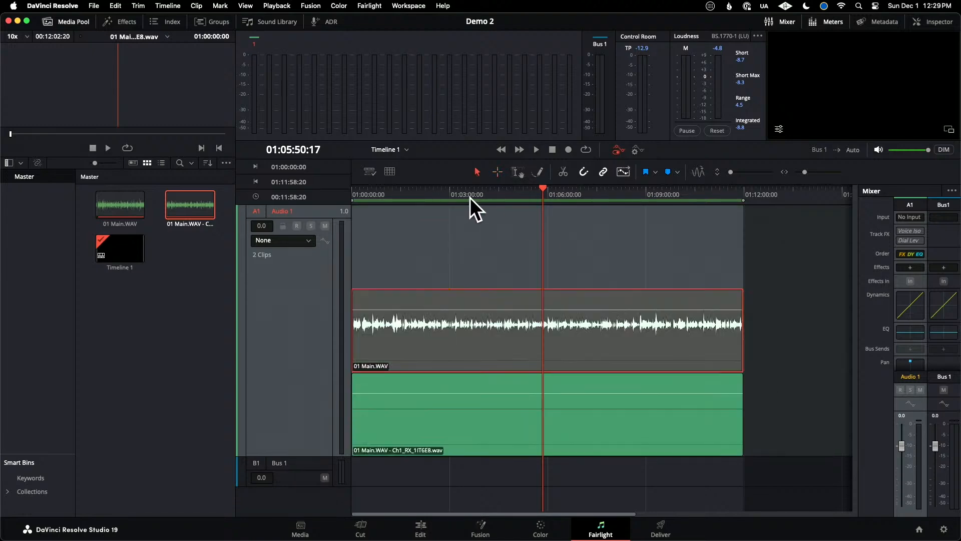
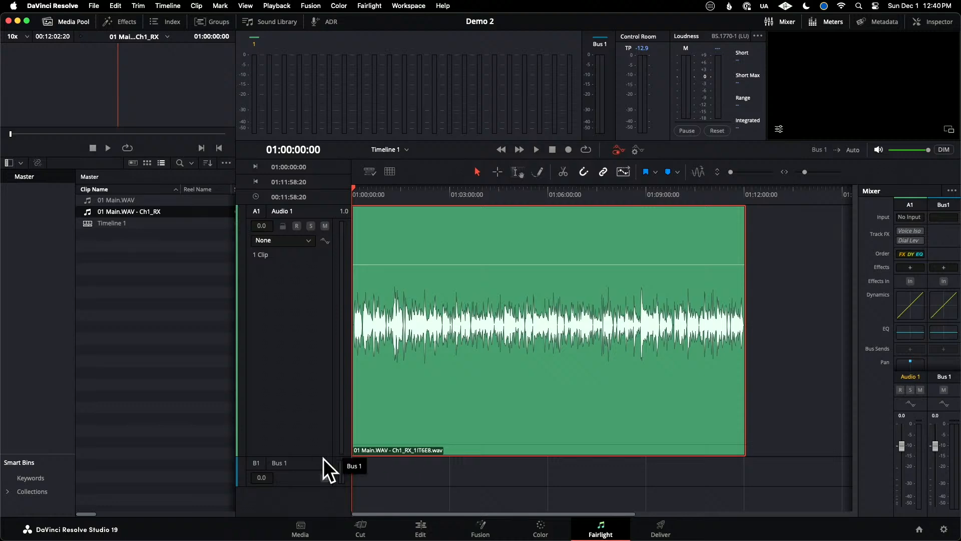
Step: Reduce the Audio 1 track height and place 01 Main.WAV at the timeline start on a new Audio 2 track
left_click_drag(323, 454, 332, 364)
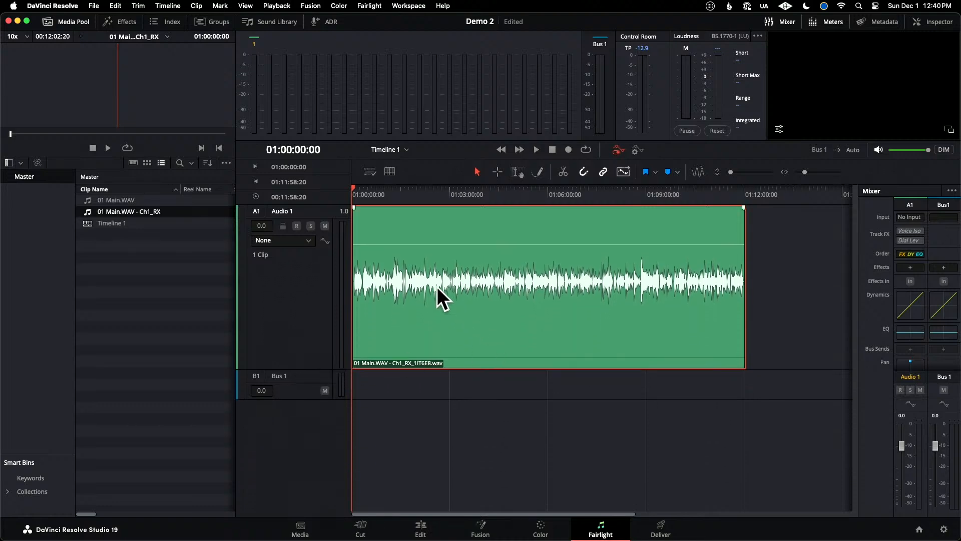
left_click_drag(134, 200, 354, 515)
left_click(337, 397)
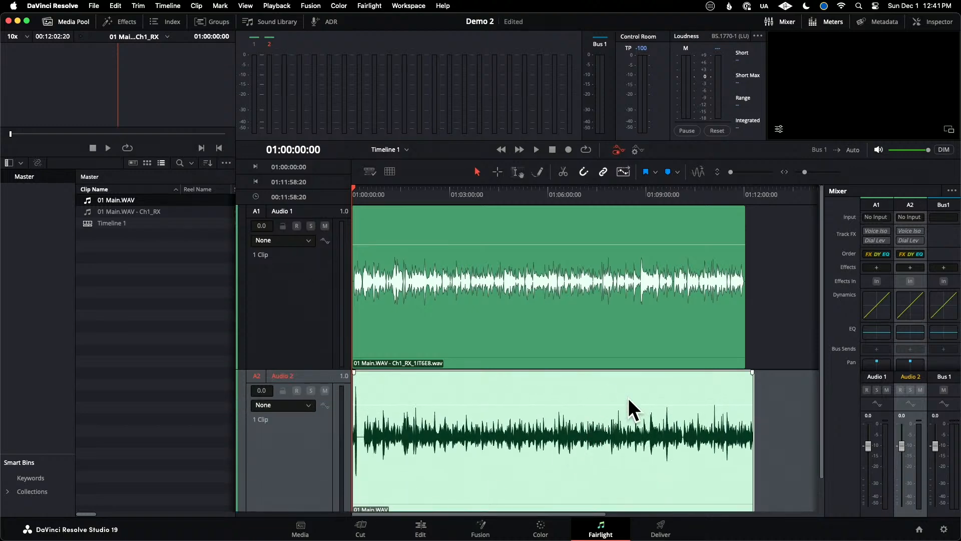
left_click(663, 380)
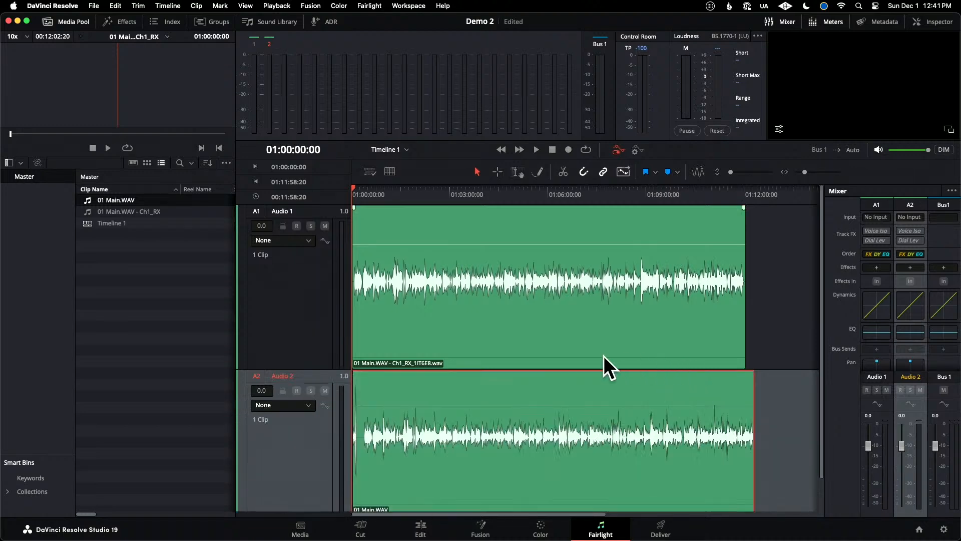
left_click_drag(311, 369, 310, 352)
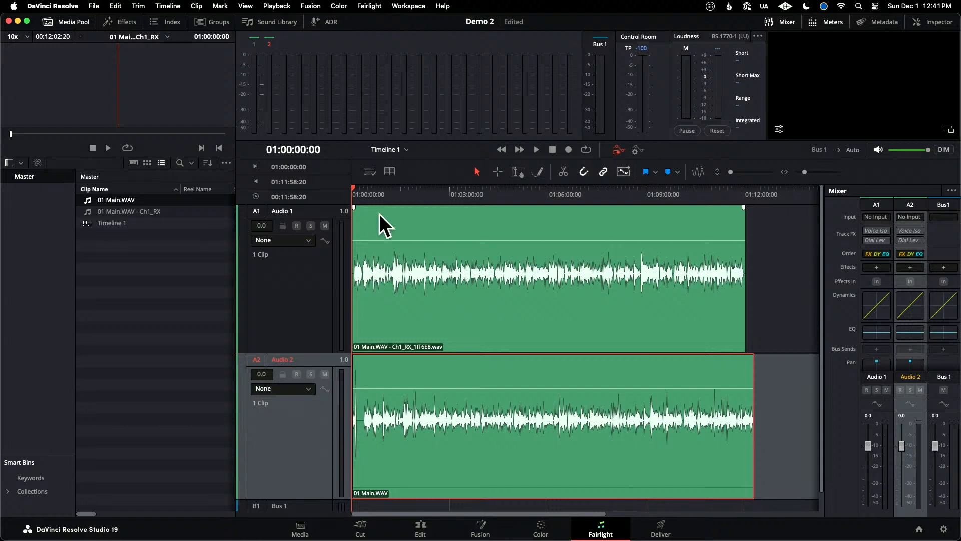
Step: Trim 01 Main.WAV on Audio 2, align it with the processed clip at the timeline start, and compare both waveforms' peaks
left_click_drag(353, 379, 363, 380)
mouse_move(426, 377)
left_mouse_down()
mouse_move(355, 382)
mouse_move(367, 393)
mouse_move(439, 370)
left_mouse_up()
left_click(364, 380)
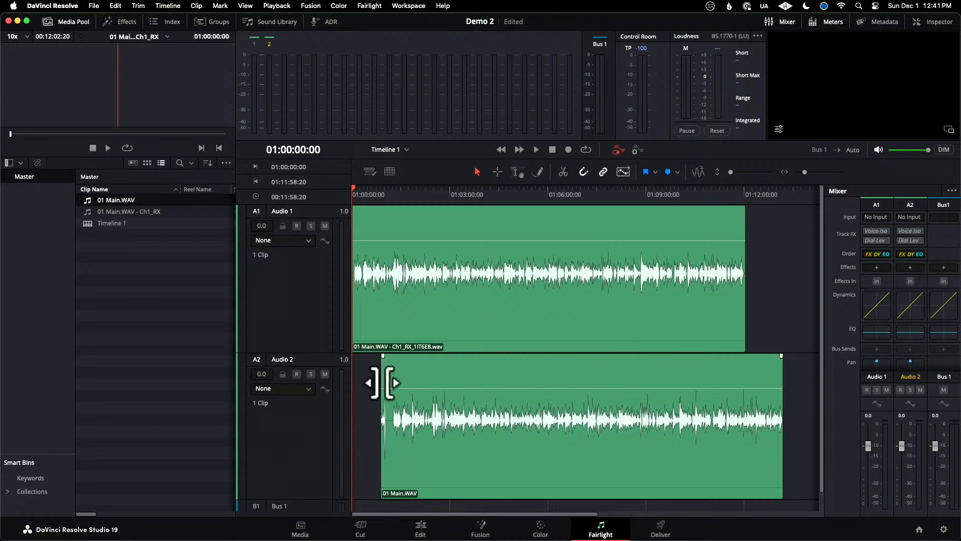
mouse_move(381, 374)
left_mouse_down()
mouse_move(393, 375)
mouse_move(374, 362)
left_mouse_up()
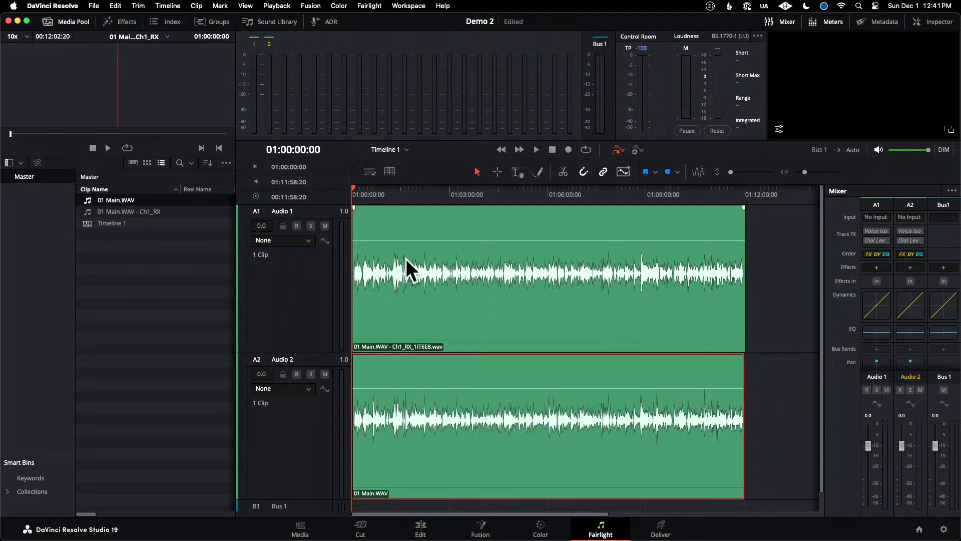
left_click(398, 194)
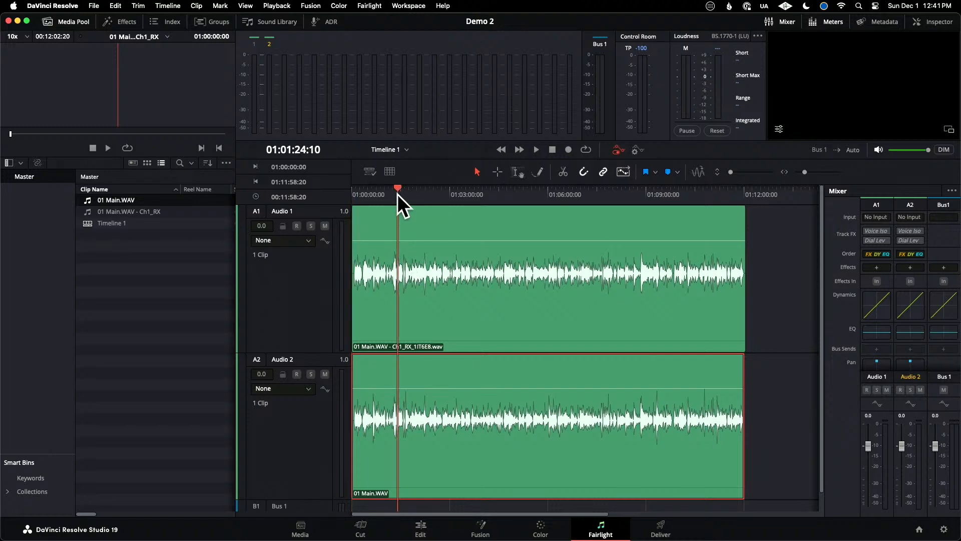
left_click(643, 198)
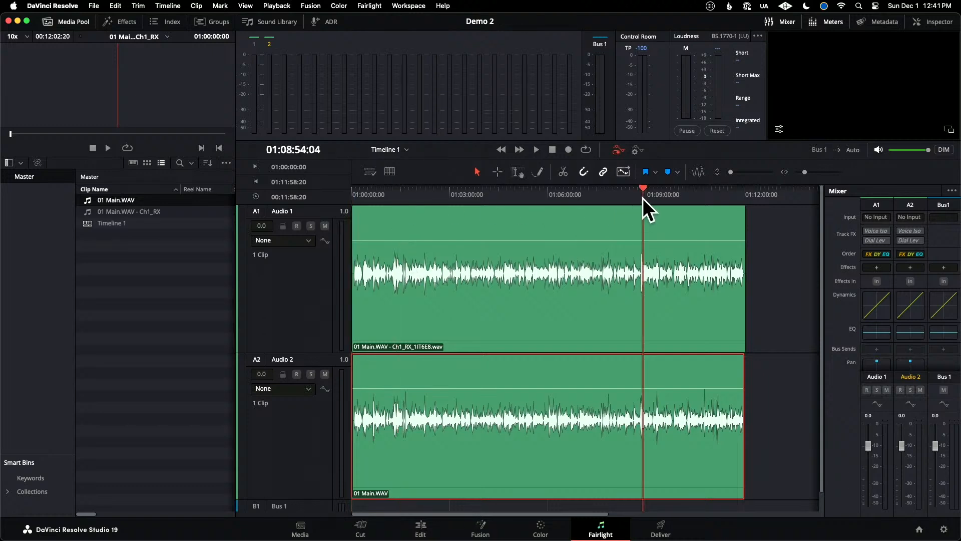
left_click(655, 197)
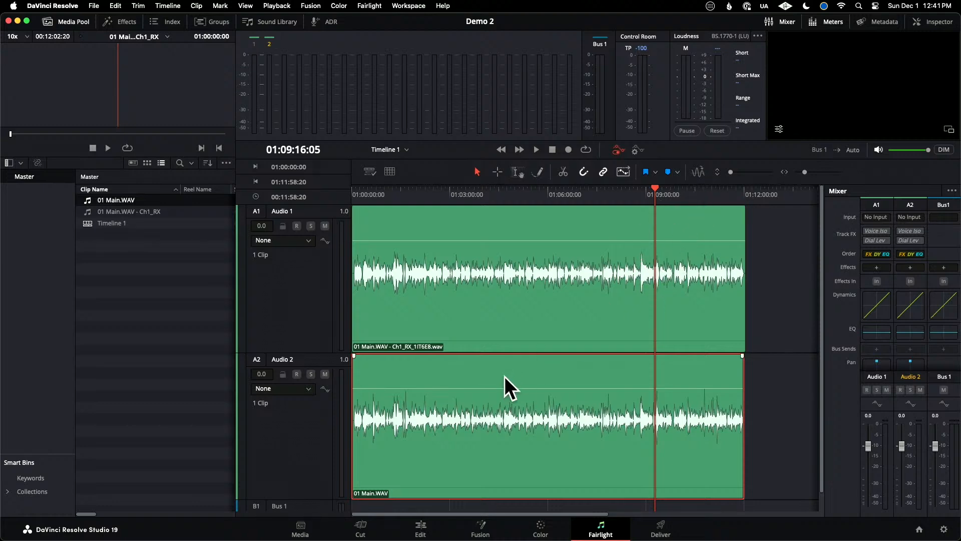
Step: Remove the comparison clip from Audio 2 and place 01 Main.WAV - Ch1_RX on Audio 1 at 01:00:00:00
key("super+z")
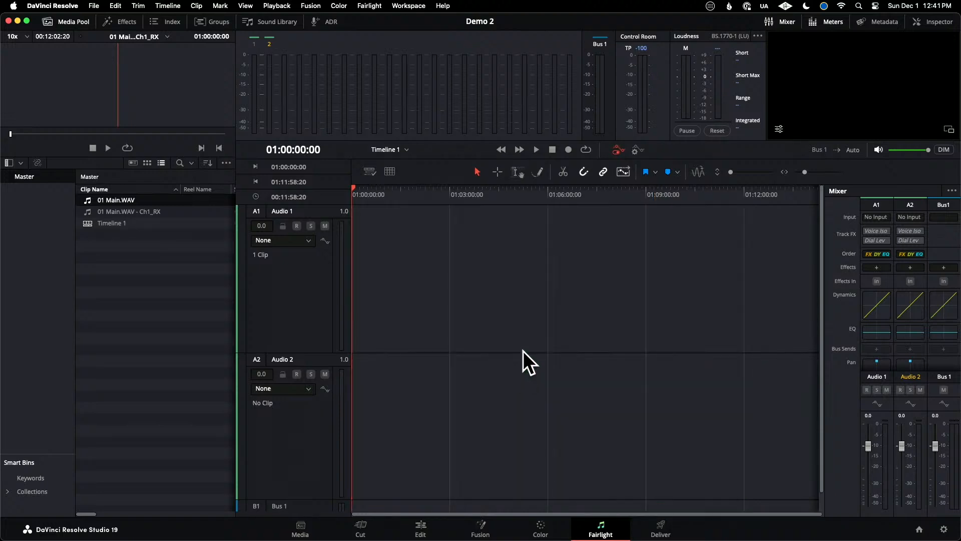
left_click_drag(120, 212, 353, 231)
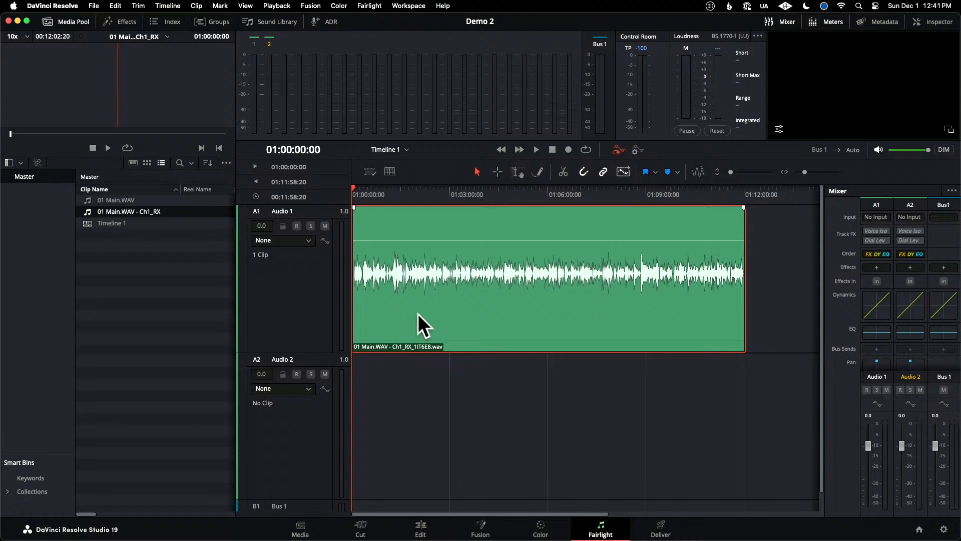
Step: Increase the Audio 1 track height and play the processed clip from about 01:00:57
left_click(388, 190)
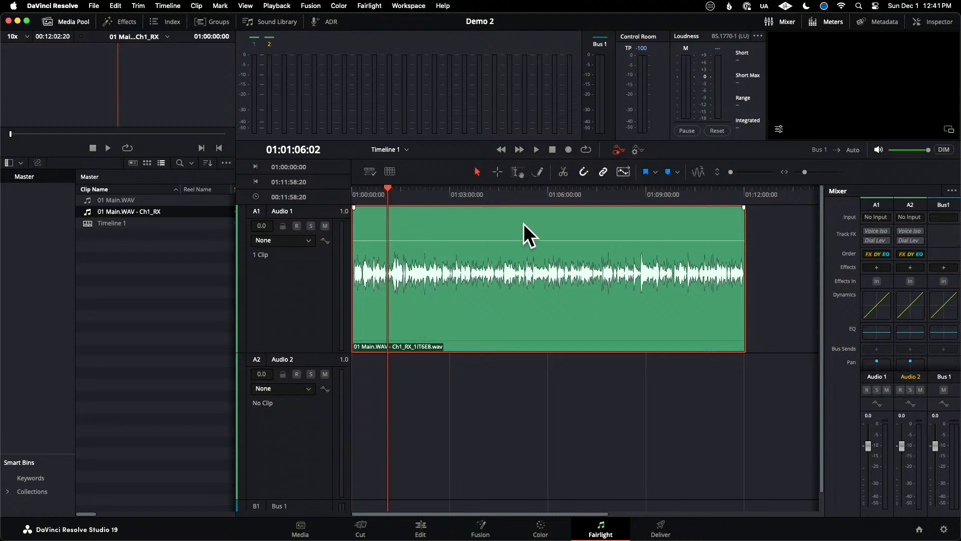
left_click_drag(804, 172, 812, 173)
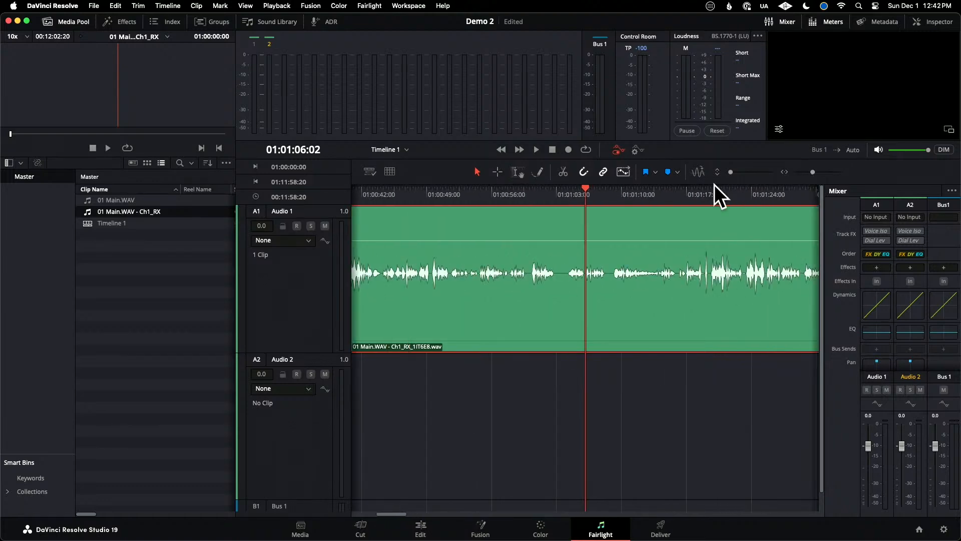
left_click(460, 194)
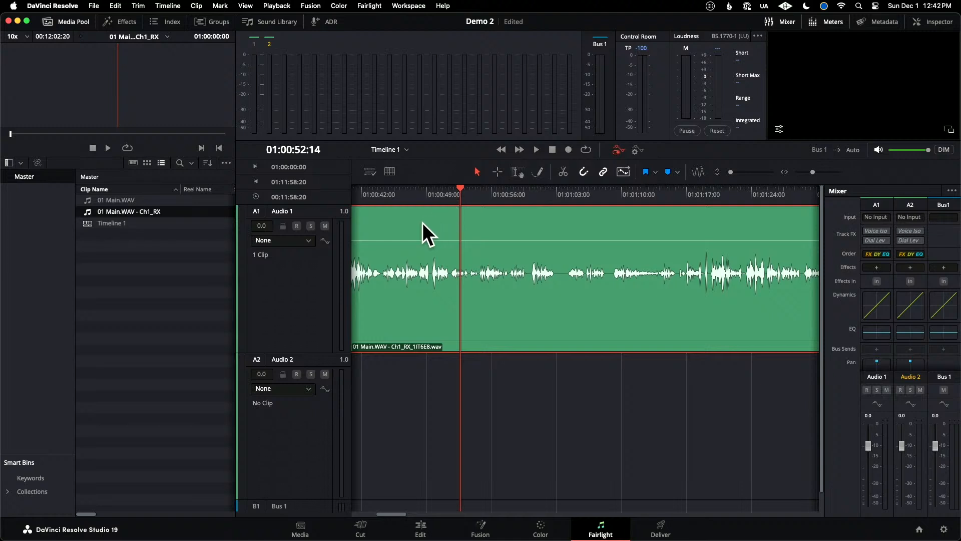
left_click_drag(321, 353, 300, 505)
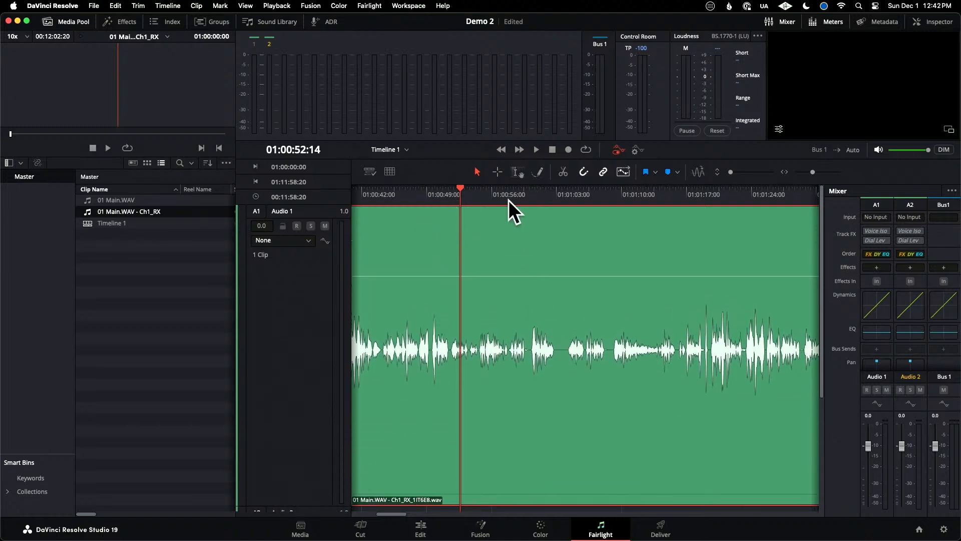
left_click_drag(522, 198, 524, 198)
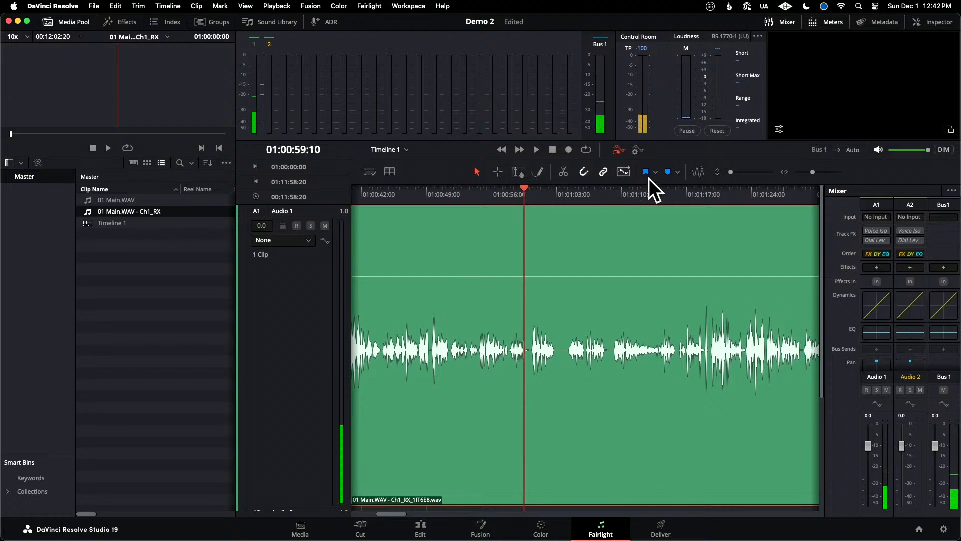
left_click_drag(812, 172, 816, 173)
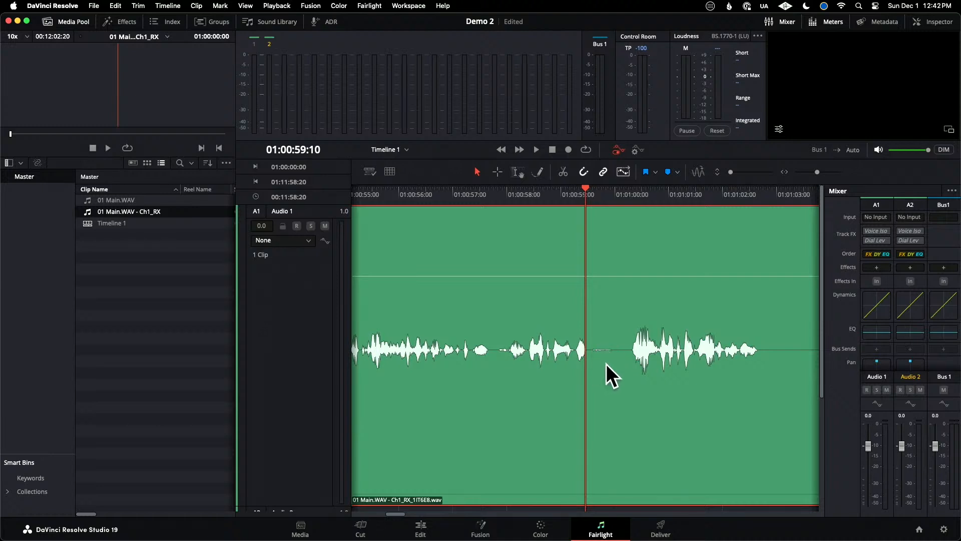
left_click(486, 193)
key("space")
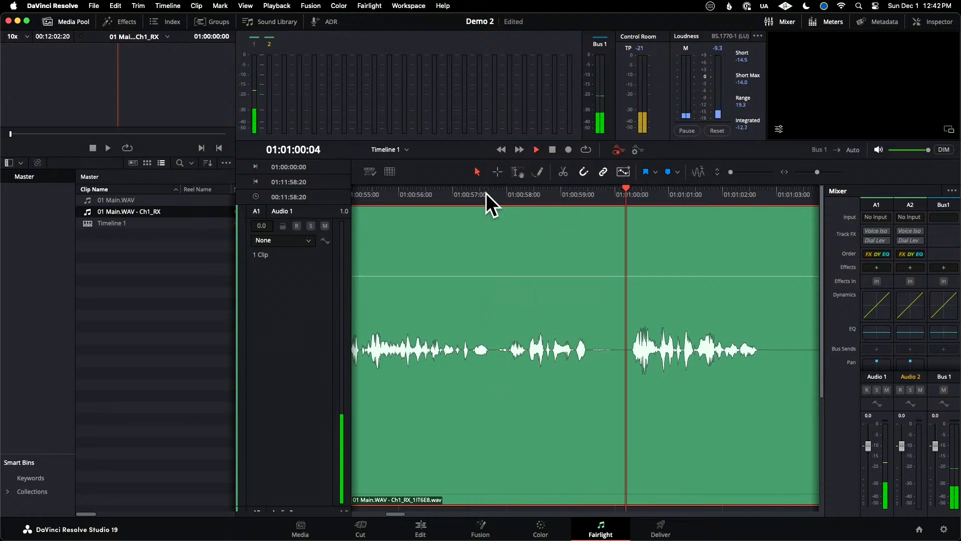
key("space")
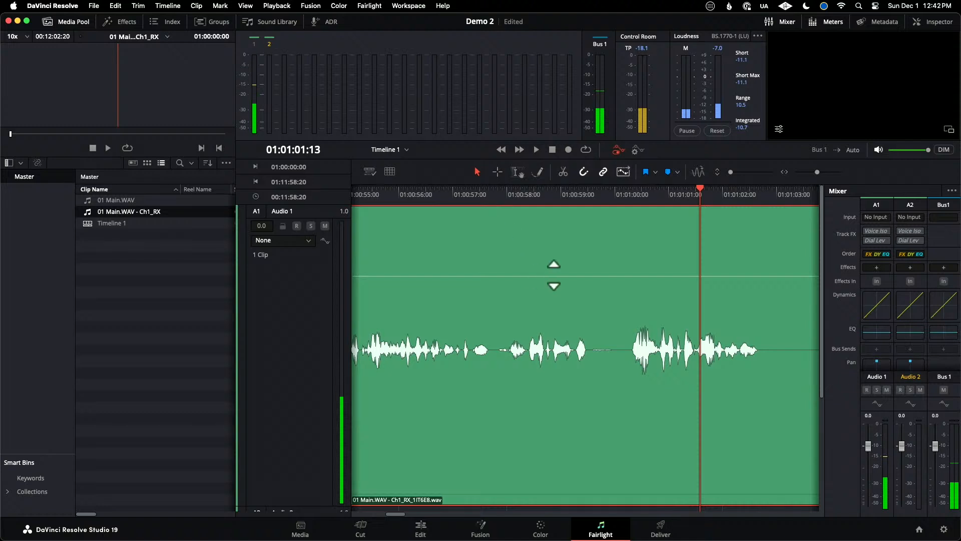
Step: Analyze the processed clip's audio levels using the ITU-R BS.1770-4 loudness standard
right_click(555, 256)
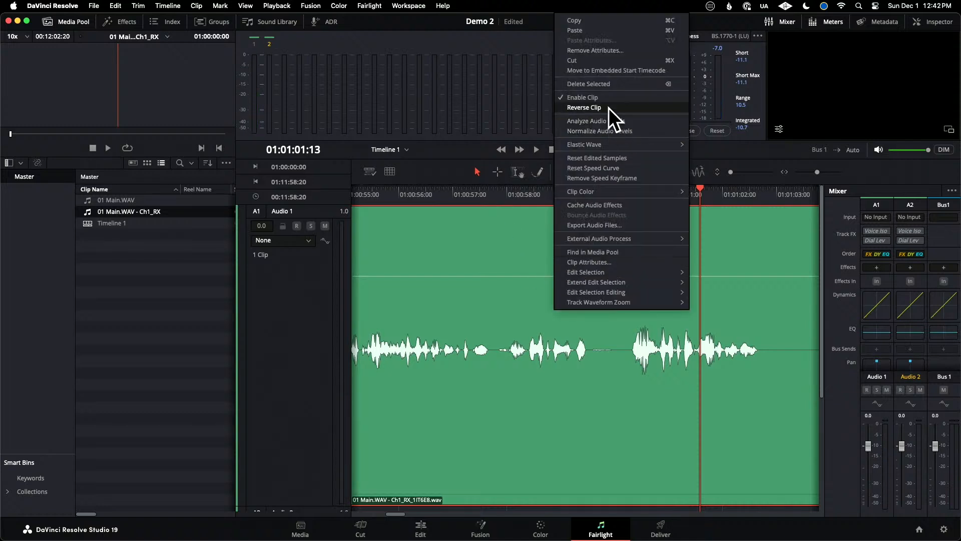
left_click(626, 121)
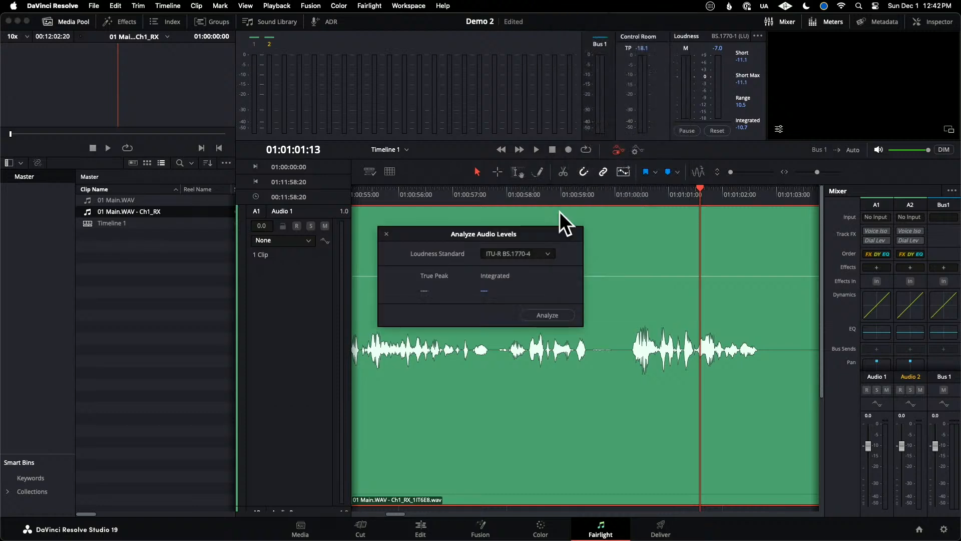
left_click(546, 314)
left_click(386, 234)
Step: Normalize the processed clip's audio with ITU-R BS.1770-4 at a target level of -1.5 dBTP and target loudness of -26 LKFS
right_click(580, 248)
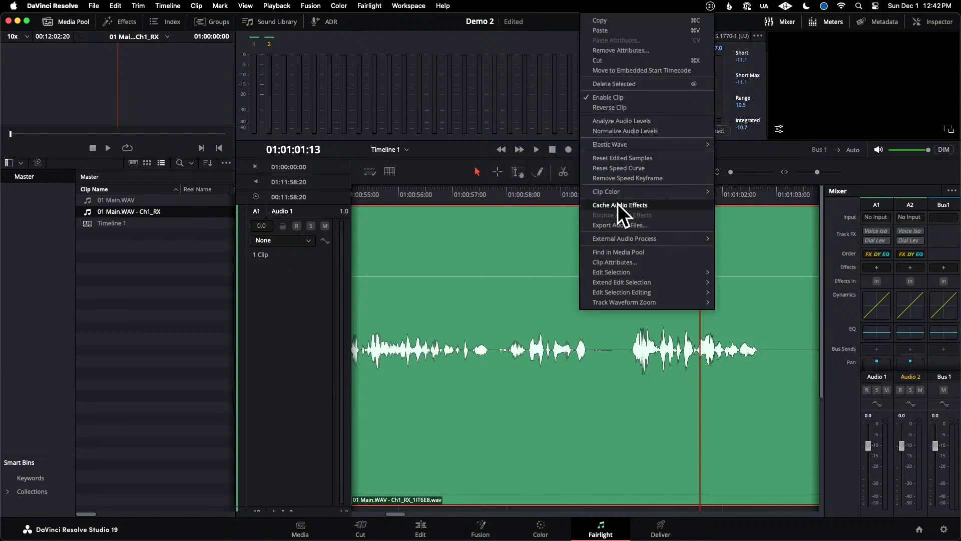
left_click(636, 133)
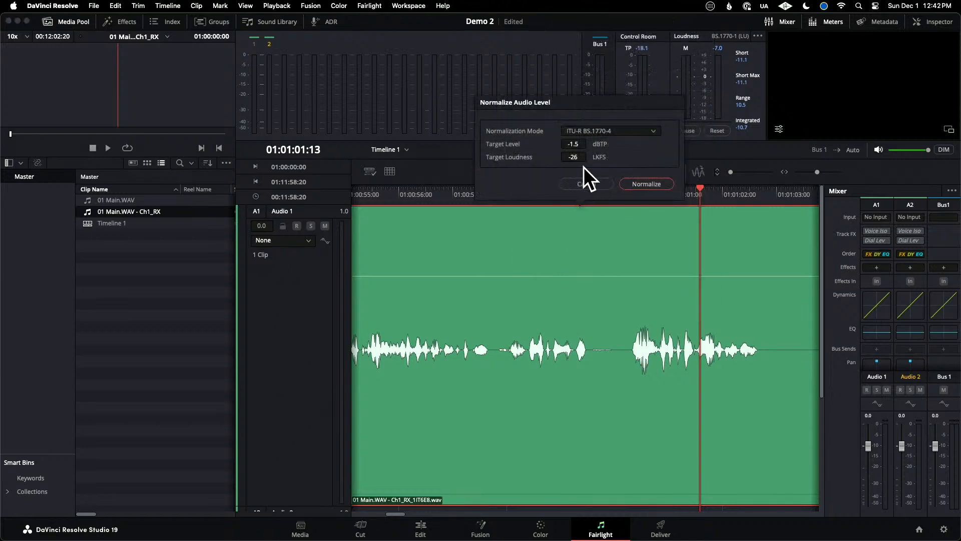
left_click(639, 182)
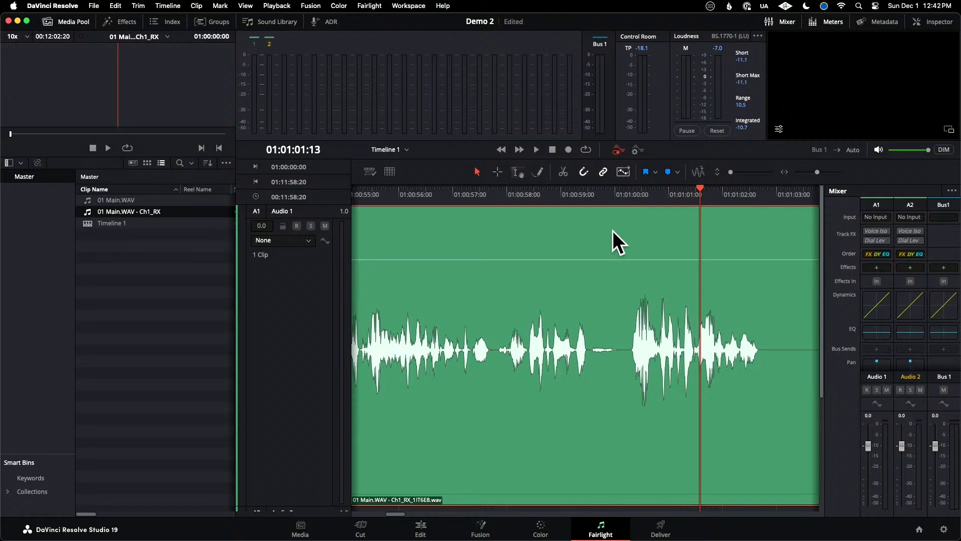
Step: Play the normalized clip from 01:00:57:17 and from 01:01:07:00 to listen for breaths between phrases
left_click(594, 194)
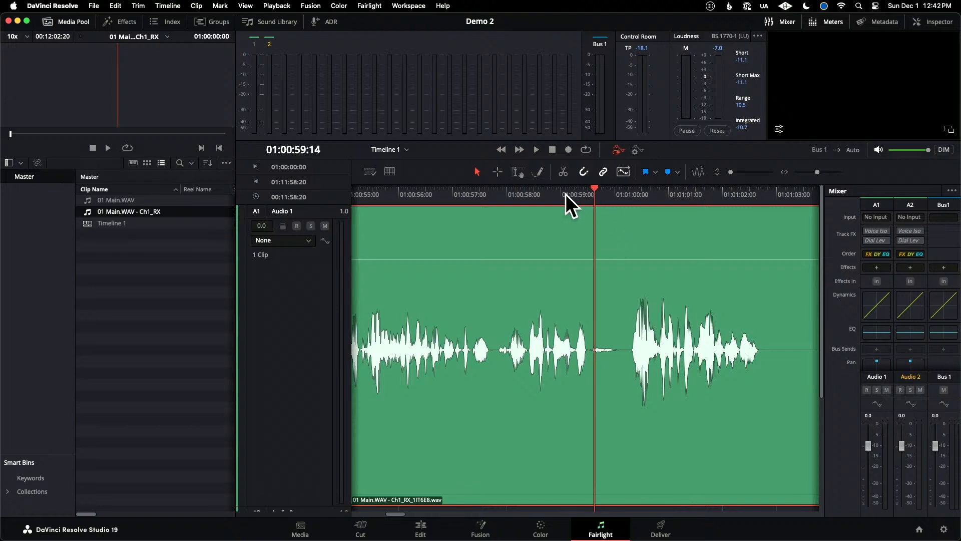
left_click(493, 189)
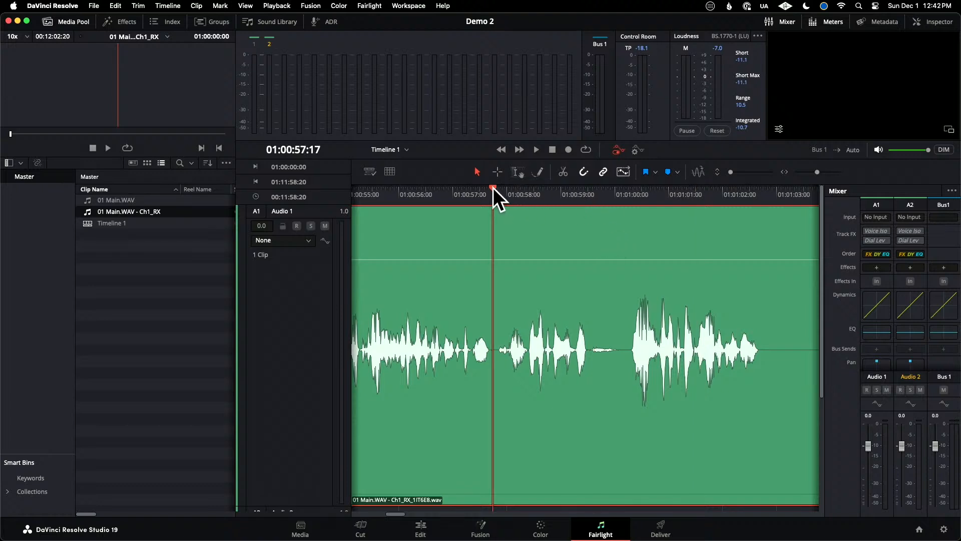
key("space")
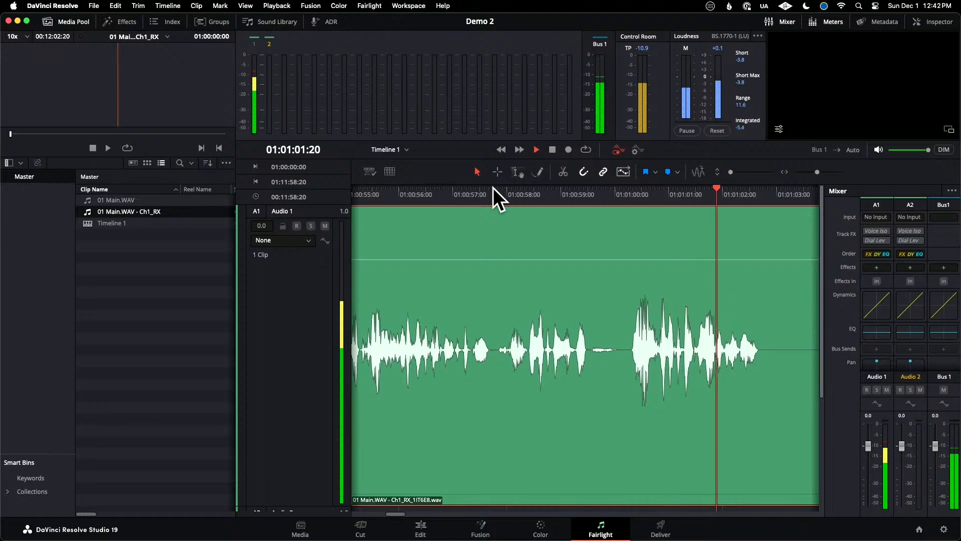
key("space")
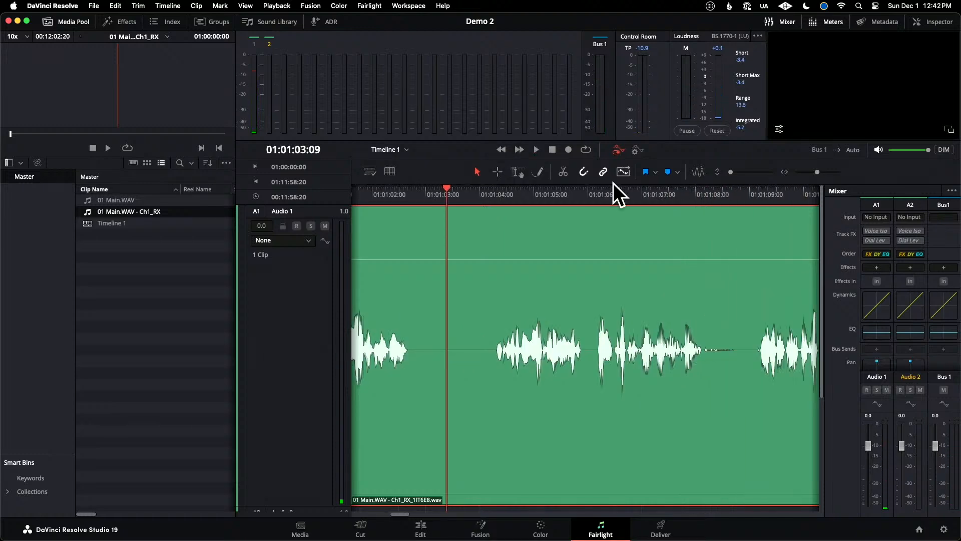
left_click(643, 194)
key("space")
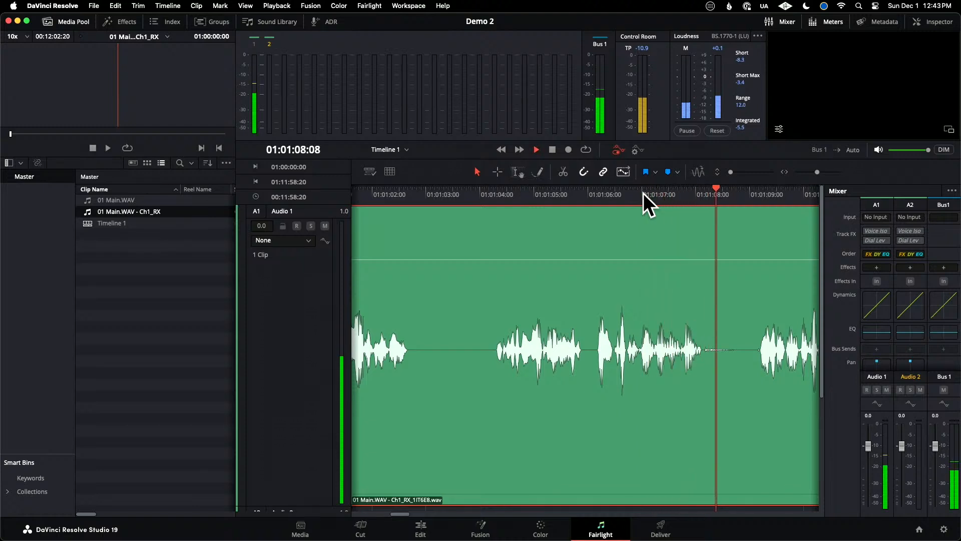
key("space")
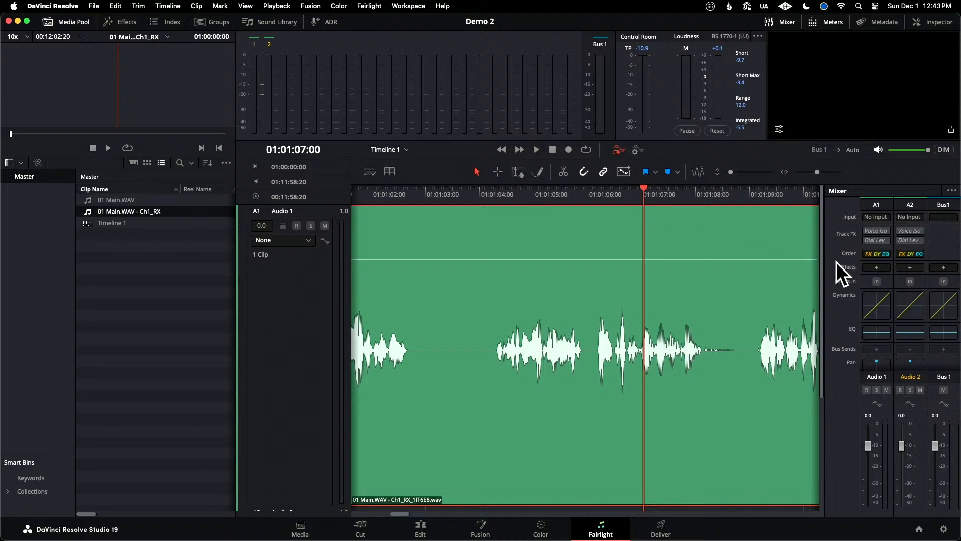
Step: Add the RX 11 Breath Control VST restoration effect to Audio 1 and move its window off the timeline waveform
left_click(877, 268)
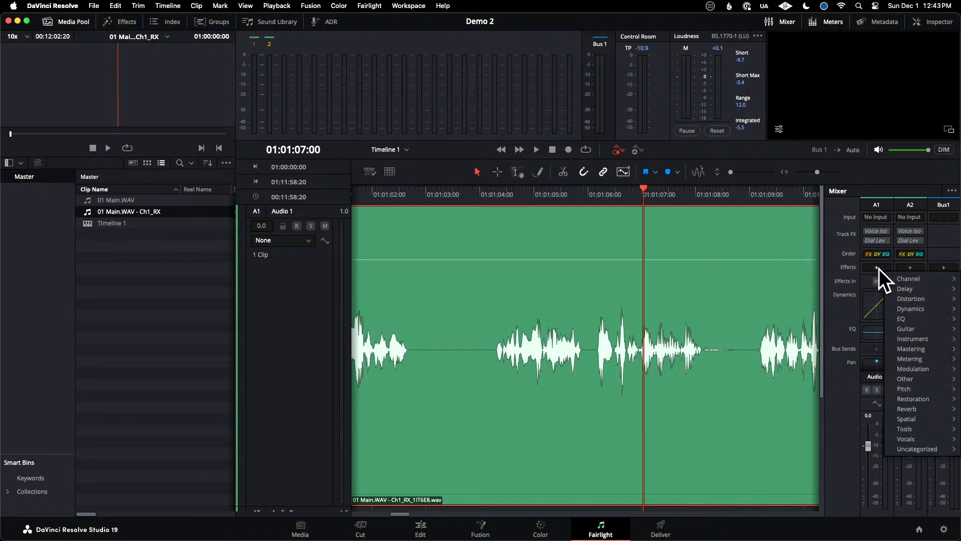
mouse_move(926, 431)
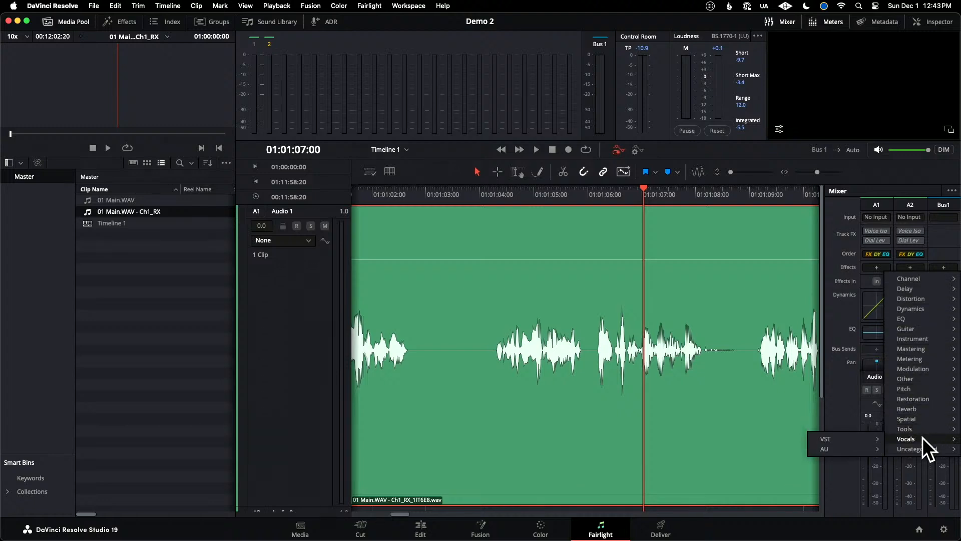
mouse_move(918, 399)
mouse_move(846, 409)
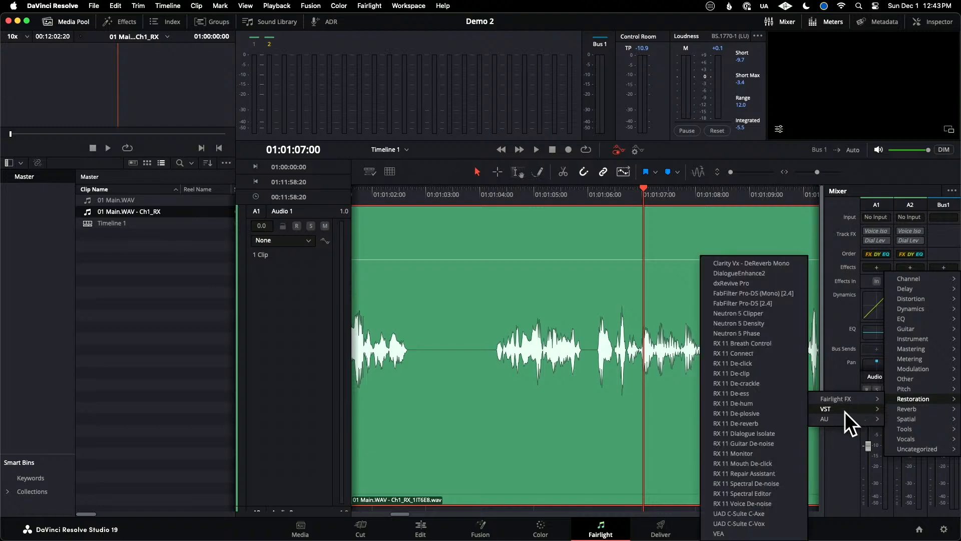
left_click(752, 343)
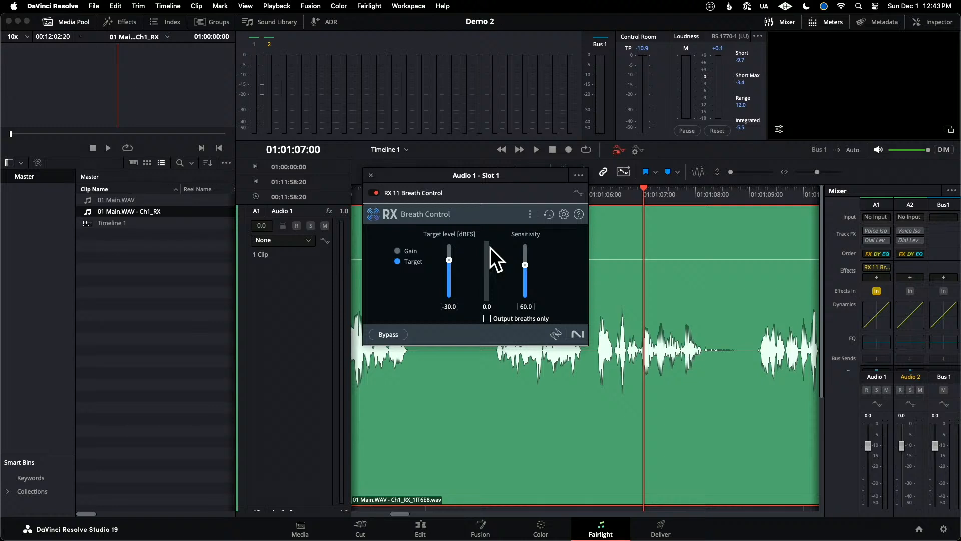
left_click_drag(490, 181, 204, 178)
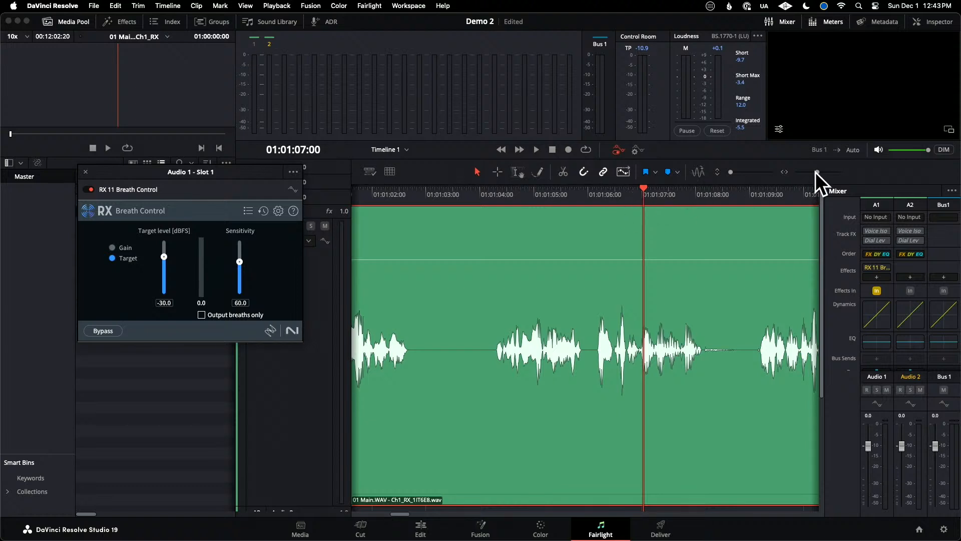
Step: Range-select the Audio 1 clip from 01:00:58:16 to about 01:01:01 and play it in a loop
left_click_drag(815, 173, 821, 173)
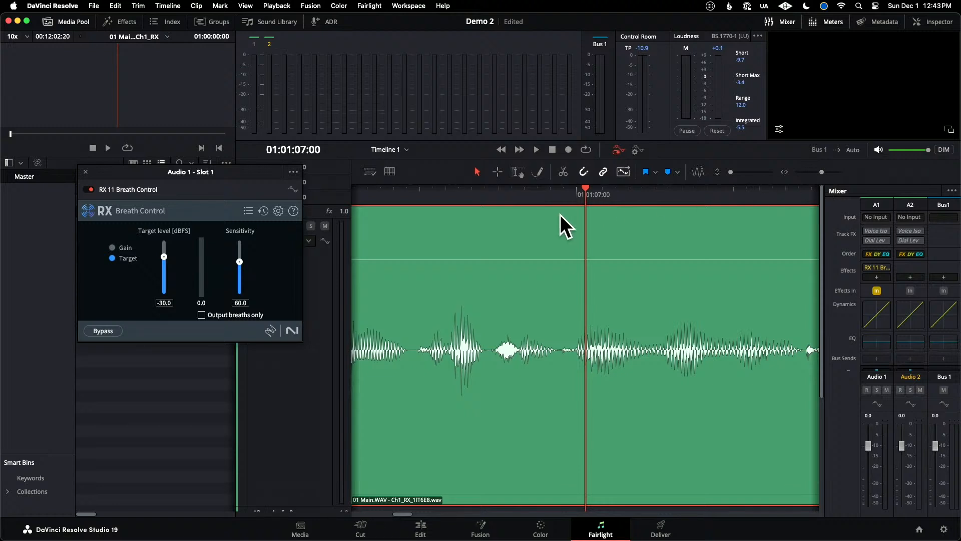
left_click_drag(822, 173, 818, 171)
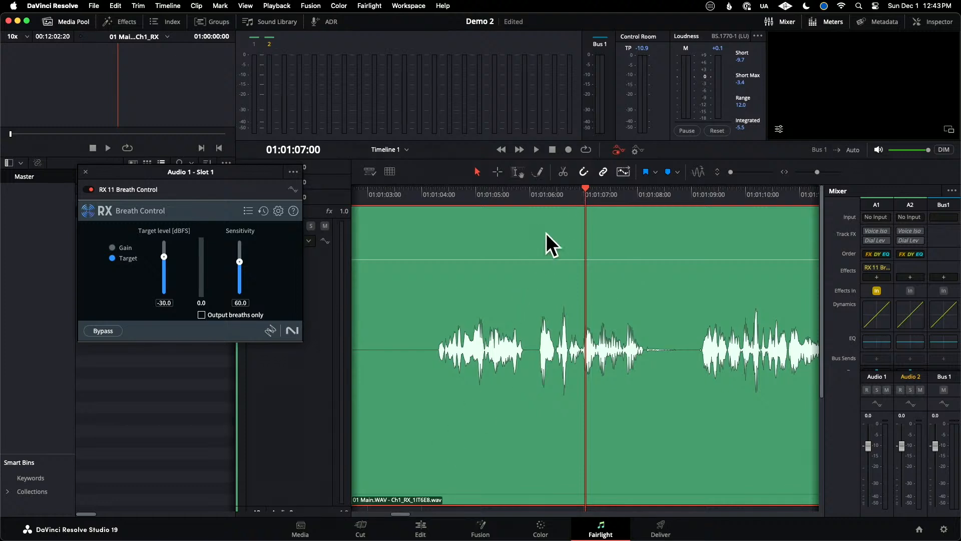
left_click_drag(815, 173, 815, 171)
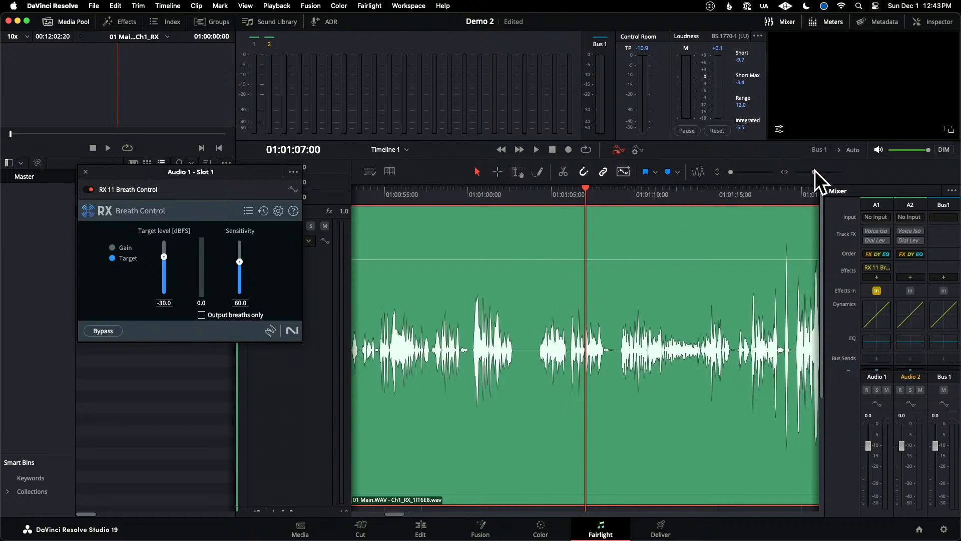
left_click(446, 196)
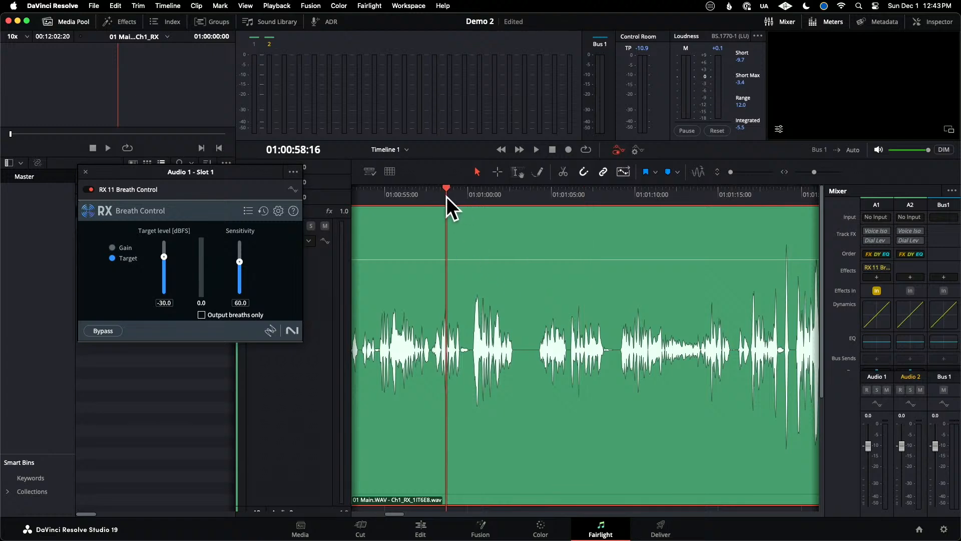
left_click(497, 171)
left_click_drag(446, 245, 490, 249)
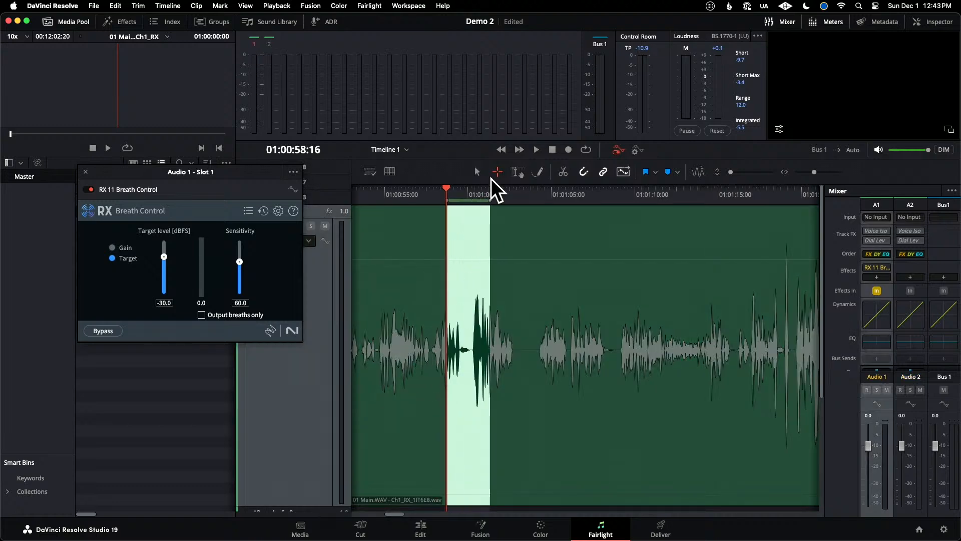
left_click(585, 149)
key("space")
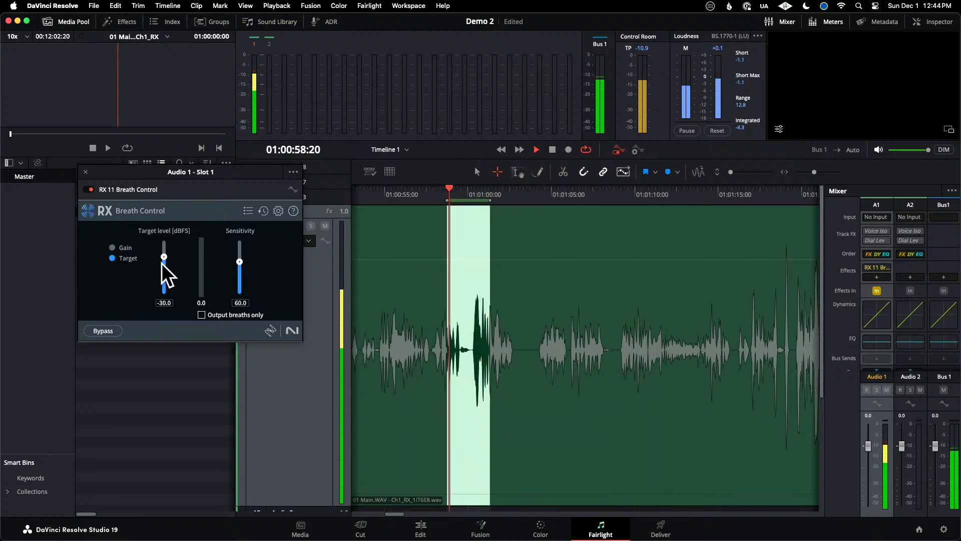
Step: Set Breath Control's target level to -50.9 dBFS and briefly audition the breaths only
left_click_drag(162, 263, 164, 267)
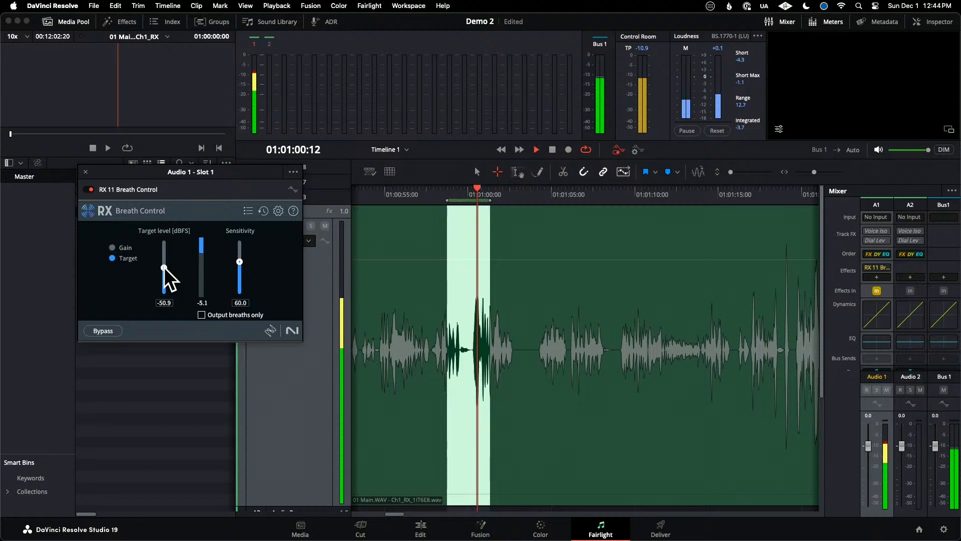
left_click(208, 312)
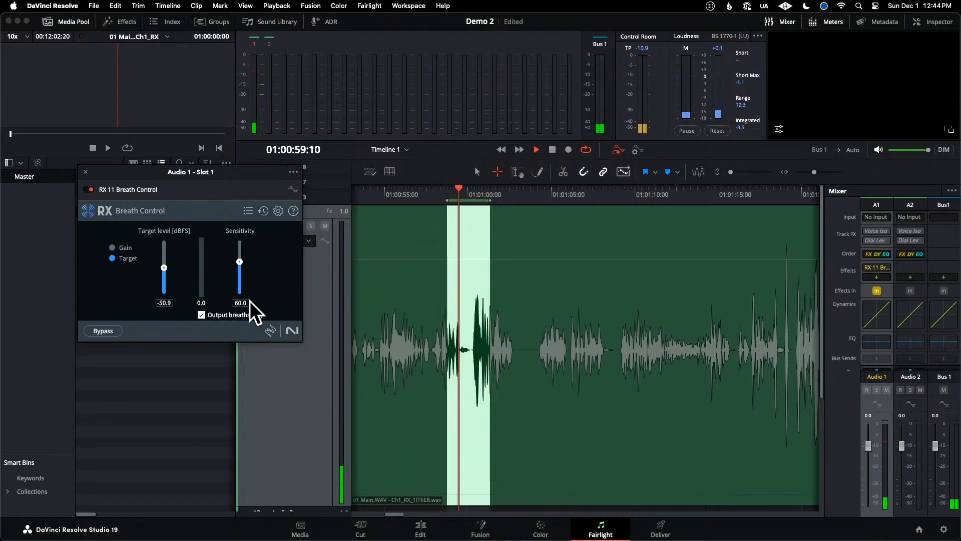
left_click(201, 314)
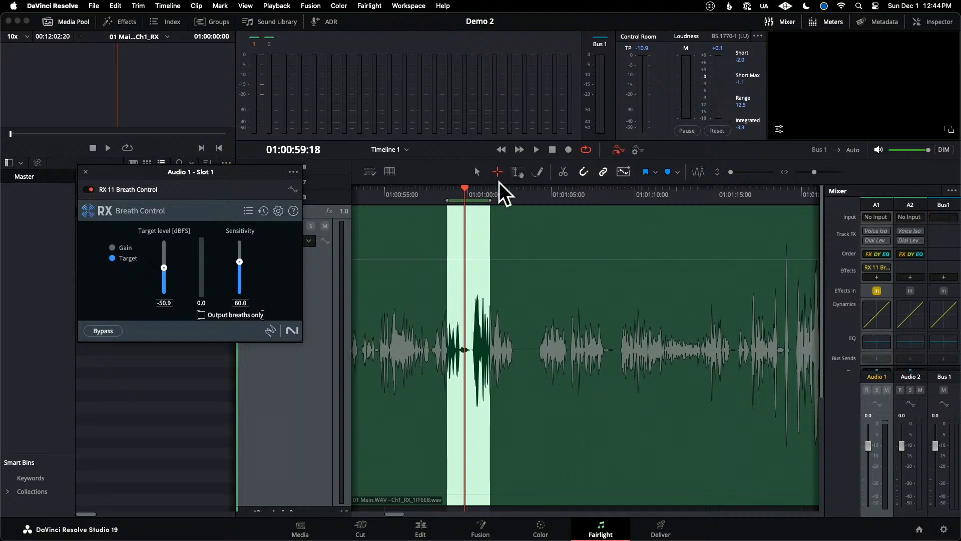
Step: Clear the range selection on the clip and reduce the height of the Audio 1 track
left_click(593, 242)
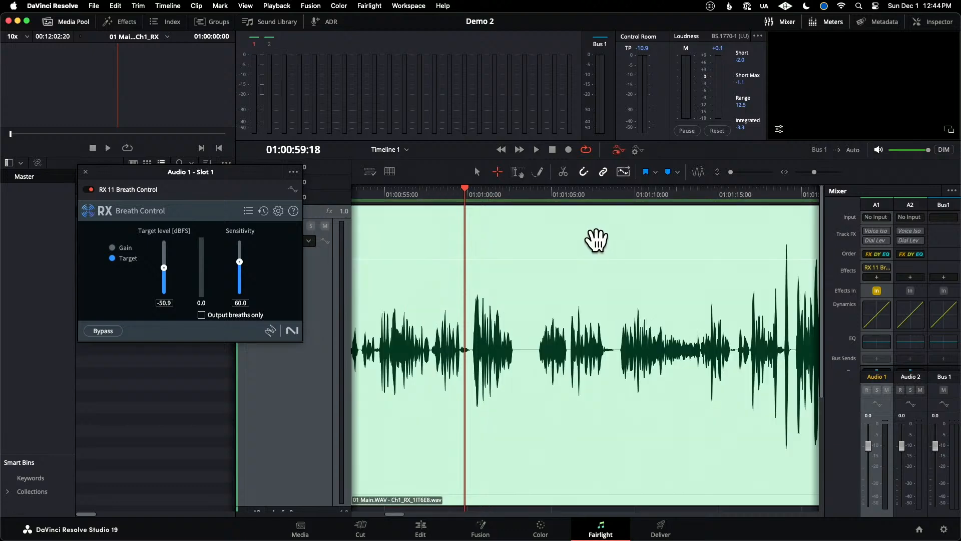
left_click(597, 242)
left_click(597, 242)
left_click_drag(292, 505, 300, 365)
left_click(592, 459)
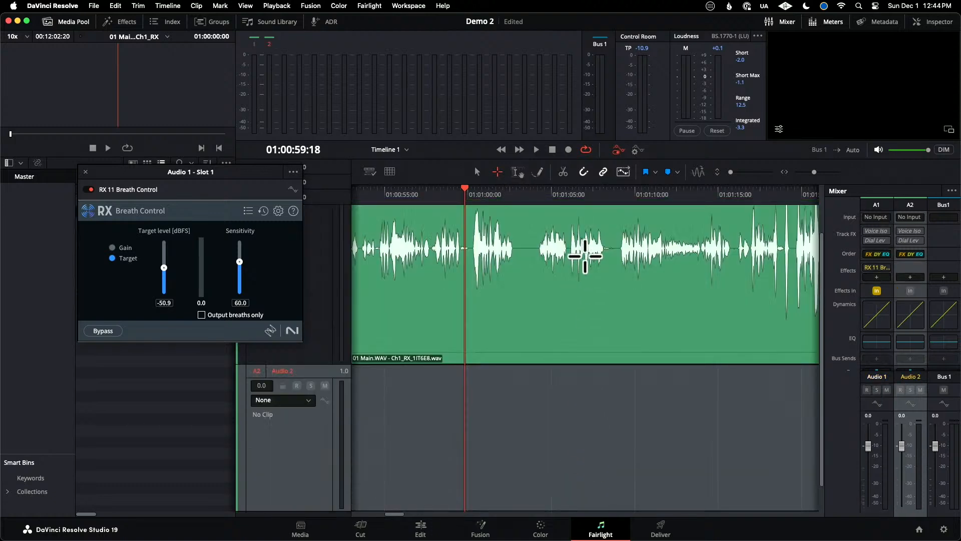
Step: Loop the passage from about 01:01:07 to 01:01:09 and compare Breath Control bypassed and active
left_click_drag(590, 215, 626, 222)
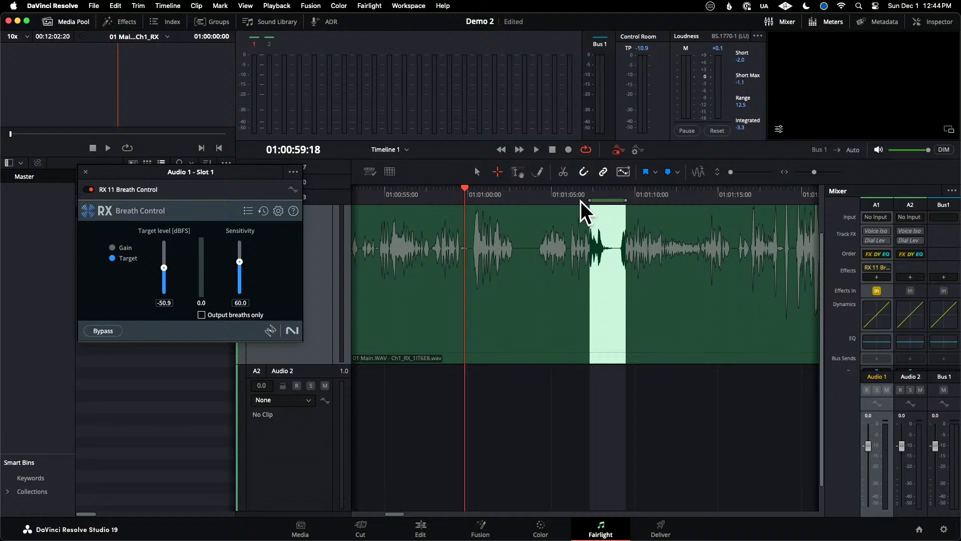
left_click(480, 172)
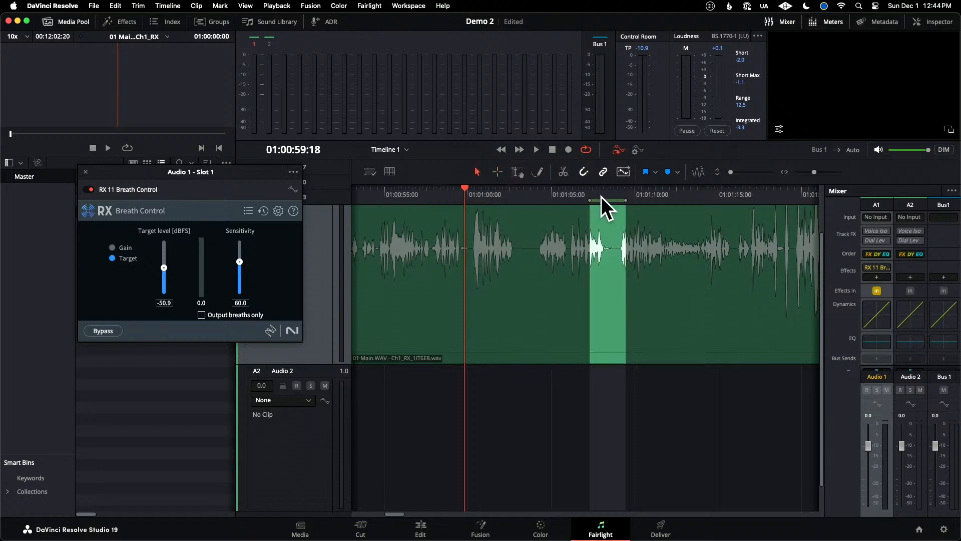
left_click(592, 200)
key("space")
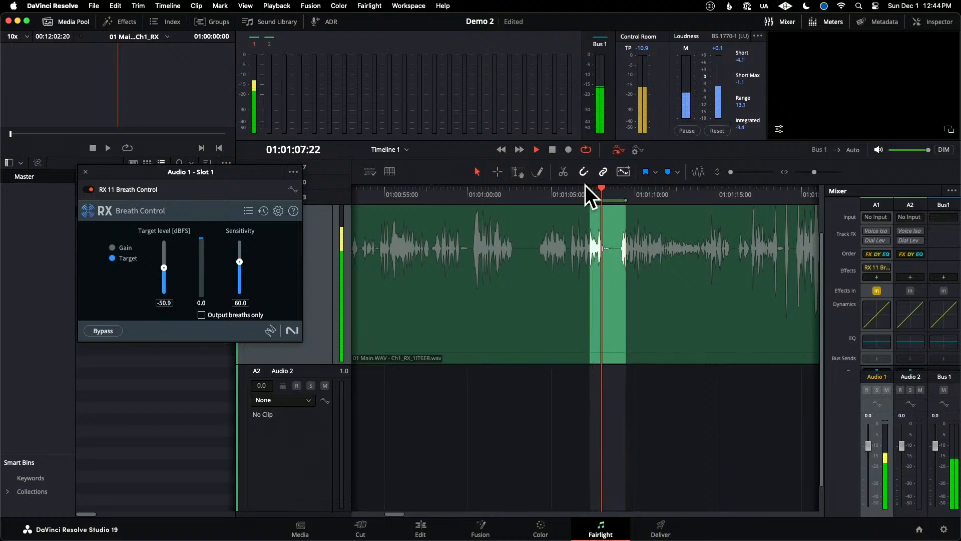
left_click(107, 330)
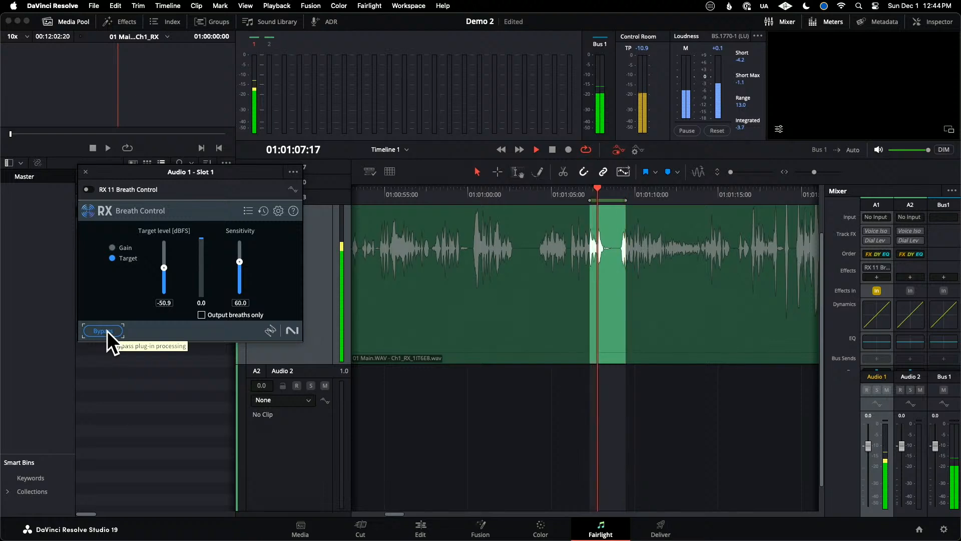
left_click(107, 330)
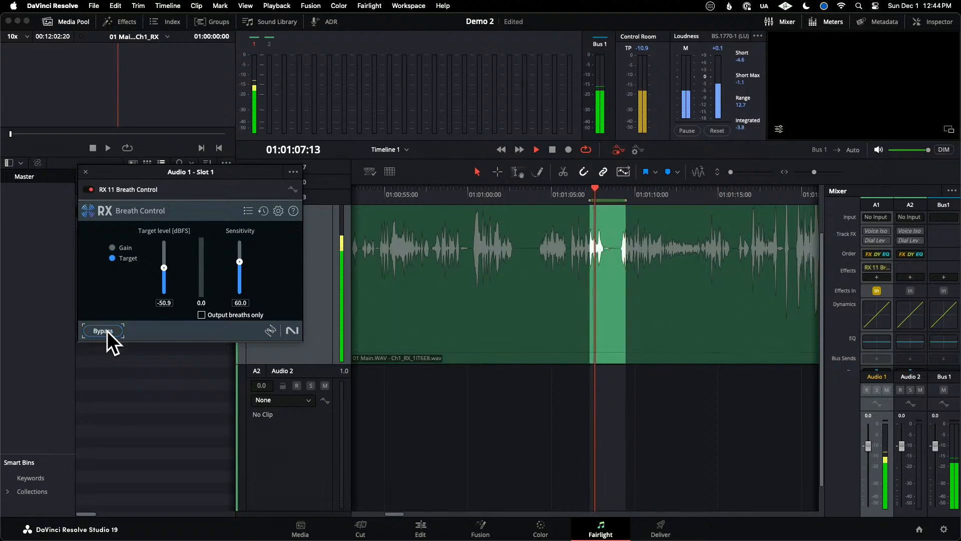
key("space")
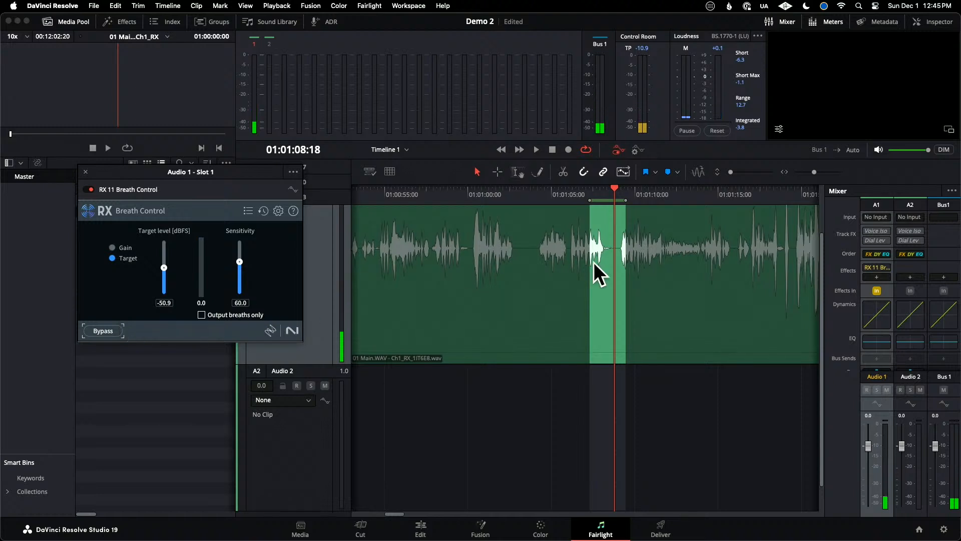
Step: Move the playhead to 01:01:15:00 and select the entire Audio 1 clip as a range
left_click(787, 385)
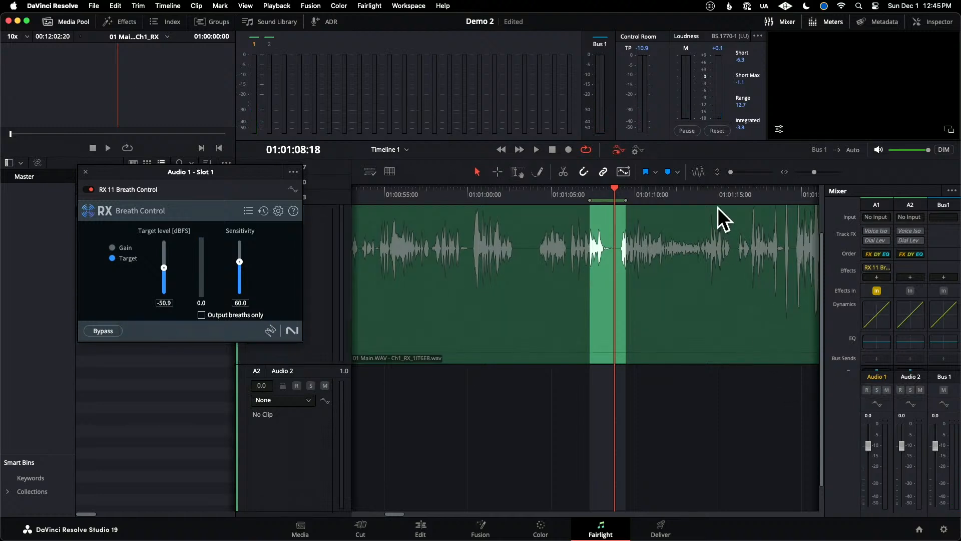
left_click(719, 191)
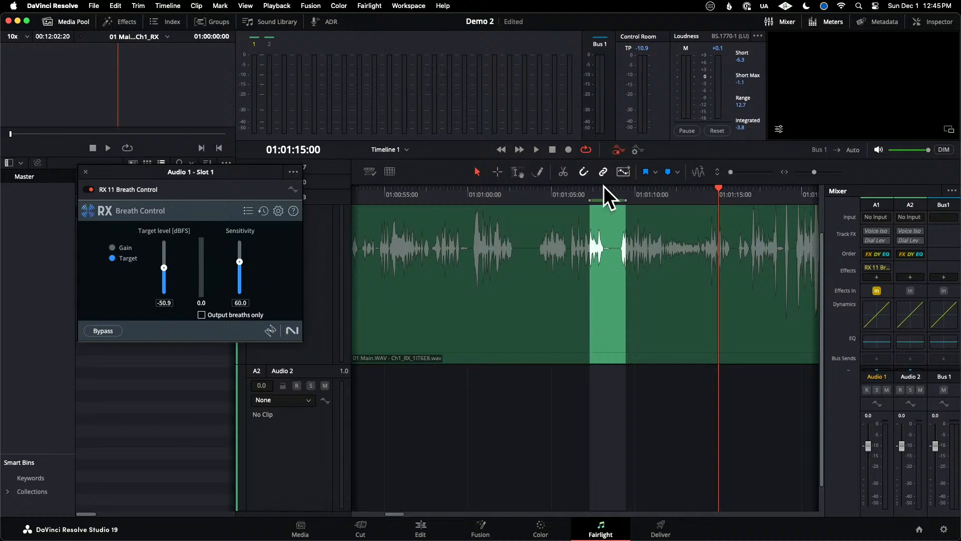
left_click(497, 172)
left_click(505, 305)
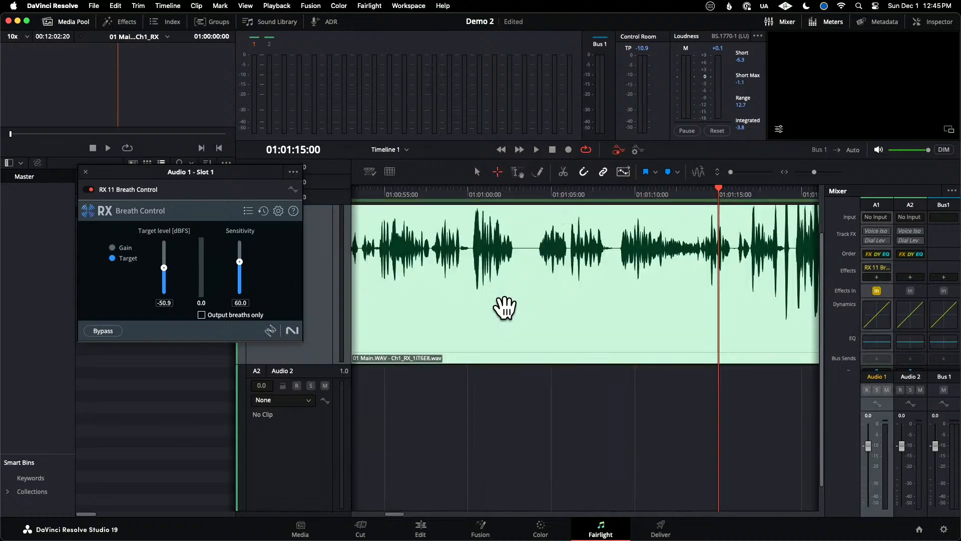
Step: Close and reopen Audio 1's Breath Control effect, set its target level to -55.7 dBFS and save the project
left_click(86, 172)
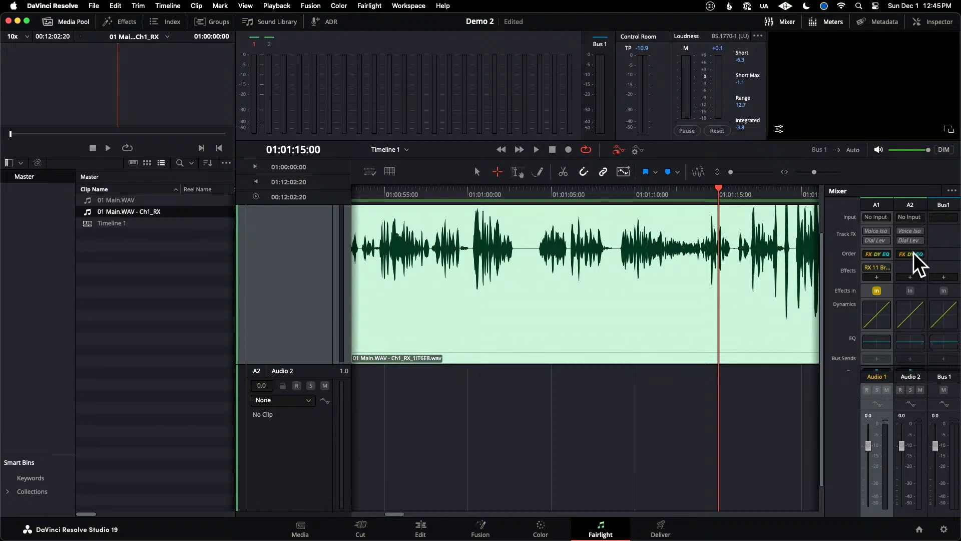
left_click(875, 268)
left_click(875, 268)
left_click(876, 268)
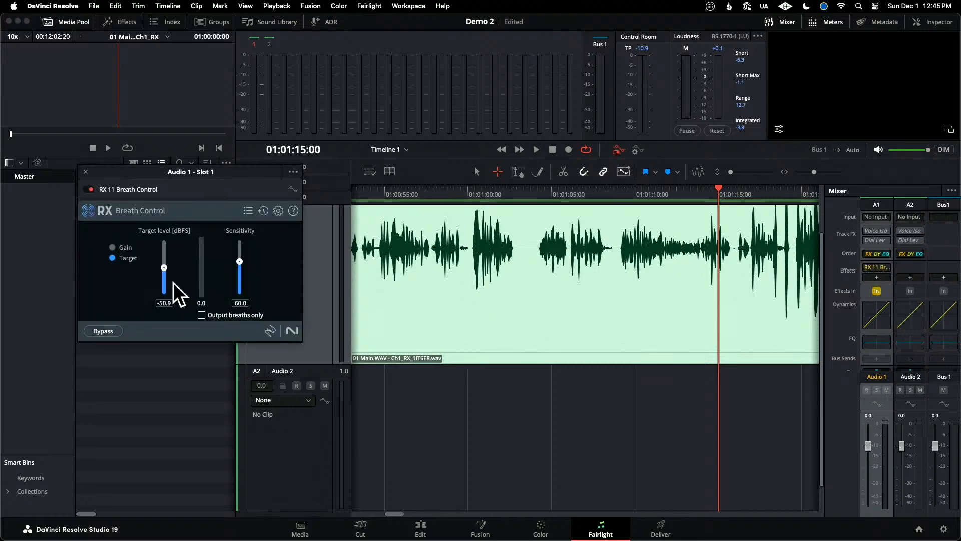
left_click_drag(164, 269, 165, 272)
key("super+s")
Step: Play the clip from about 01:01:18 and 01:01:21 to check how the breaths between phrases are reduced
left_click(766, 190)
key("space")
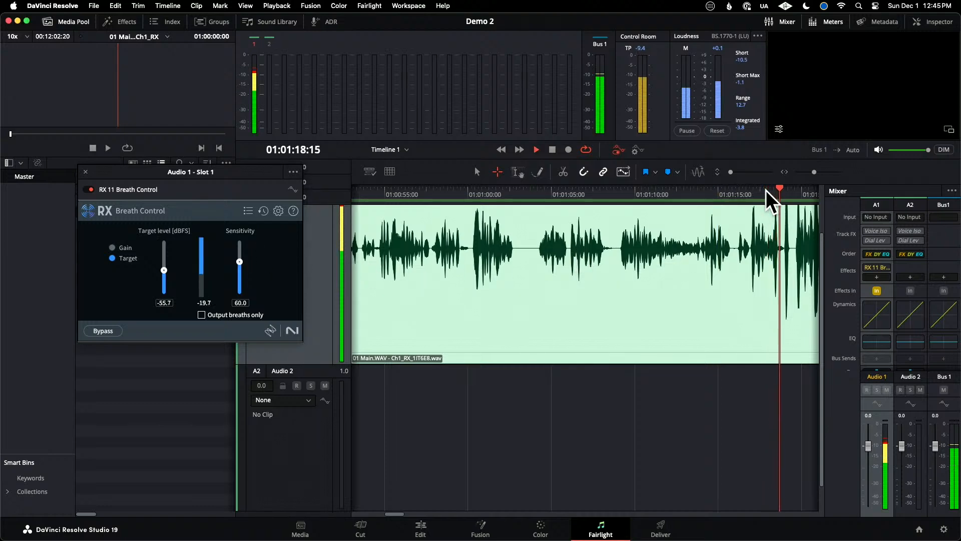
key("space")
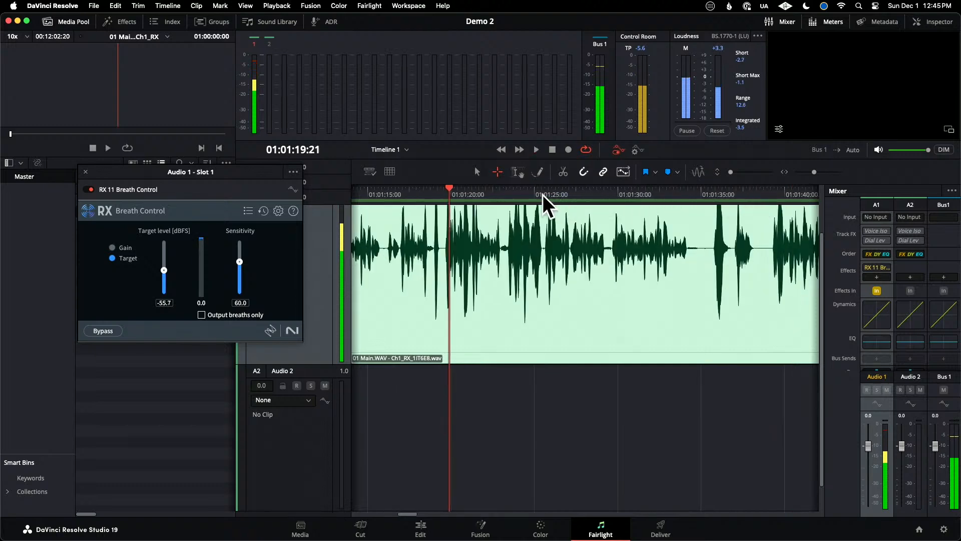
scroll(351, 320, "up", 3)
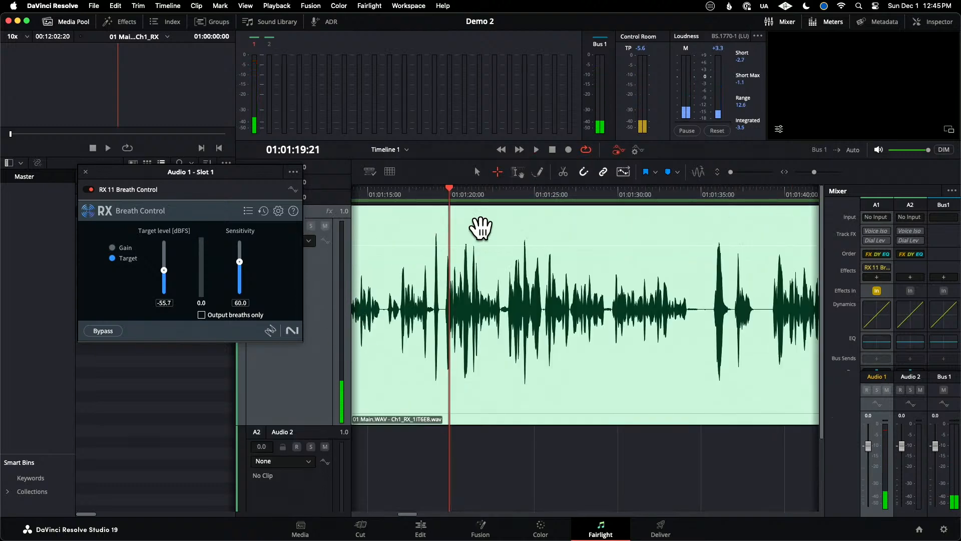
left_click(480, 191)
key("space")
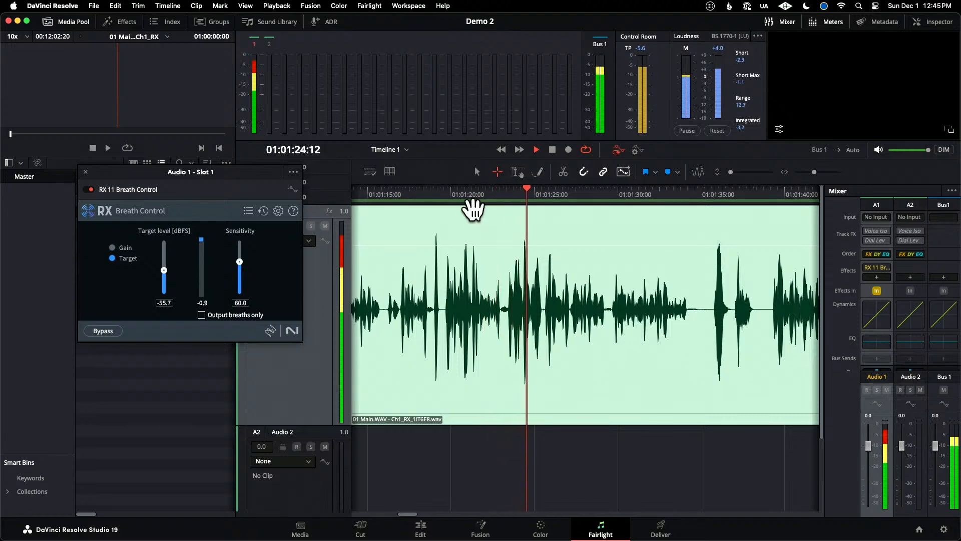
key("space")
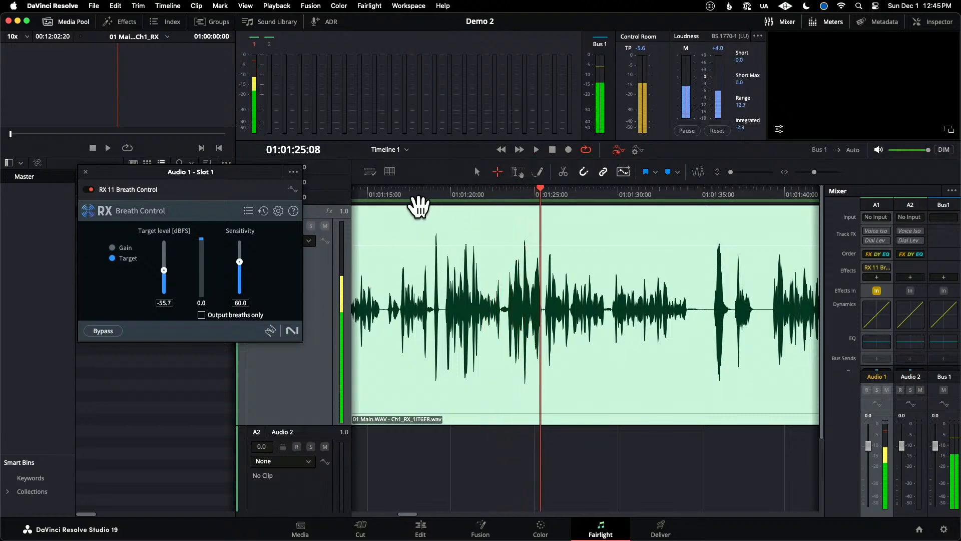
left_click(418, 191)
key("space")
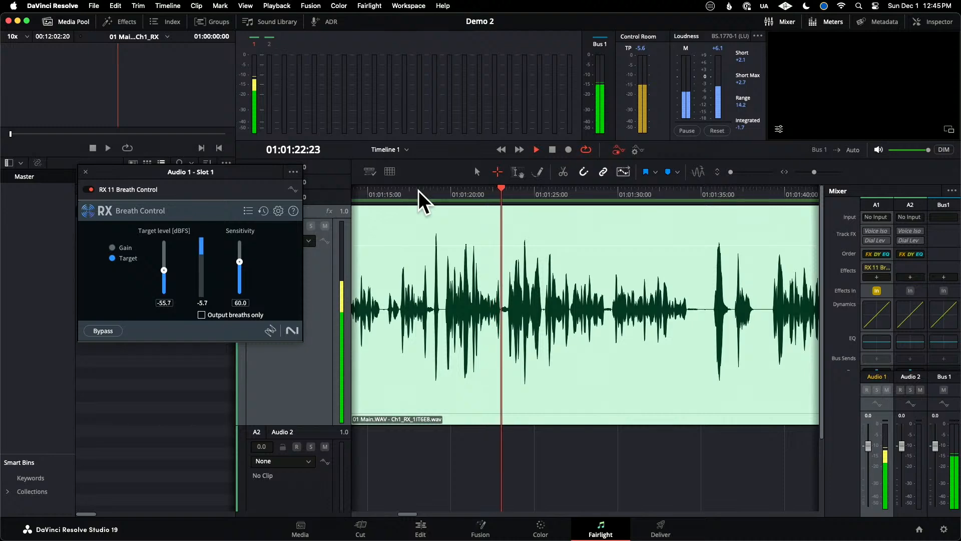
key("space")
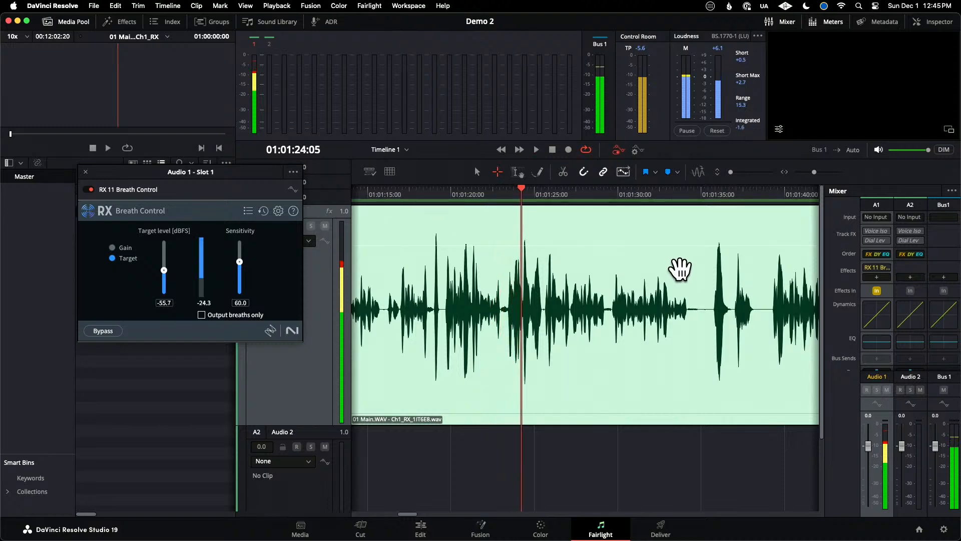
Step: Play the phrase gap near 01:01:29 repeatedly, starting from 01:01:27:22 and 01:01:26:15, to judge the breath reduction
left_click(584, 195)
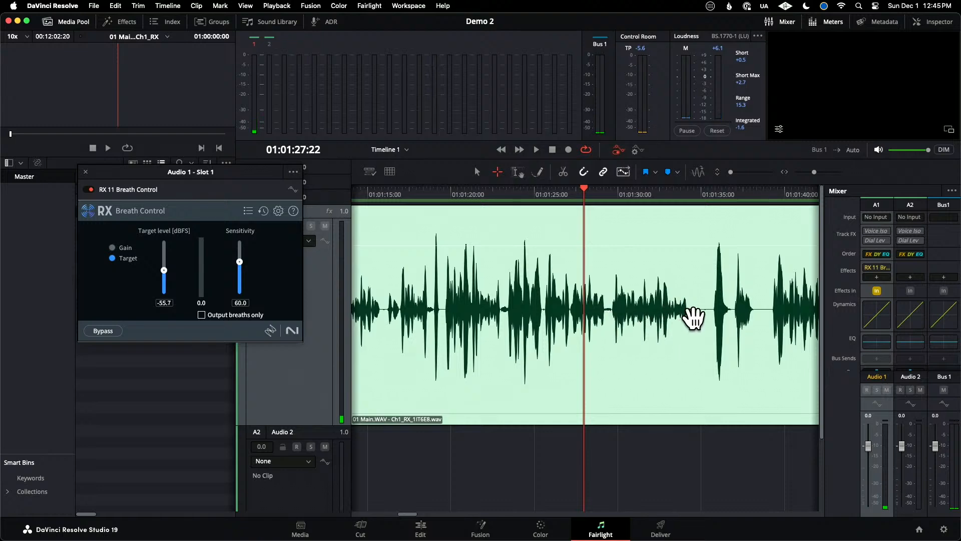
key("space")
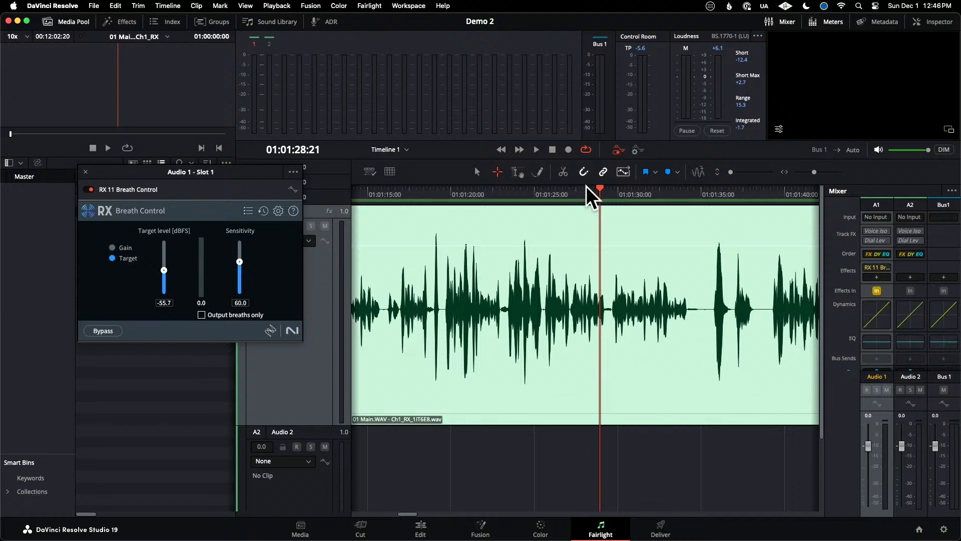
left_click(562, 190)
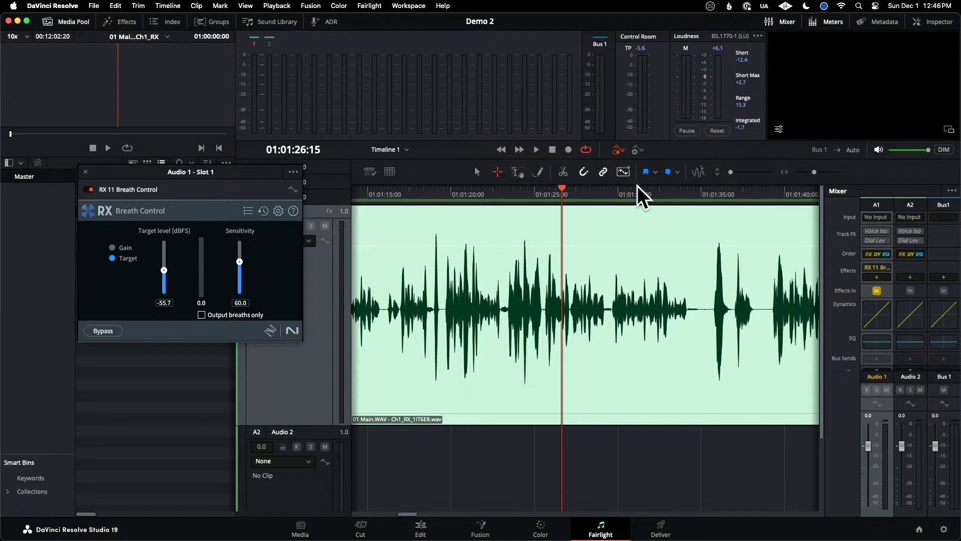
key("space")
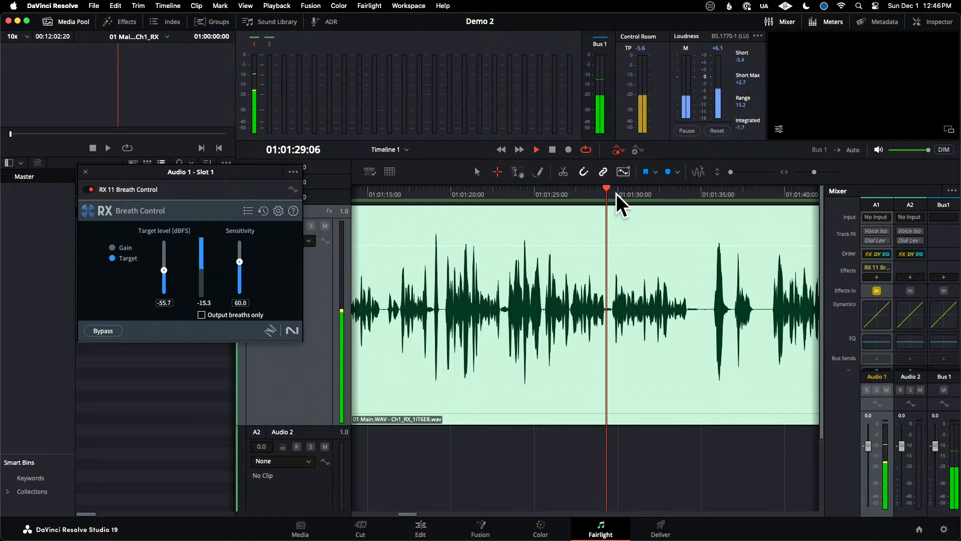
key("space")
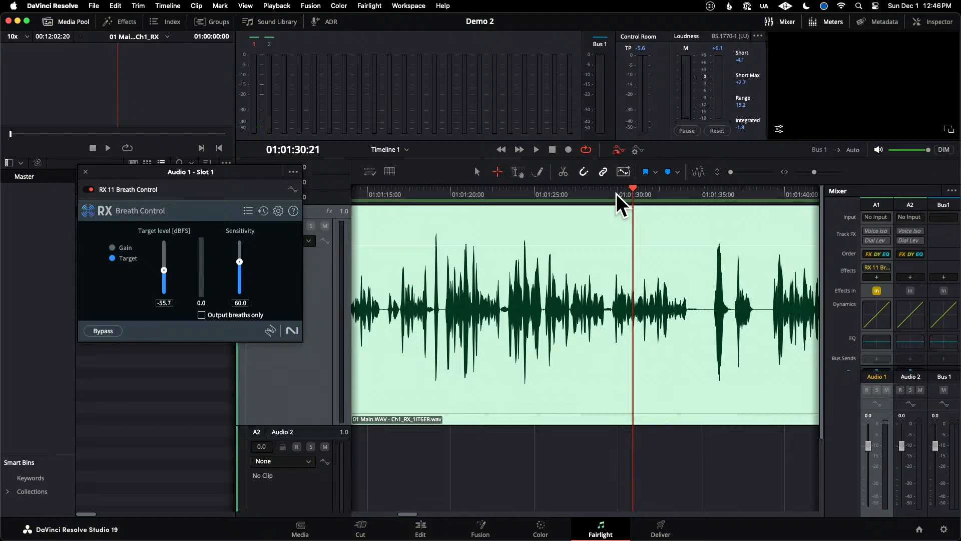
left_click(568, 193)
key("space")
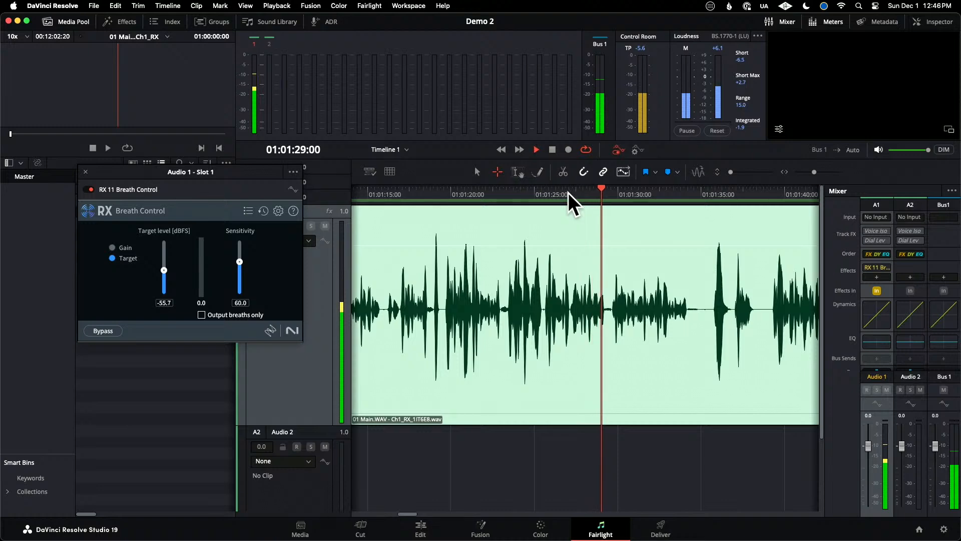
Step: Close Audio 1's Breath Control effect and play the clip from 01:01:19:16 to about 01:01:32 to review the result
key("space")
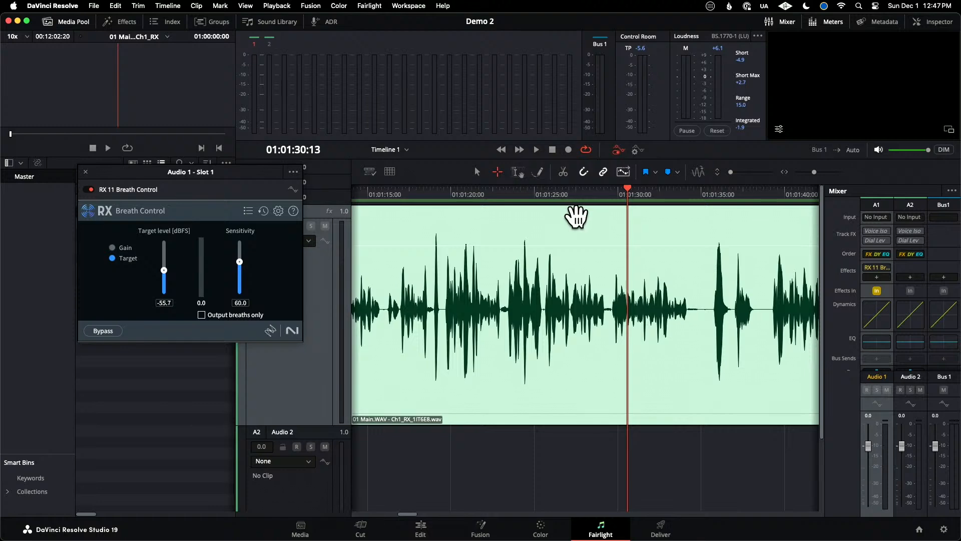
left_click(85, 171)
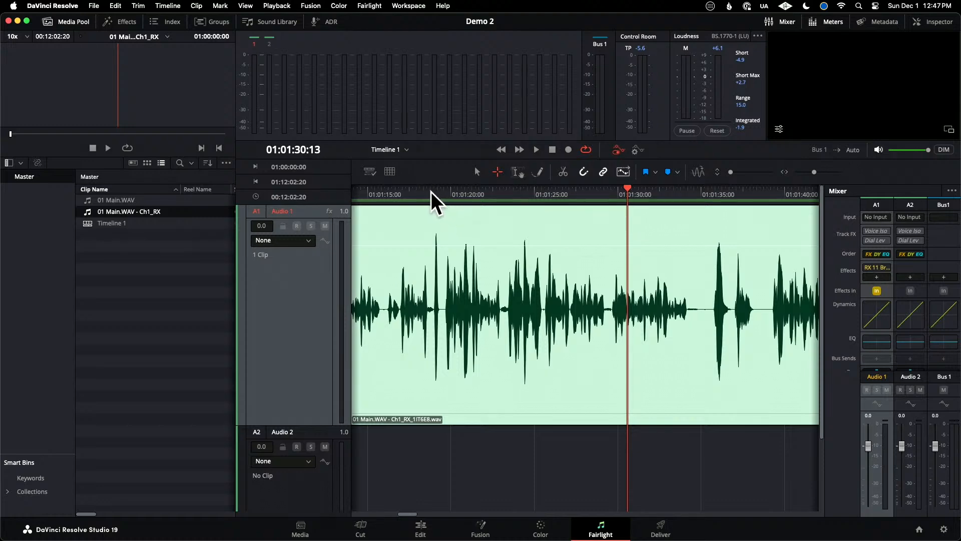
left_click(446, 194)
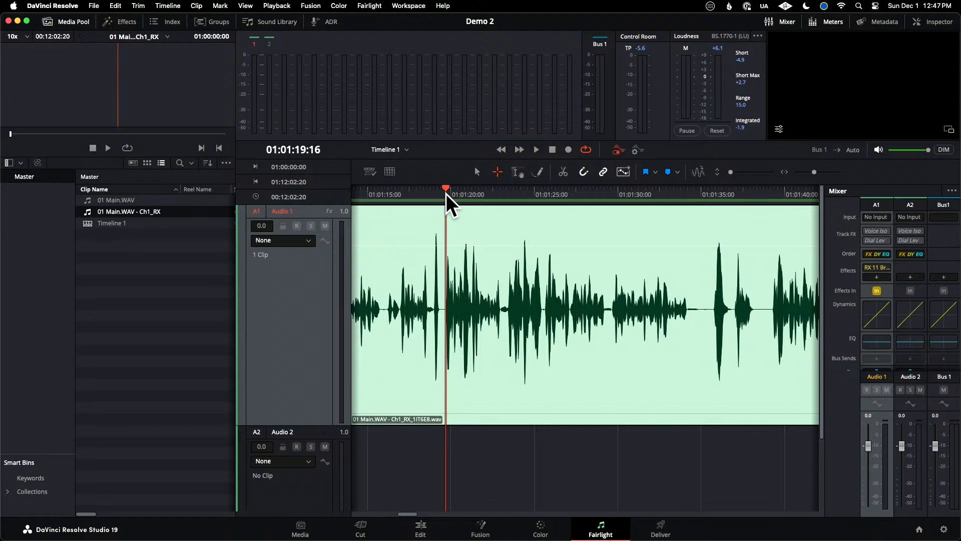
key("space")
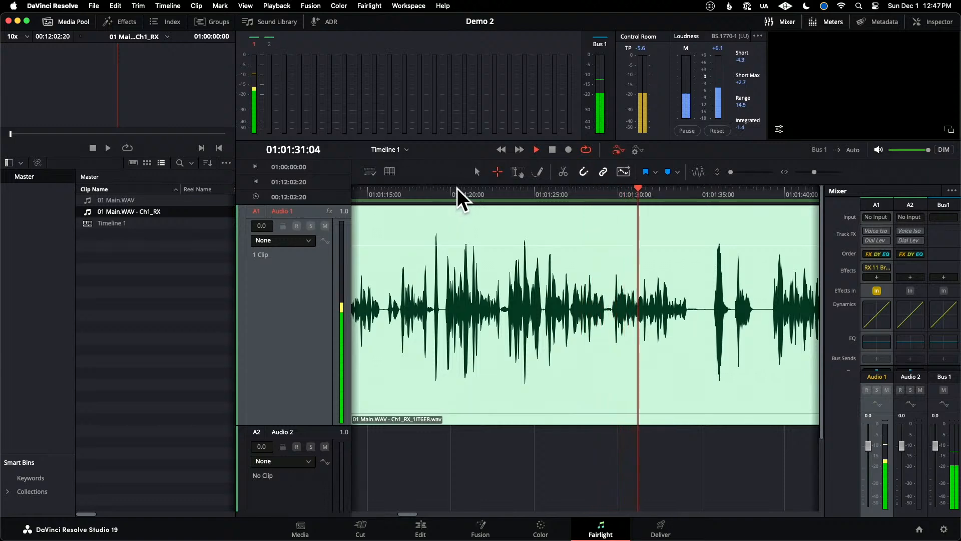
key("space")
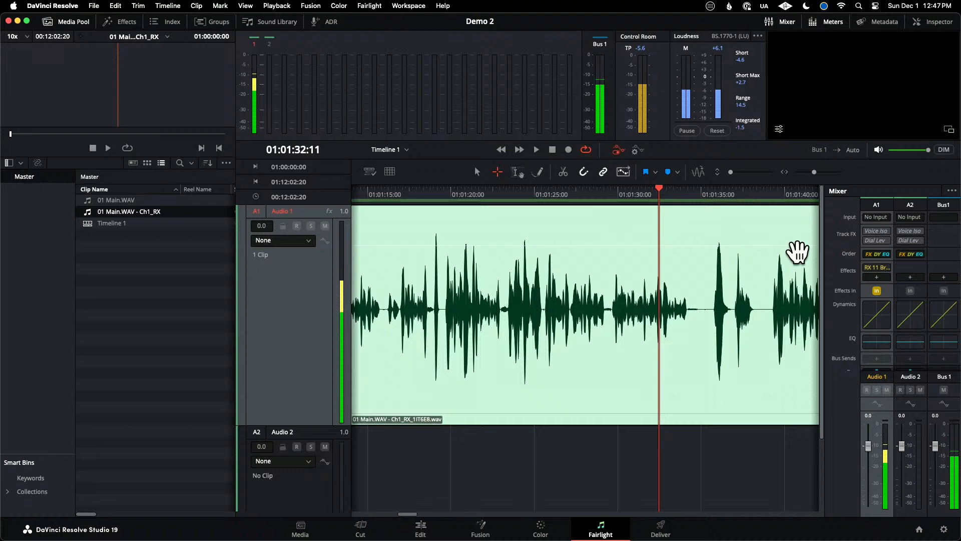
Step: Add the Fairlight FX De-Esser to Audio 1 after RX 11 Breath Control, keeping its window clear of the clip's later section
left_click(876, 277)
left_click(878, 276)
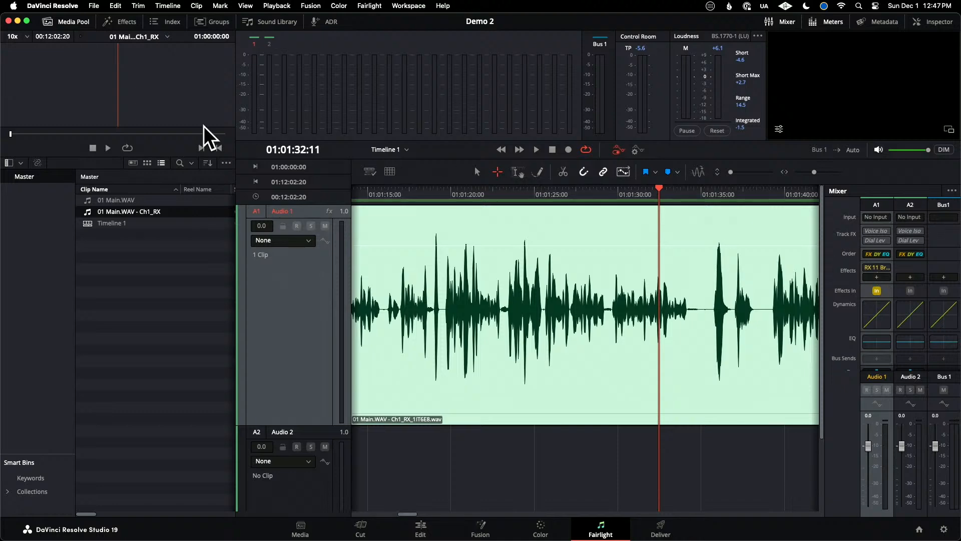
left_click(121, 22)
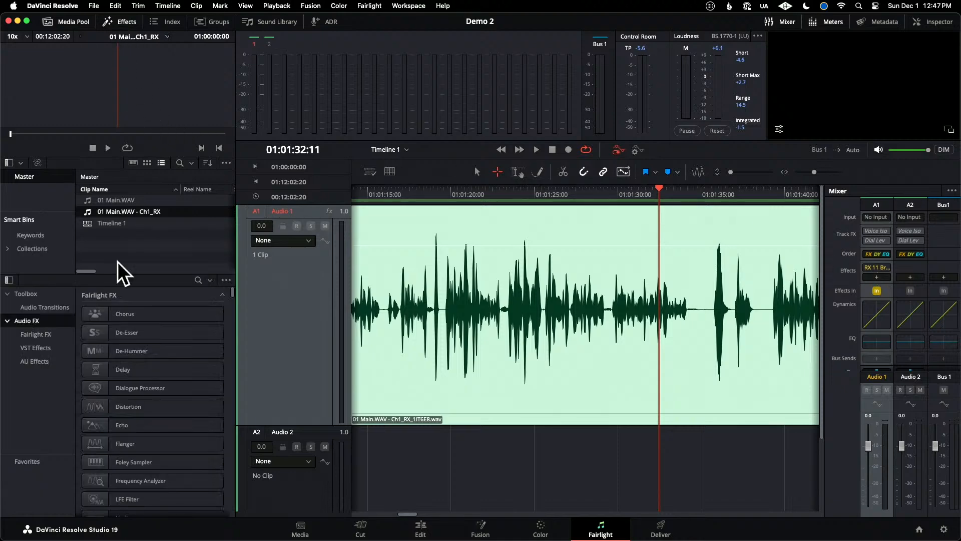
scroll(182, 347, "down", 5)
scroll(181, 348, "up", 5)
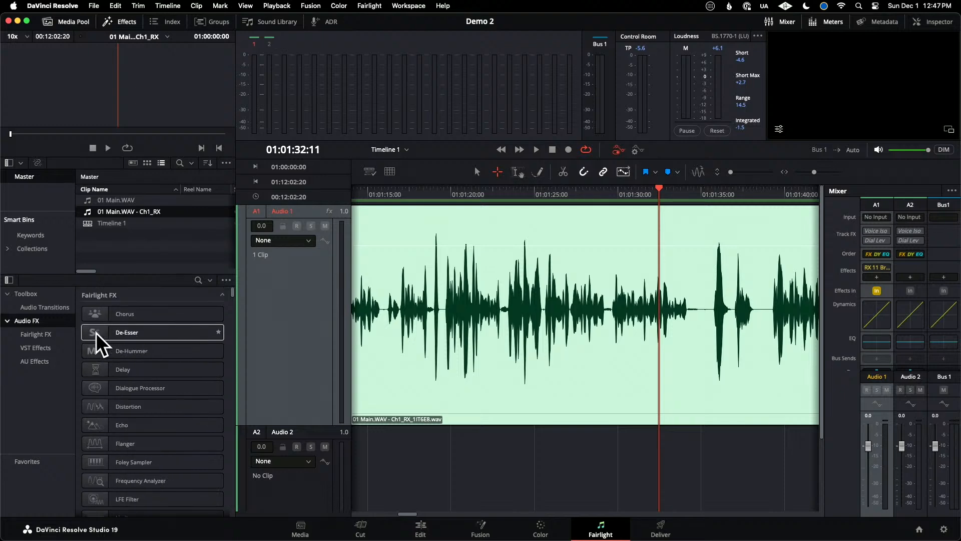
left_click_drag(96, 332, 875, 279)
left_click_drag(474, 139, 315, 135)
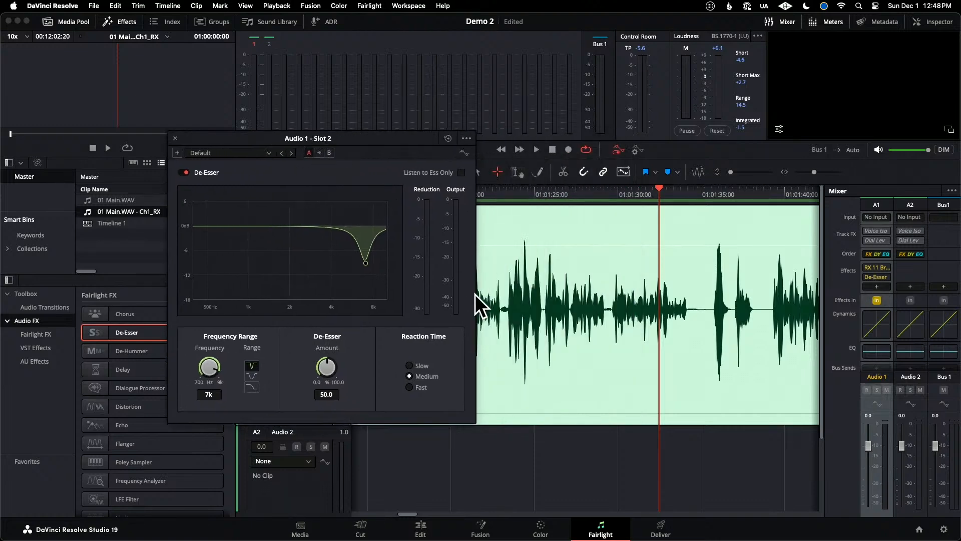
Step: Play the clip from about 01:01:23 and set the De-Esser's frequency to 5.42k and its amount to 43.5 while listening
left_click(501, 191)
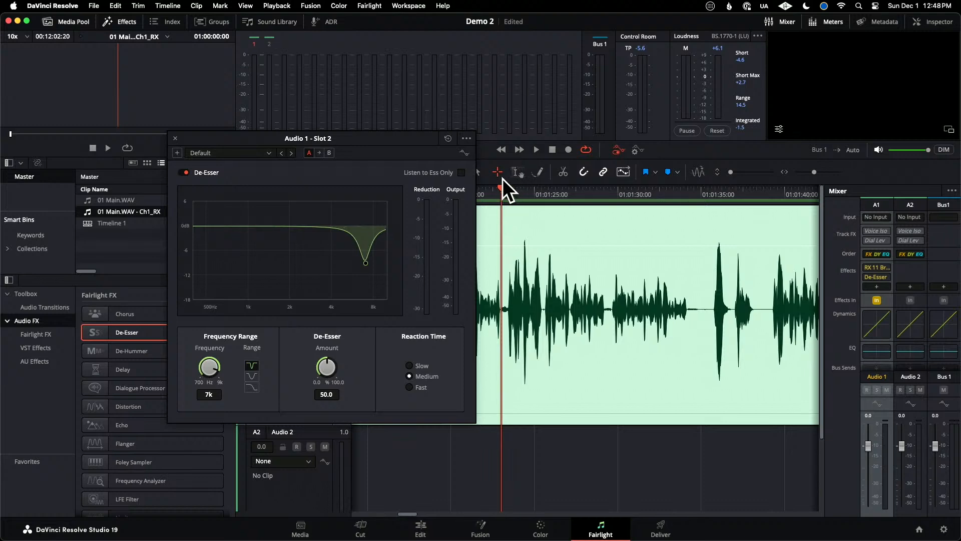
key("space")
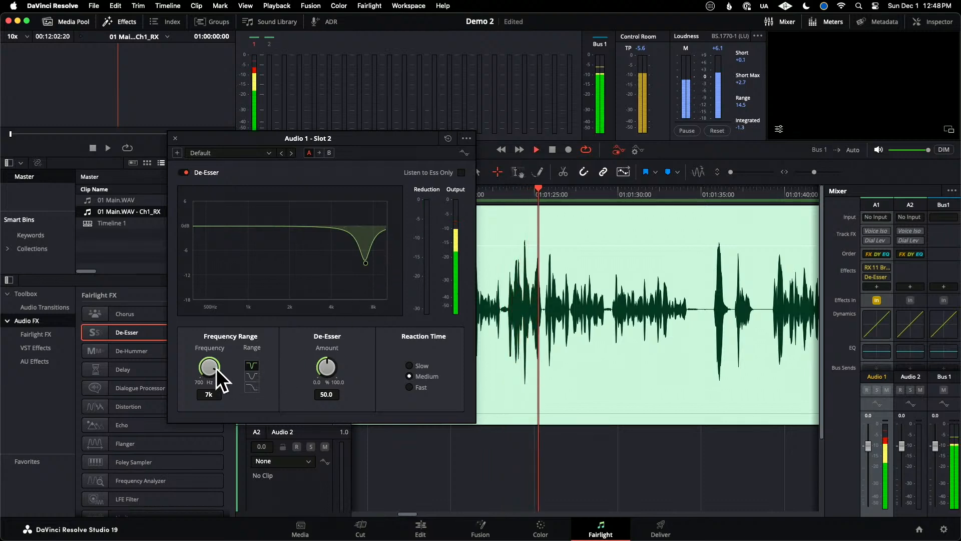
left_click_drag(213, 360, 206, 349)
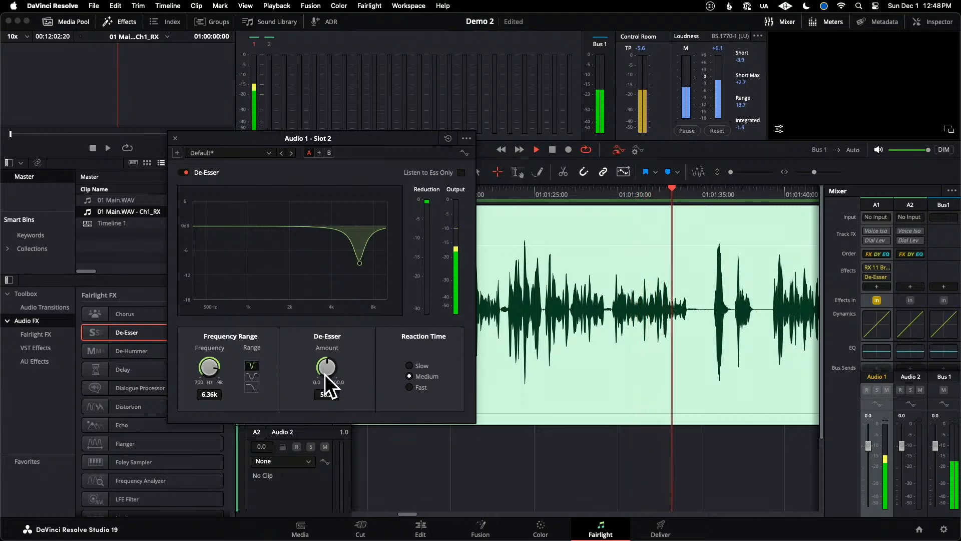
left_click_drag(325, 364, 296, 365)
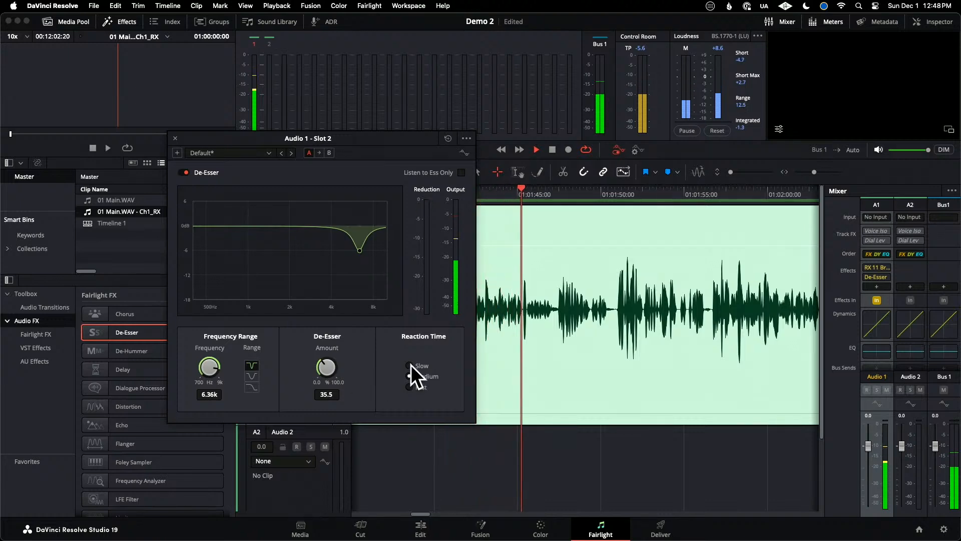
left_click_drag(326, 365, 341, 368)
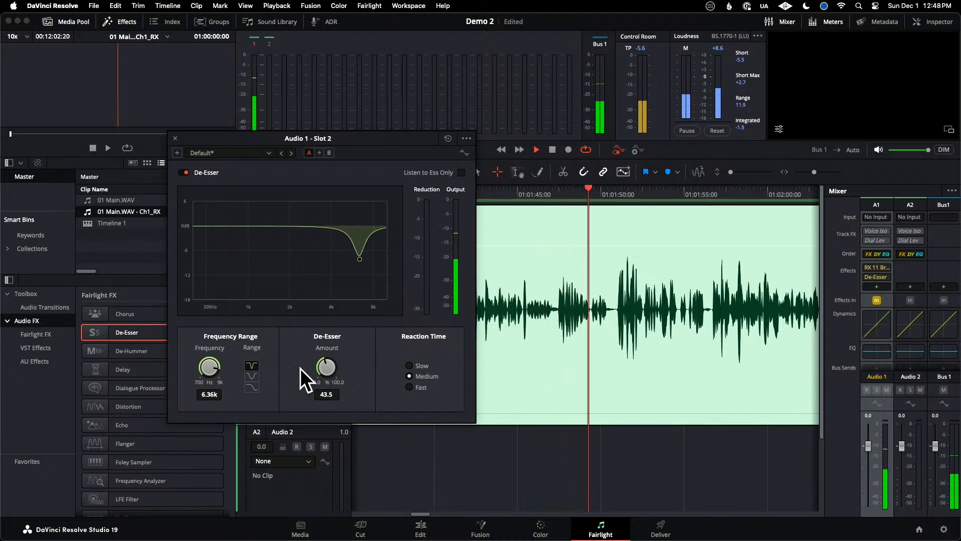
left_click_drag(214, 366, 195, 365)
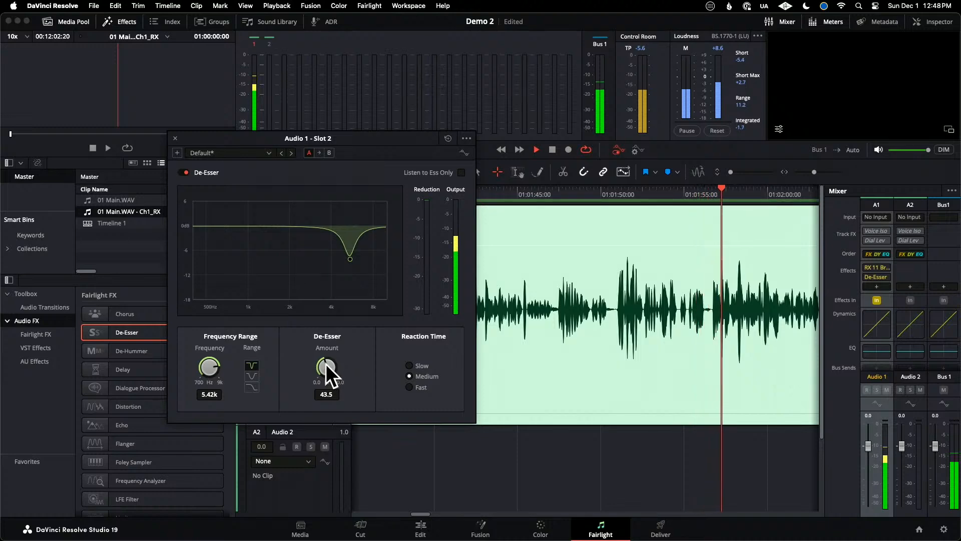
Step: Compare De-Esser amounts of 100, 45.3 and 28.6 during playback, set the amount to 31.1, and close the effect
left_click_drag(326, 364, 518, 389)
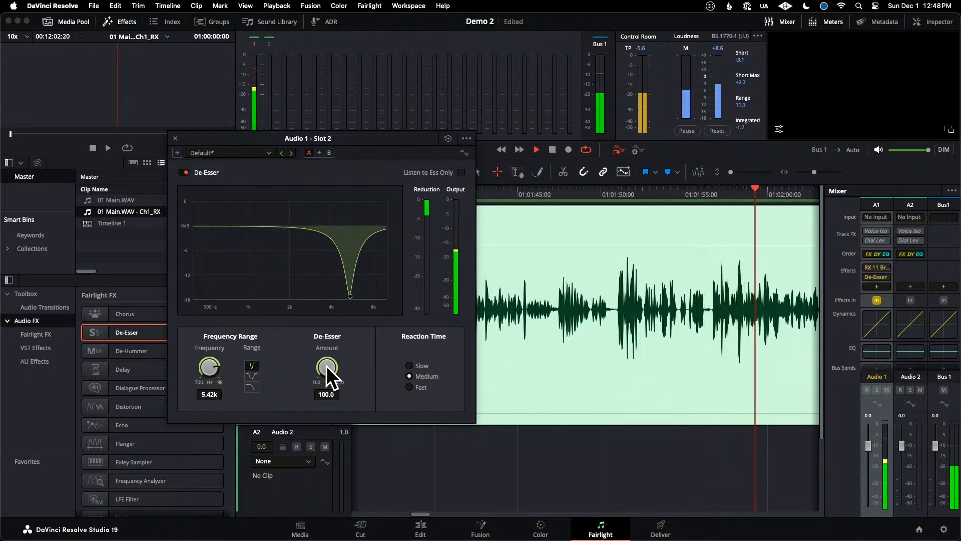
left_click_drag(325, 364, 219, 368)
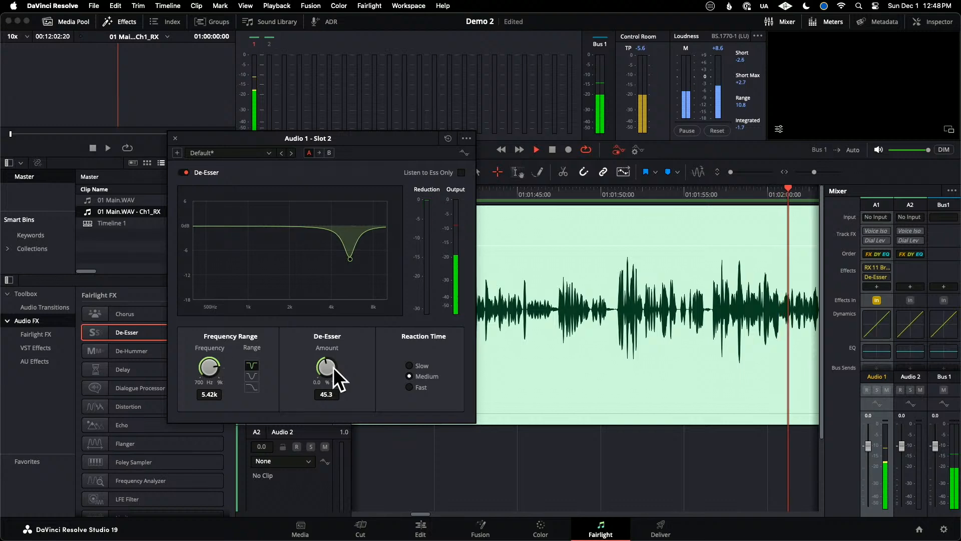
left_click_drag(323, 365, 292, 369)
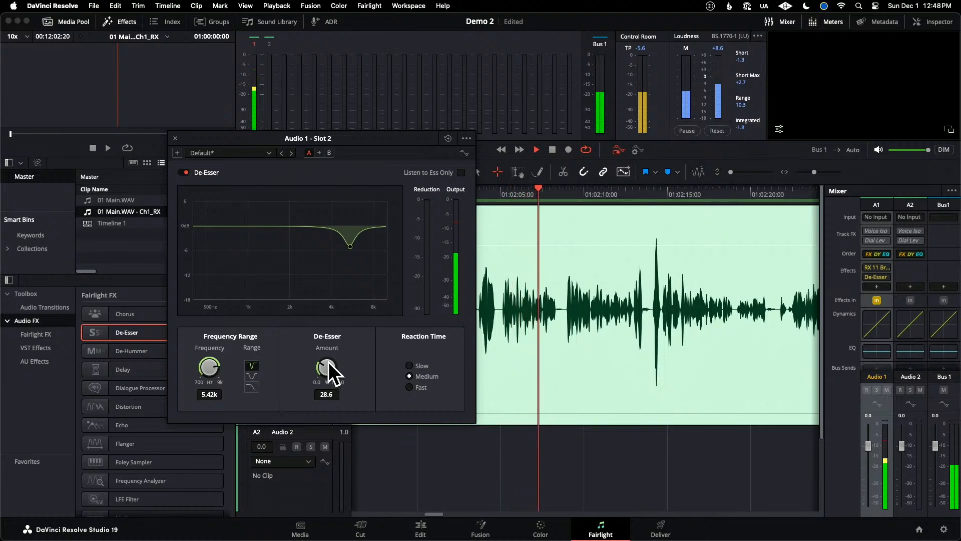
left_click_drag(328, 363, 333, 365)
key("space")
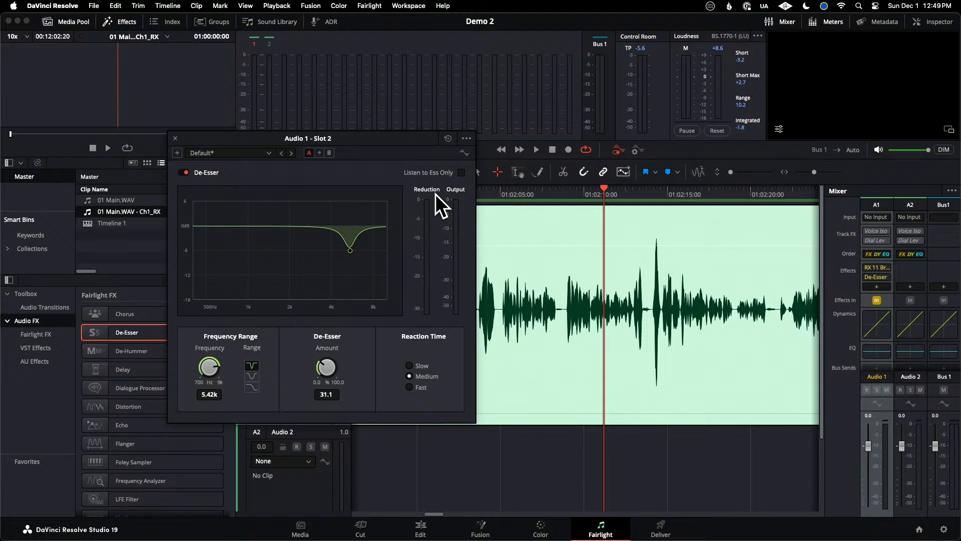
left_click(175, 137)
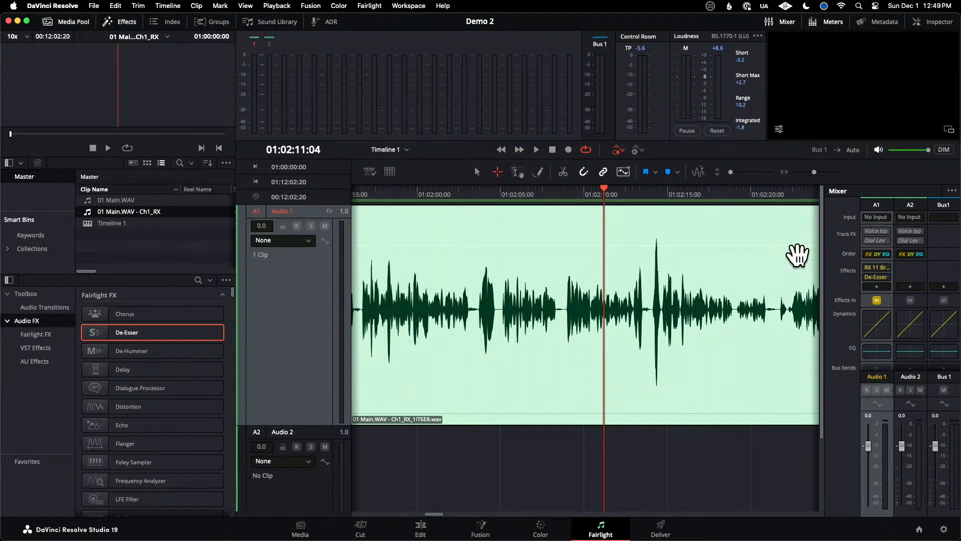